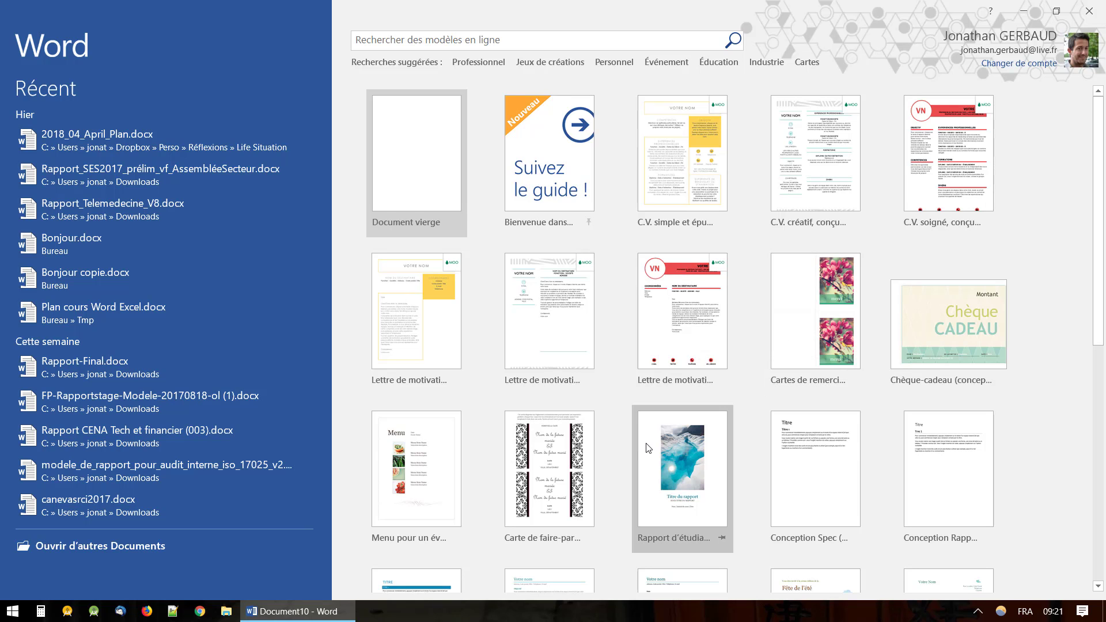
# Browse the C.V. simple et épuré, C.V. créatif and C.V. soigné template previews.
pyautogui.scroll(-4, 645, 444)
pyautogui.scroll(-4, 645, 444)
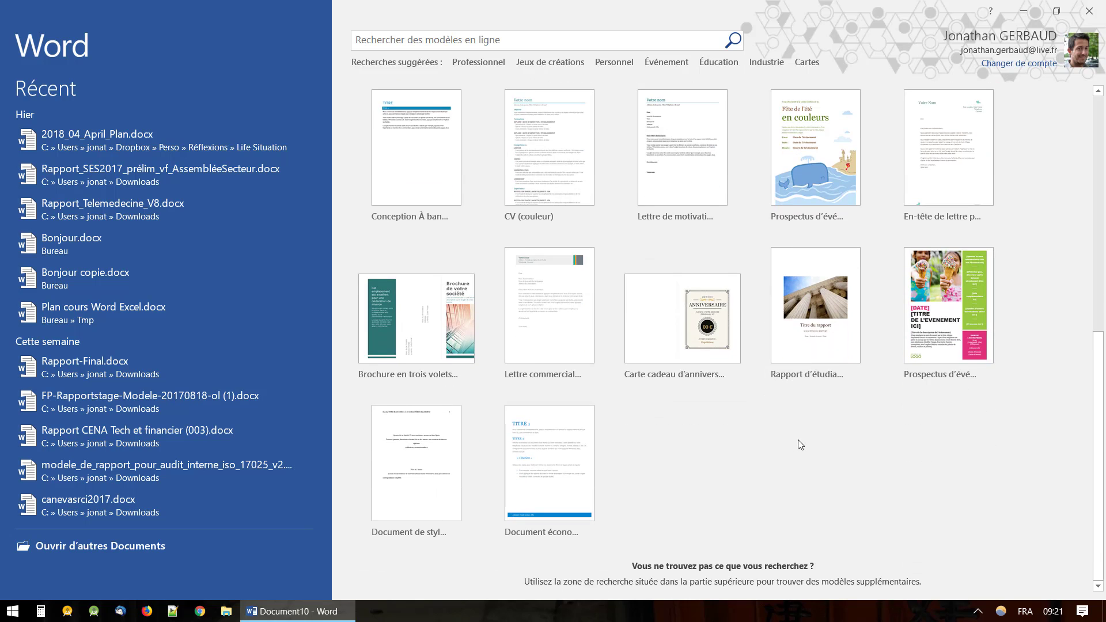
pyautogui.scroll(5, 797, 440)
pyautogui.scroll(4, 797, 440)
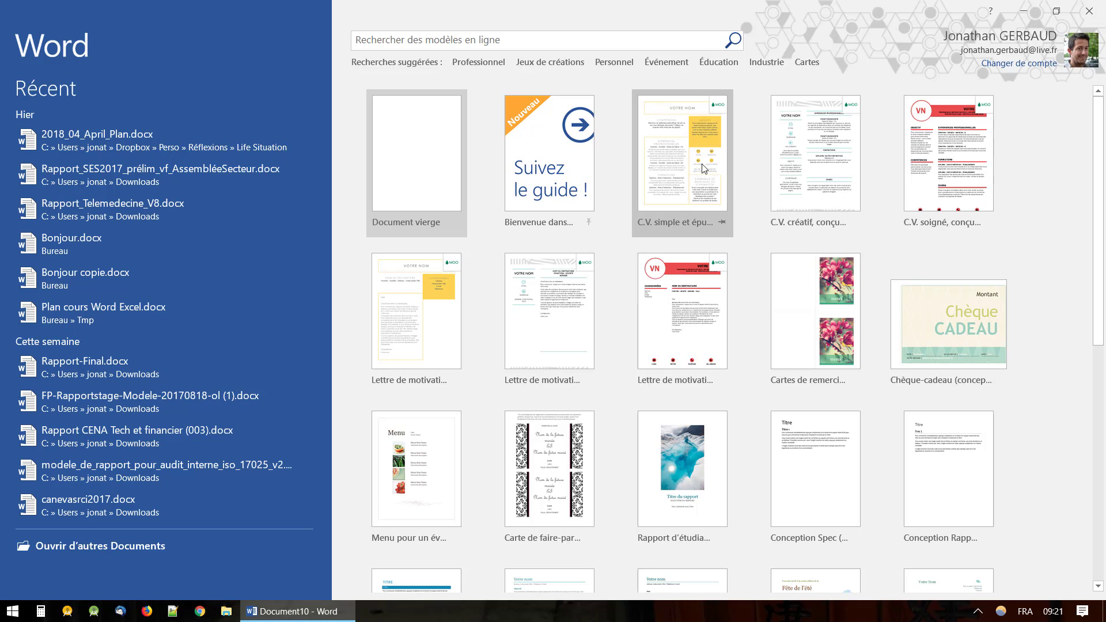
pyautogui.click(683, 155)
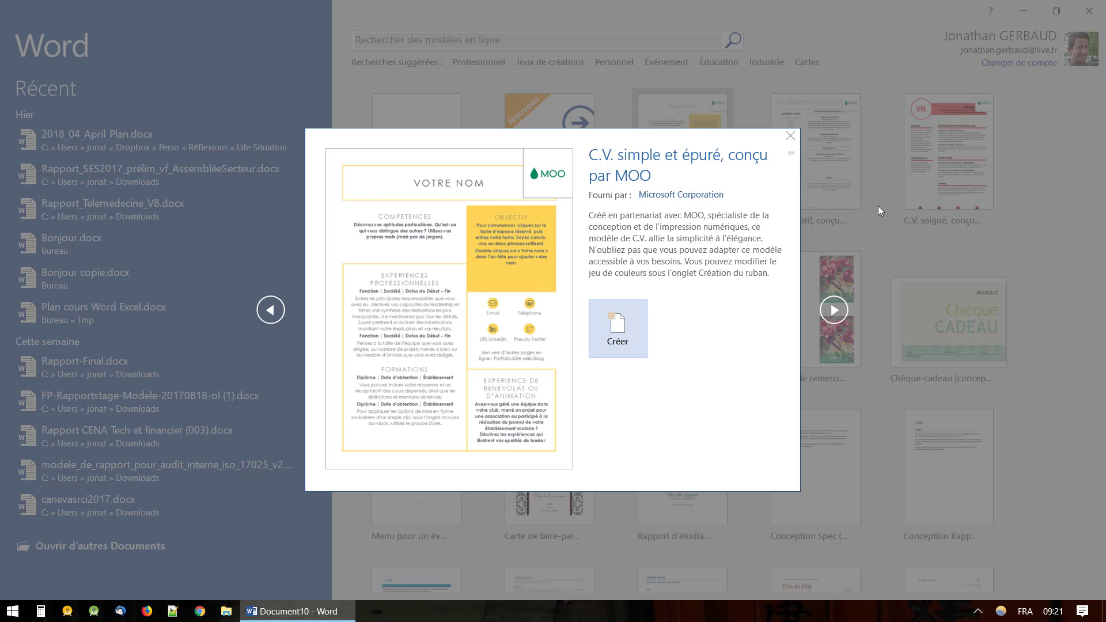
pyautogui.click(858, 235)
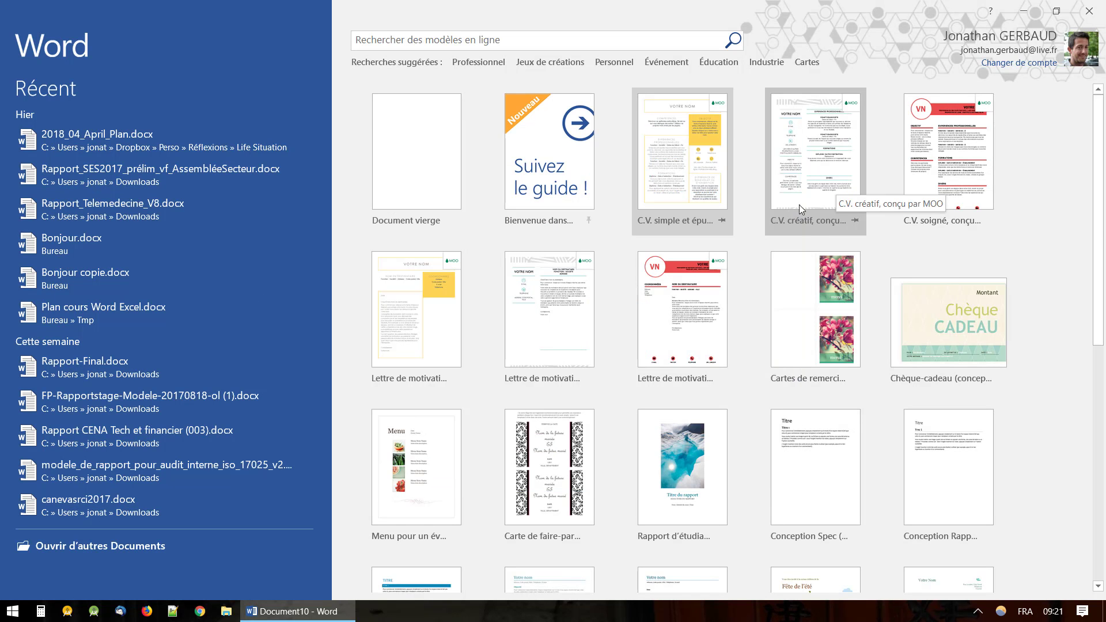
pyautogui.click(689, 173)
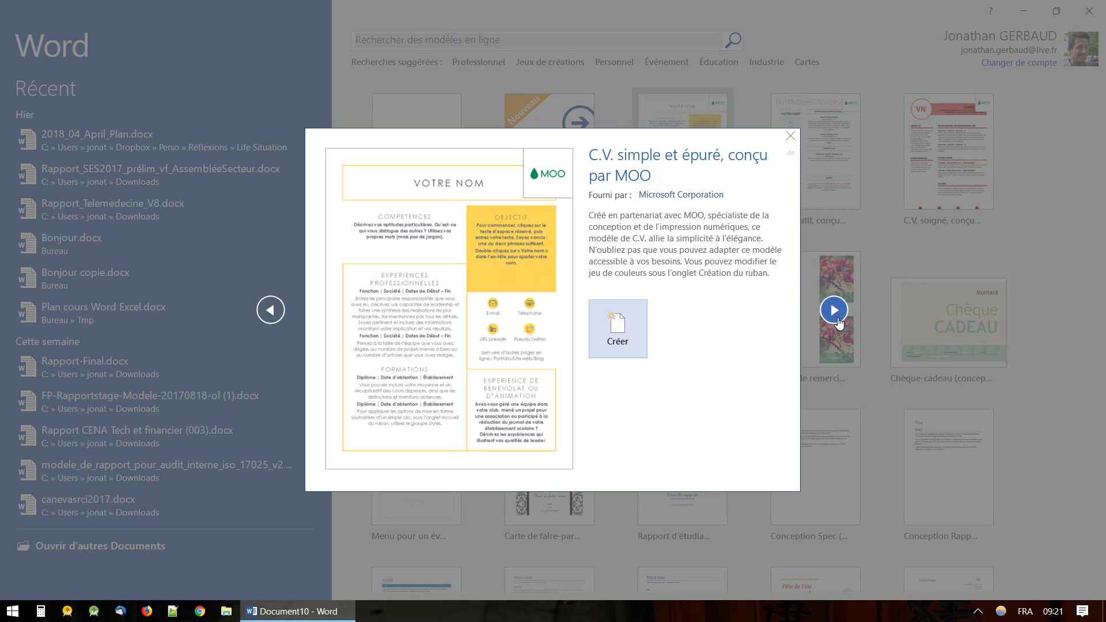
pyautogui.click(838, 319)
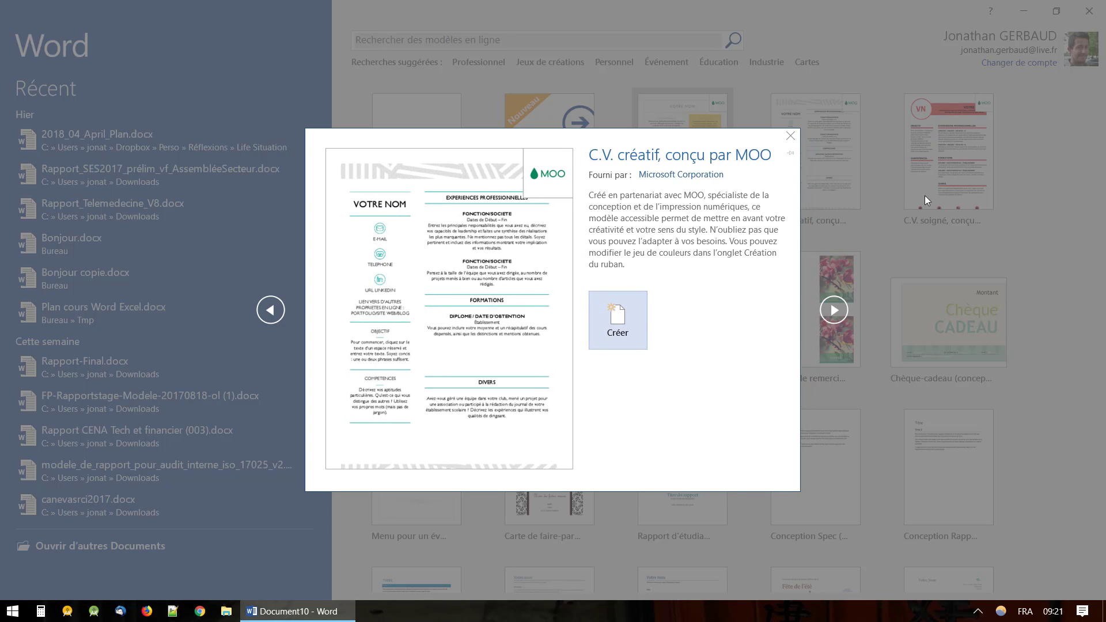
pyautogui.click(836, 317)
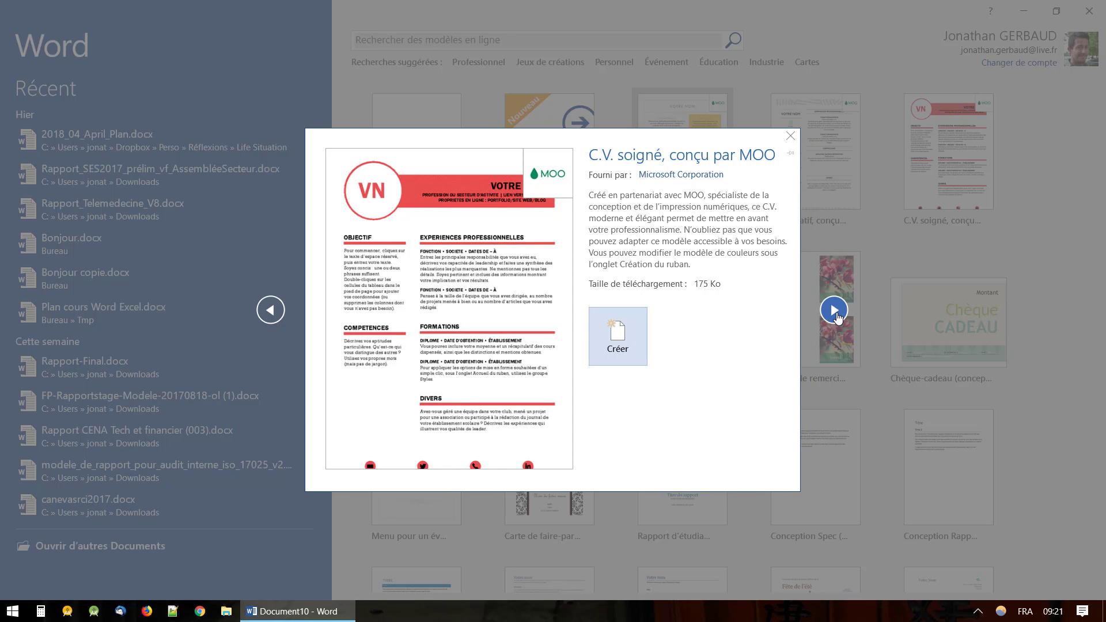
pyautogui.click(911, 236)
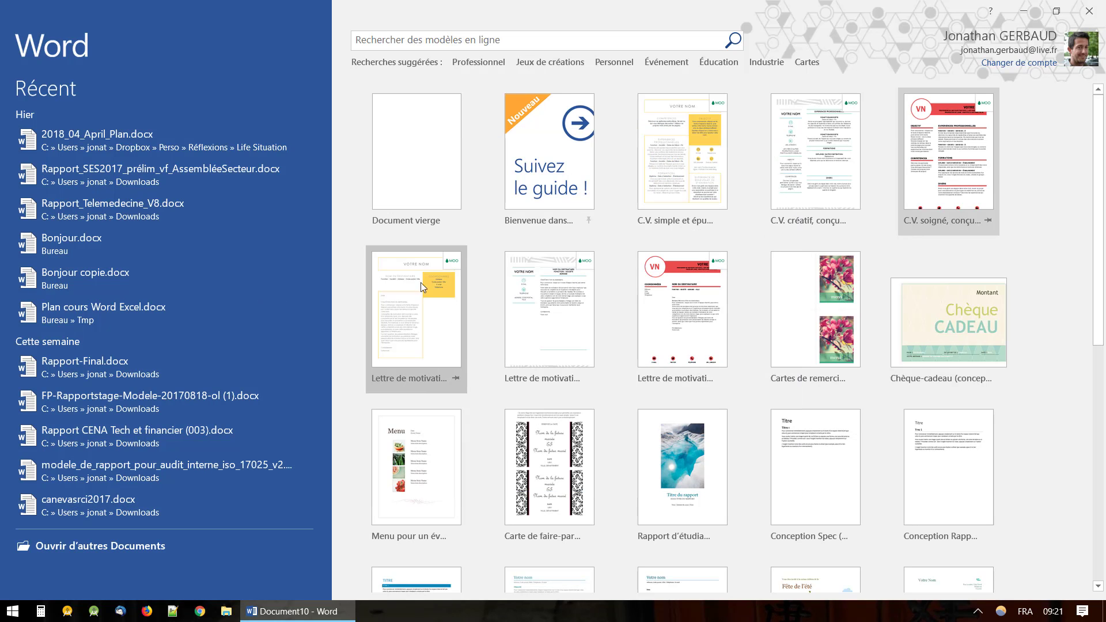
# Page through neighbouring previews, including the cover letter and gift voucher, then close them.
pyautogui.click(932, 167)
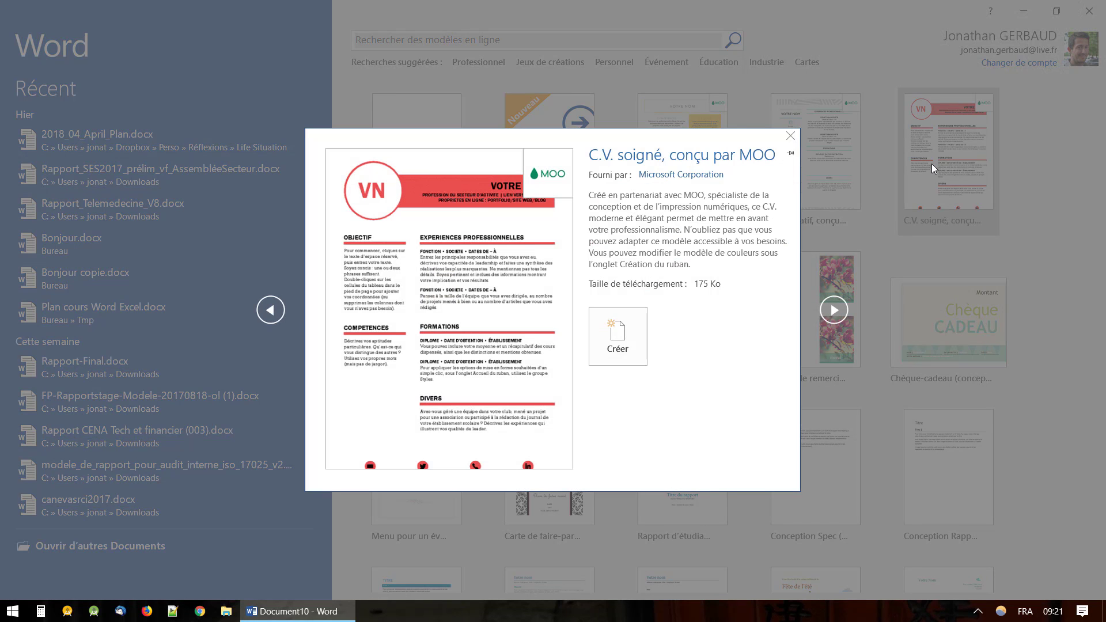
pyautogui.click(834, 309)
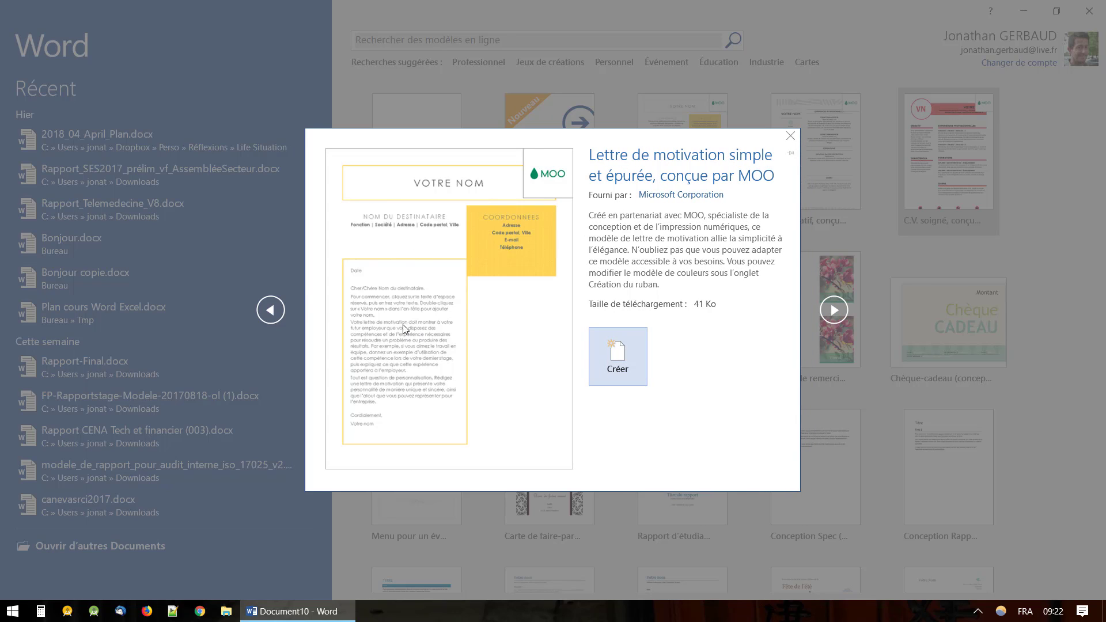
pyautogui.click(270, 310)
pyautogui.click(270, 310)
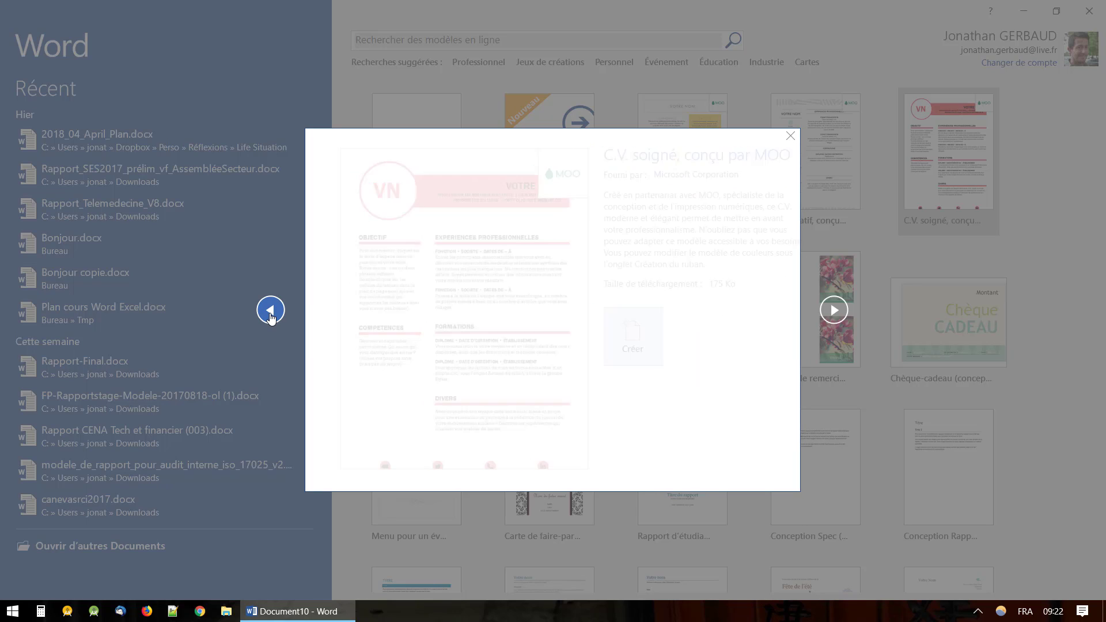
pyautogui.click(834, 310)
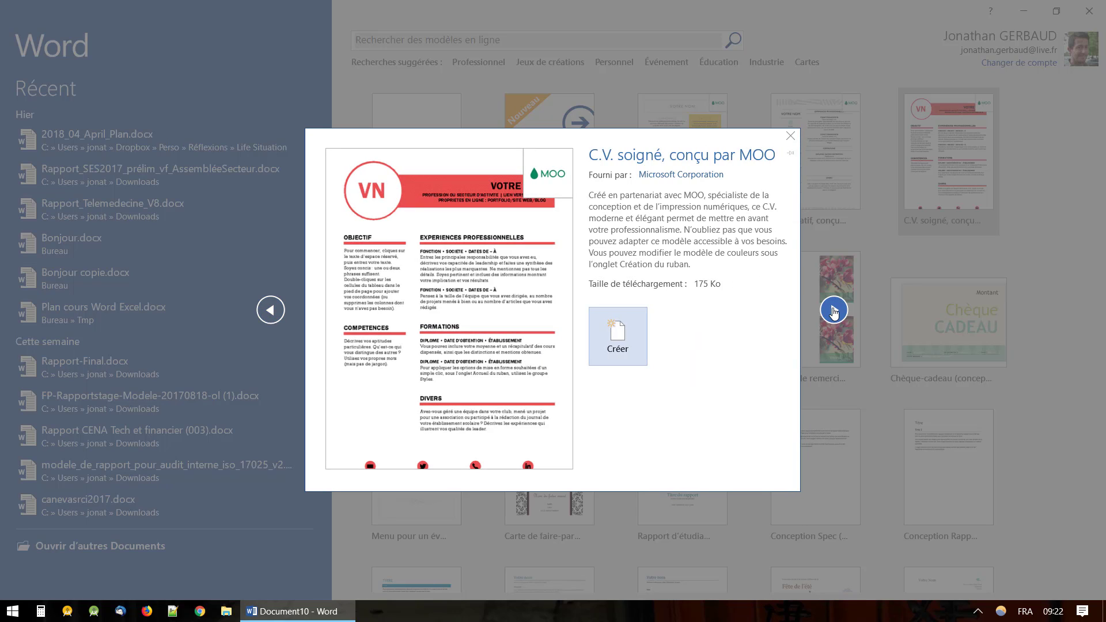
pyautogui.click(834, 310)
pyautogui.click(979, 329)
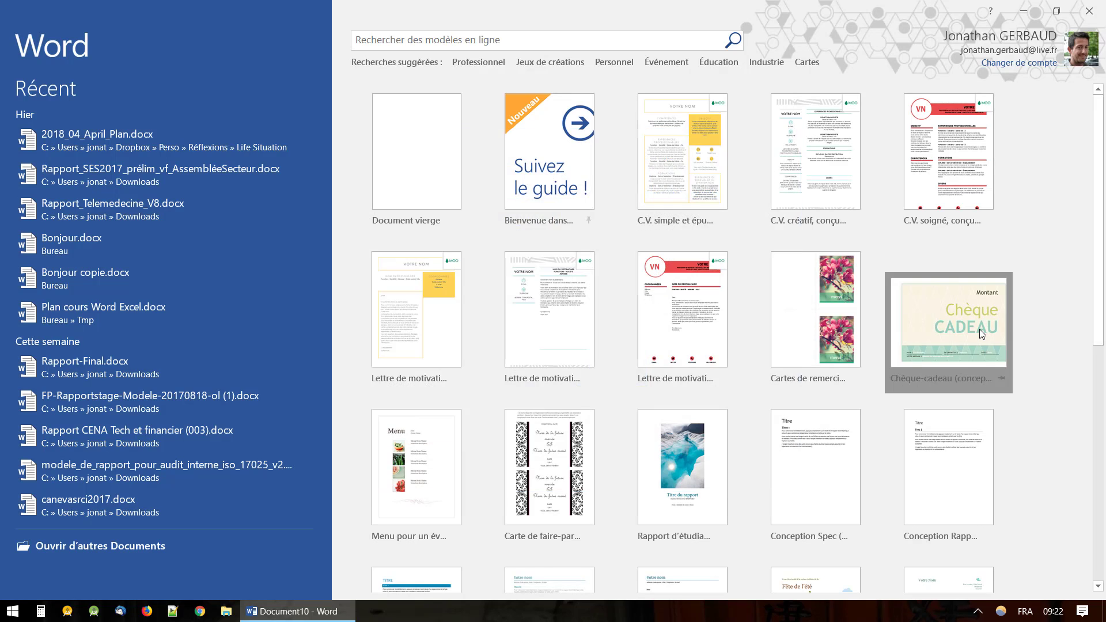
pyautogui.click(930, 420)
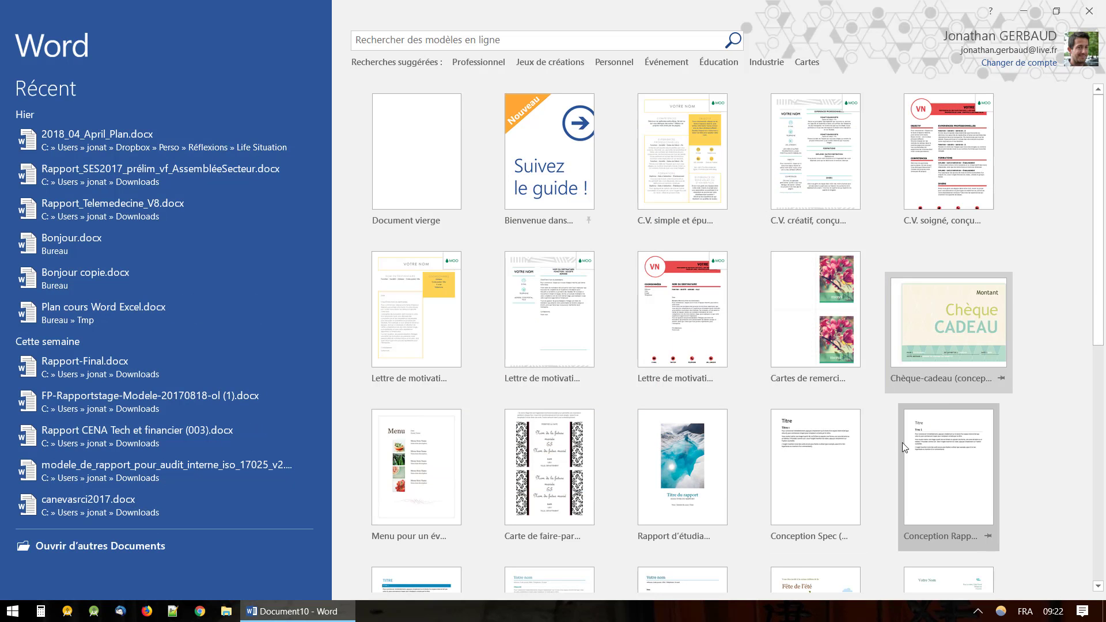
# Return to the C.V. soigné preview and create a new document from it.
pyautogui.click(681, 162)
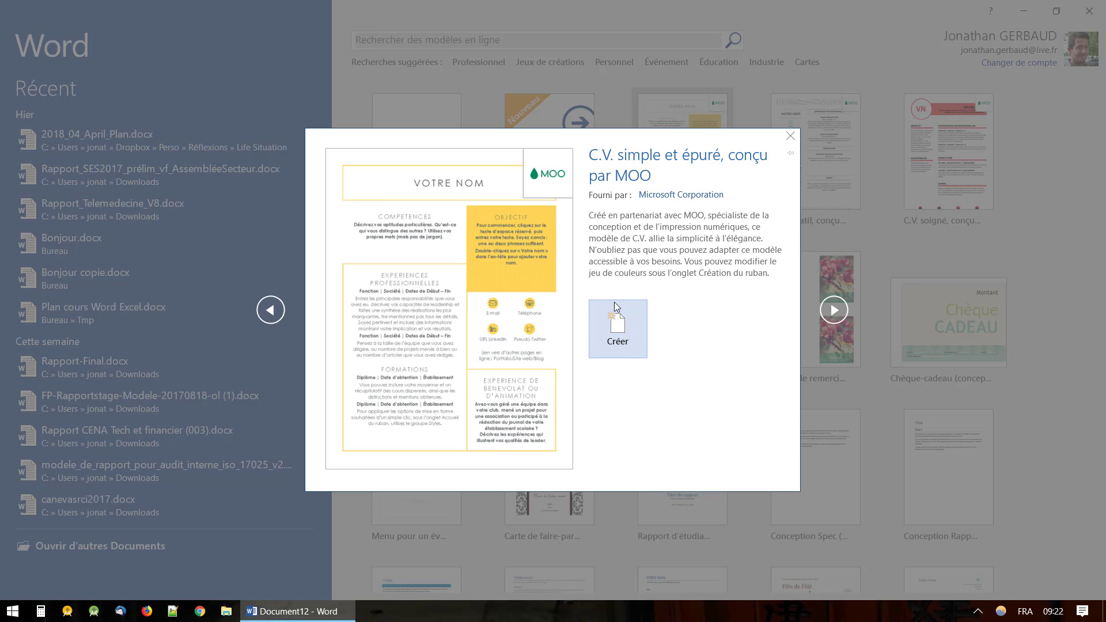
pyautogui.click(835, 311)
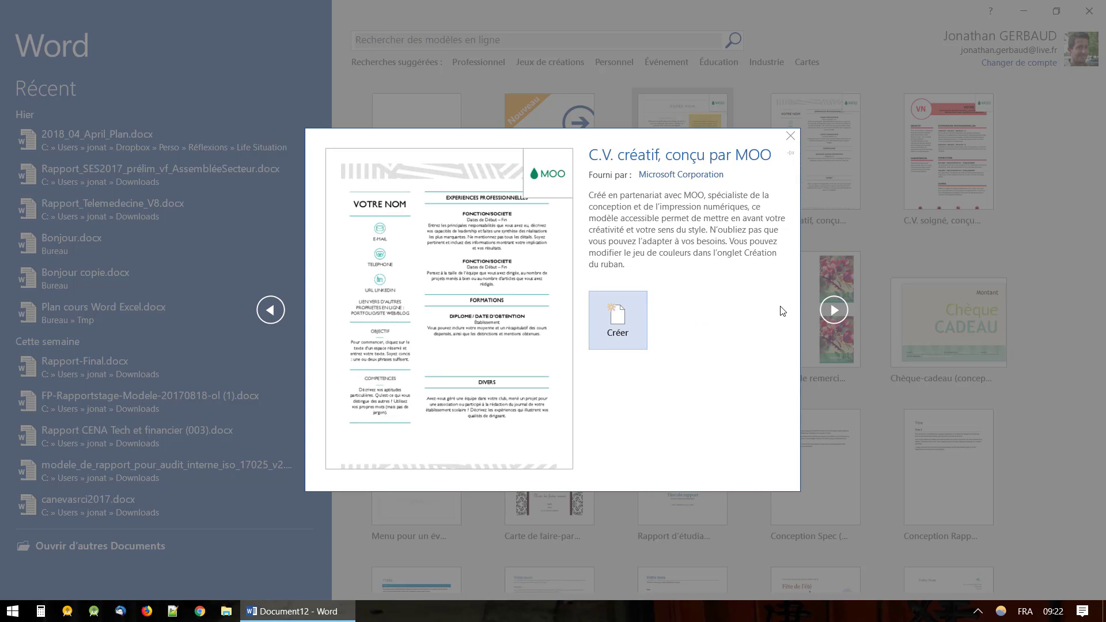
pyautogui.click(834, 311)
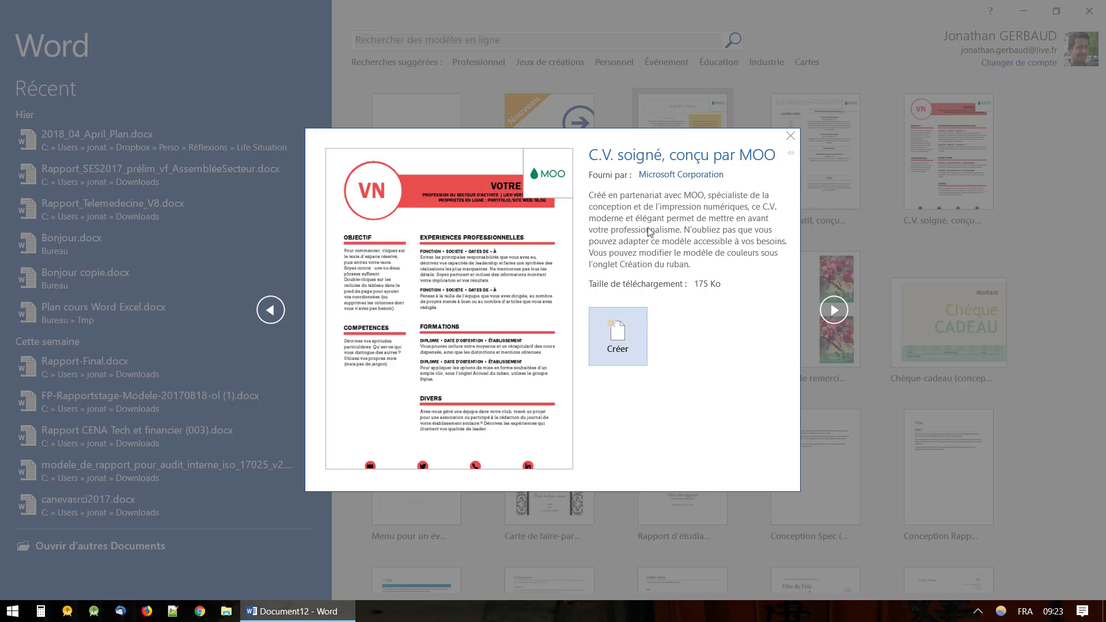
pyautogui.click(617, 332)
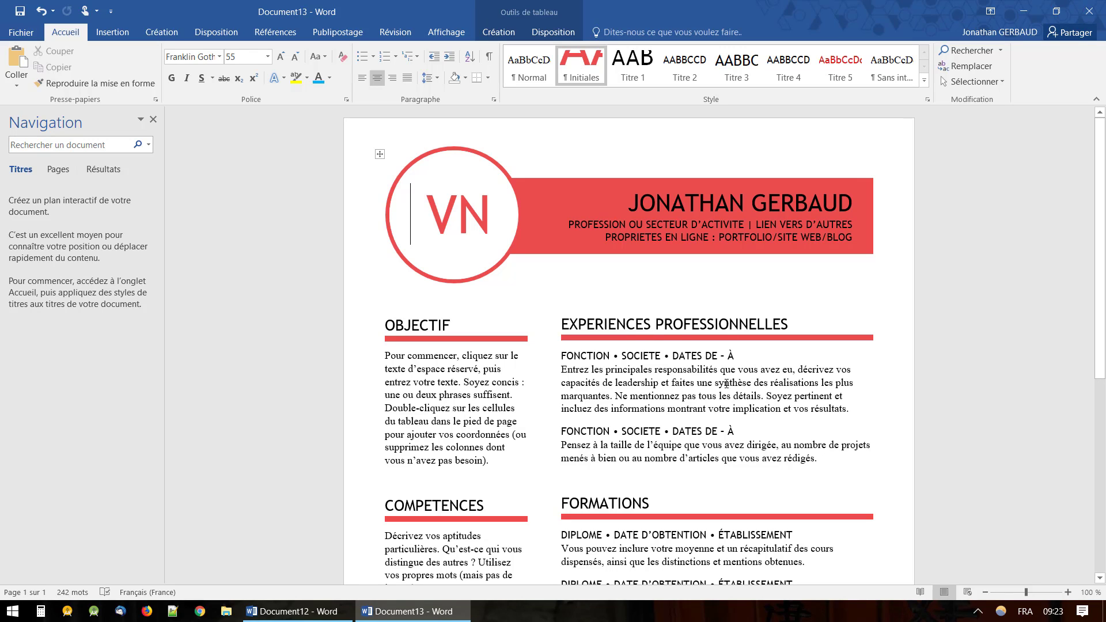
# Close the Navigation pane, look over the red CV template, and place the cursor in OBJECTIF.
pyautogui.click(153, 120)
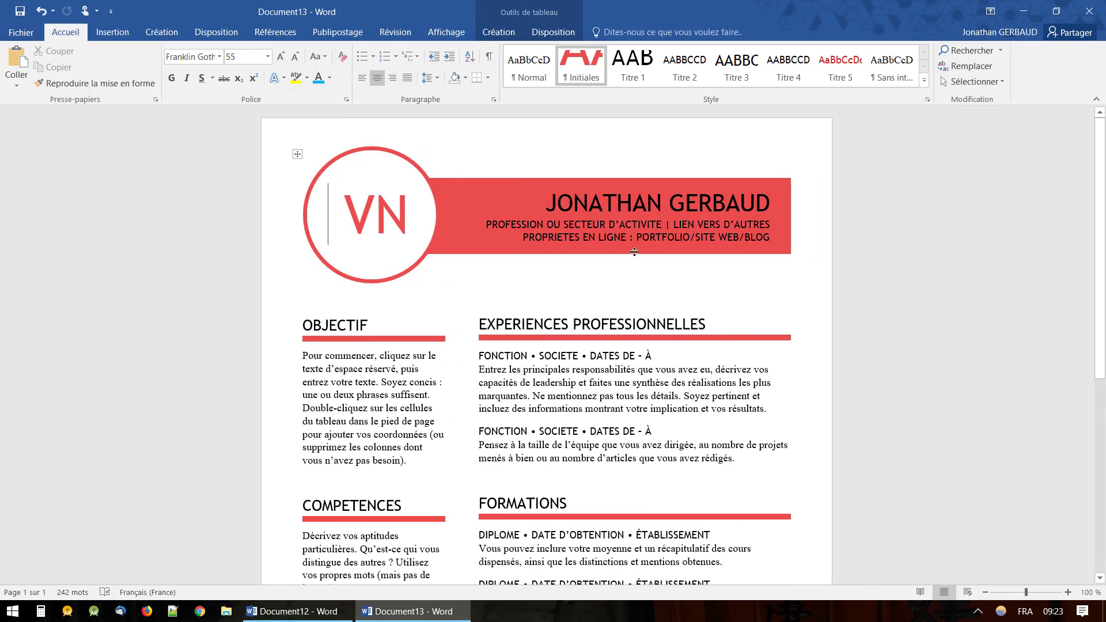
pyautogui.scroll(-10, 572, 403)
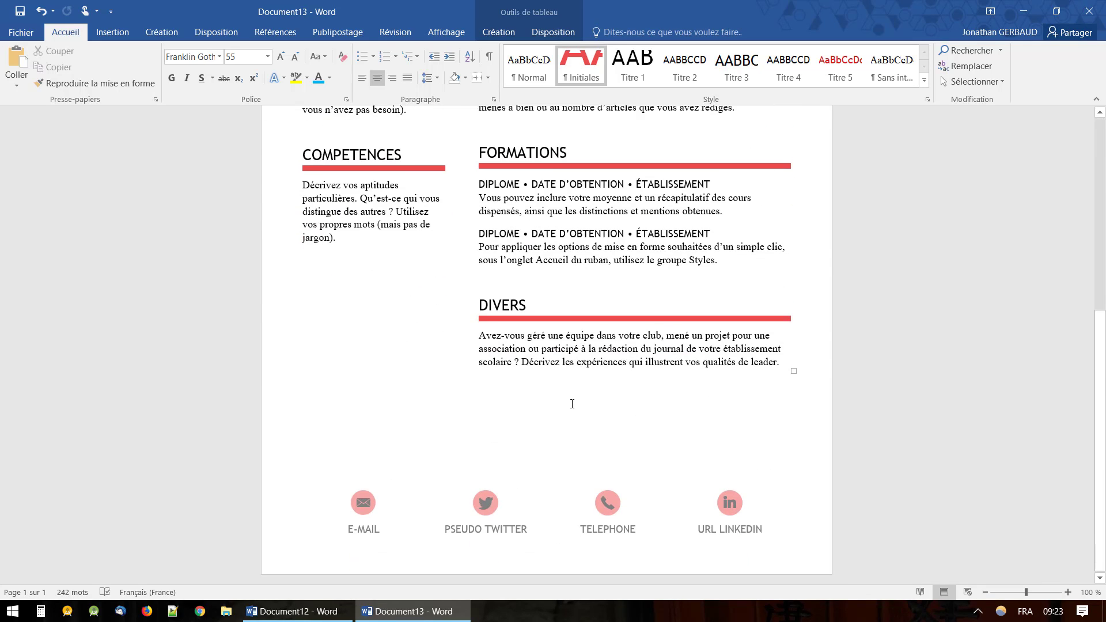
pyautogui.scroll(10, 572, 404)
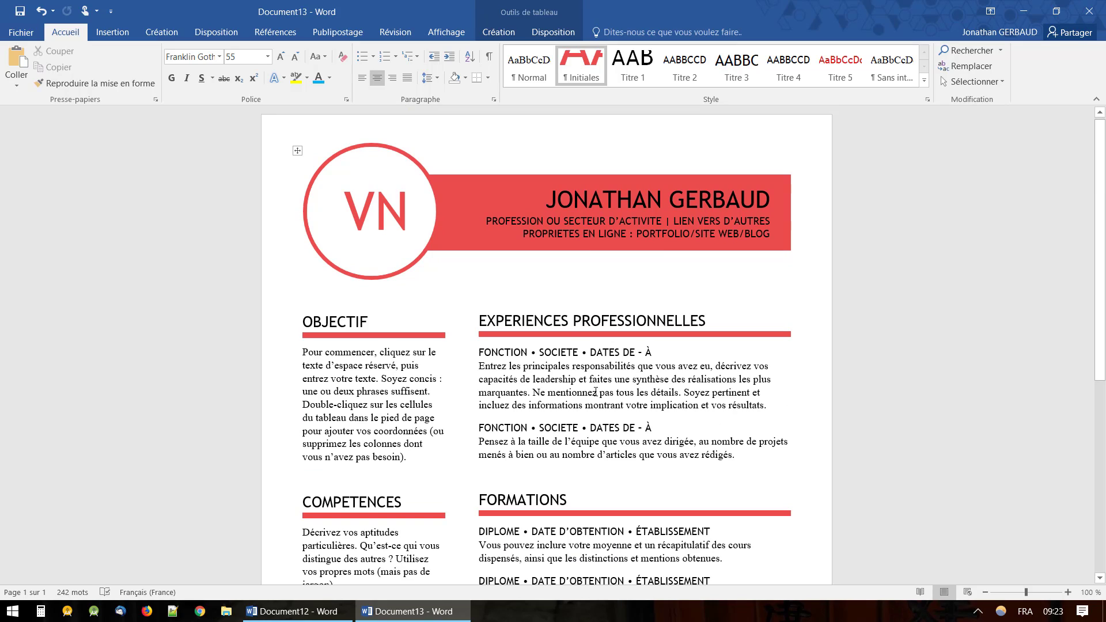
pyautogui.scroll(-1, 595, 392)
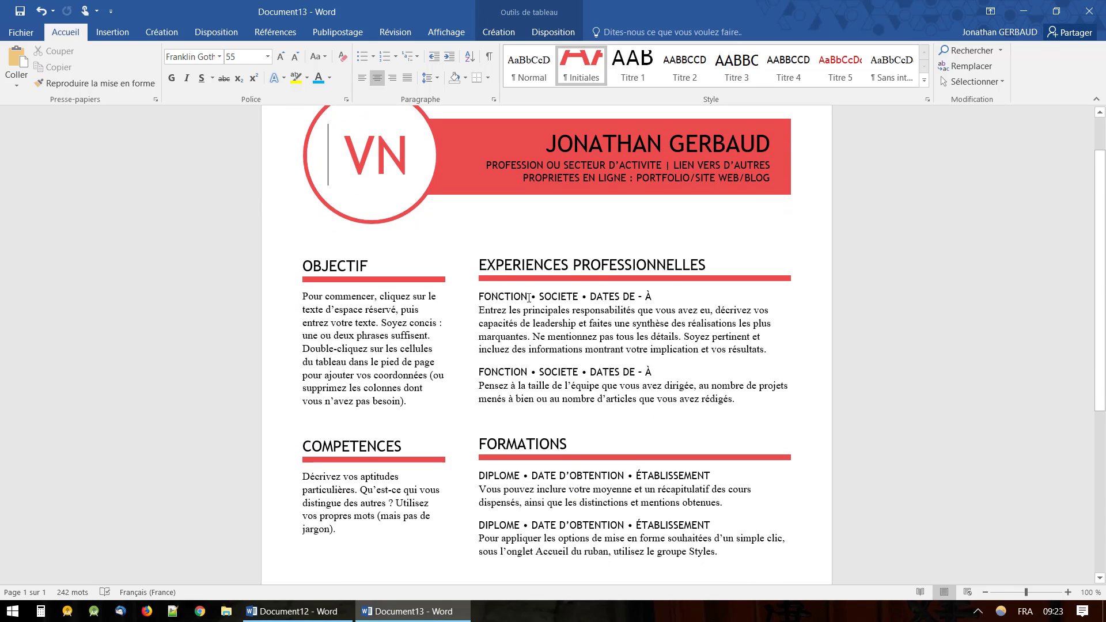
pyautogui.click(306, 305)
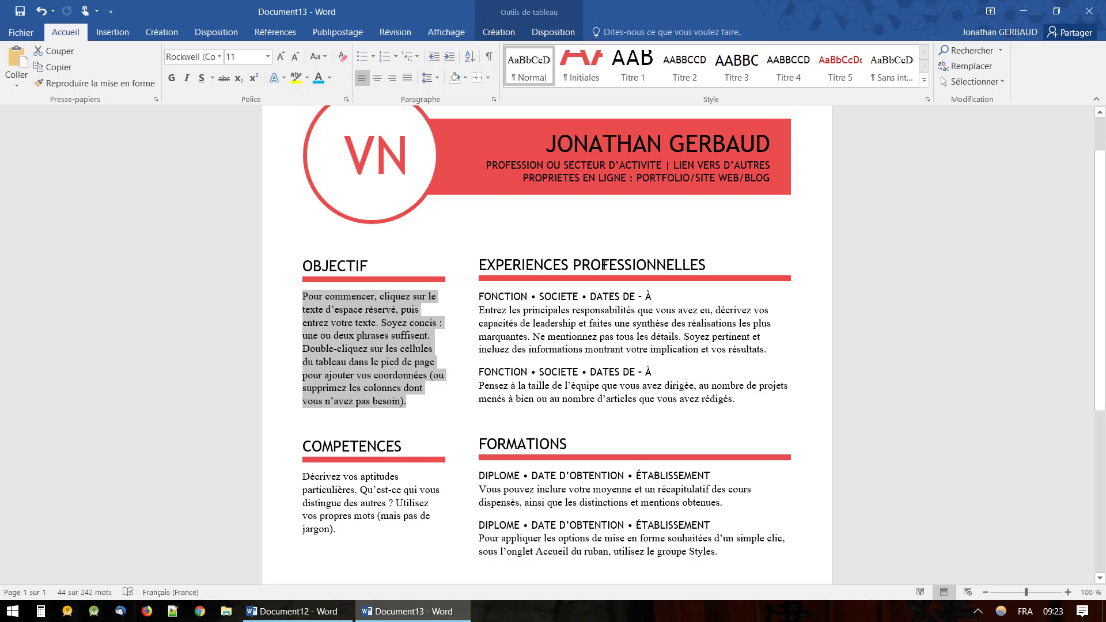
pyautogui.scroll(2, 604, 265)
# Change the header monogram initials from VN to JG.
pyautogui.doubleClick(406, 196)
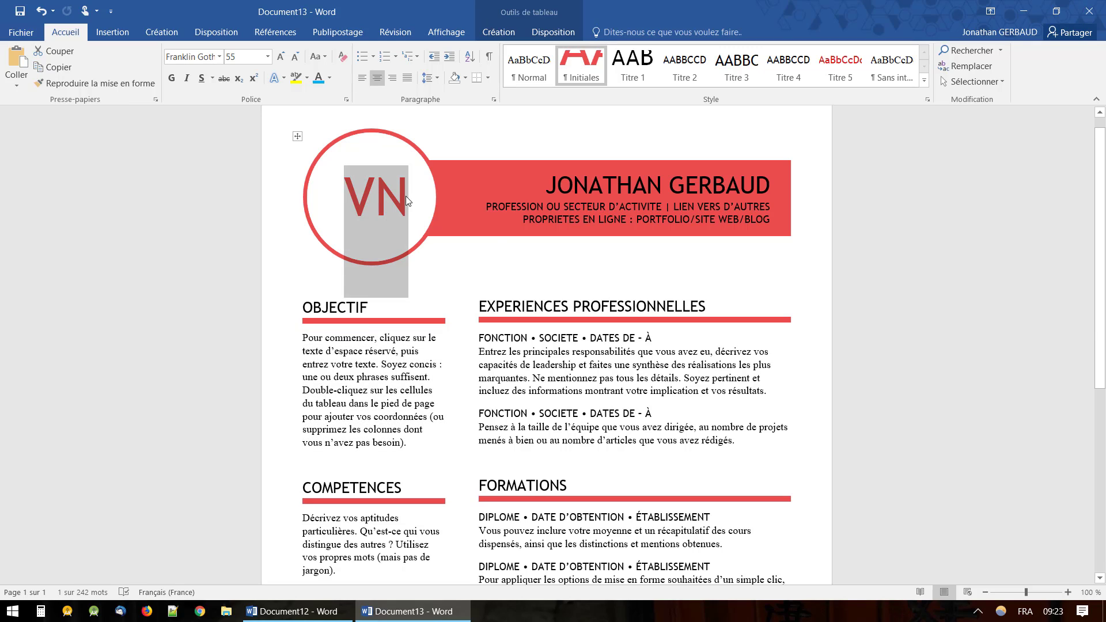
pyautogui.write('JG')
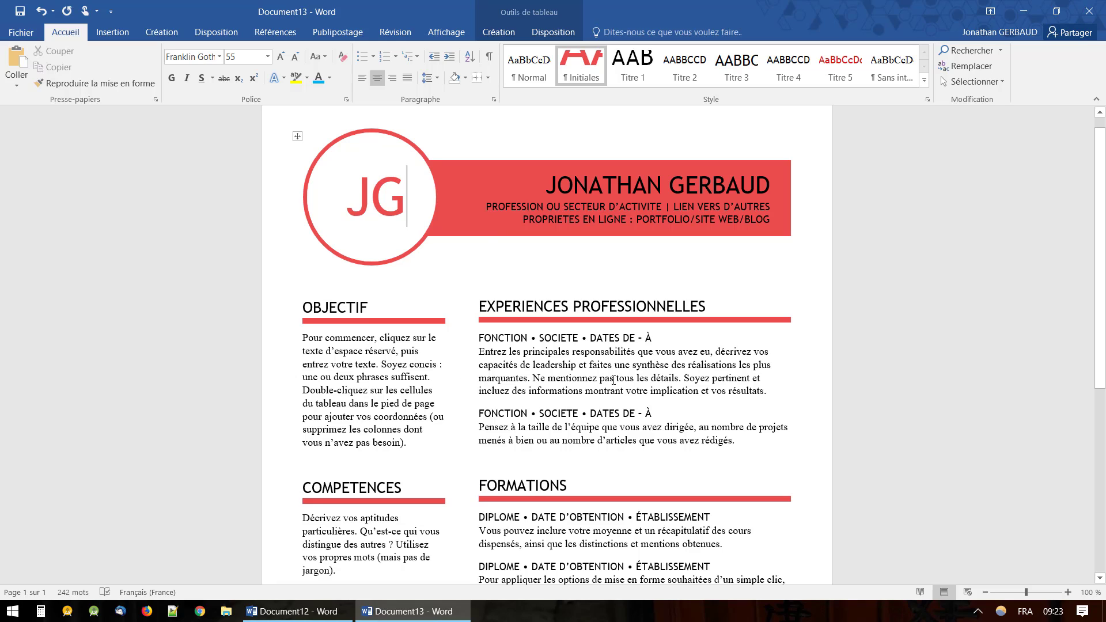
pyautogui.scroll(-6, 613, 380)
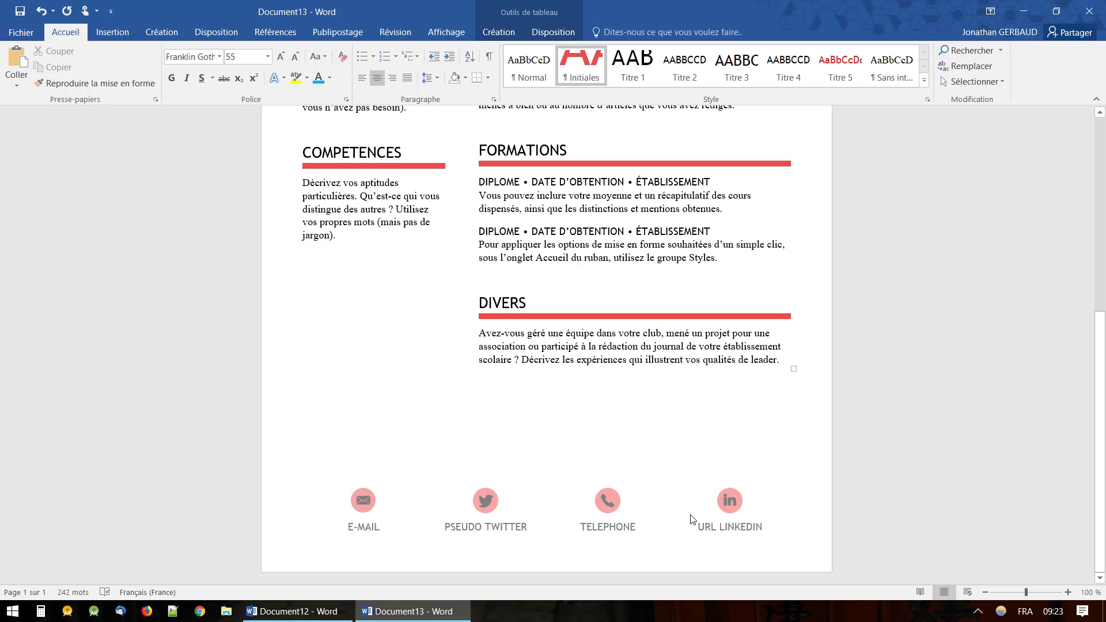
# Open the footer briefly, return to the body, and scroll back down to the footer.
pyautogui.click(358, 529)
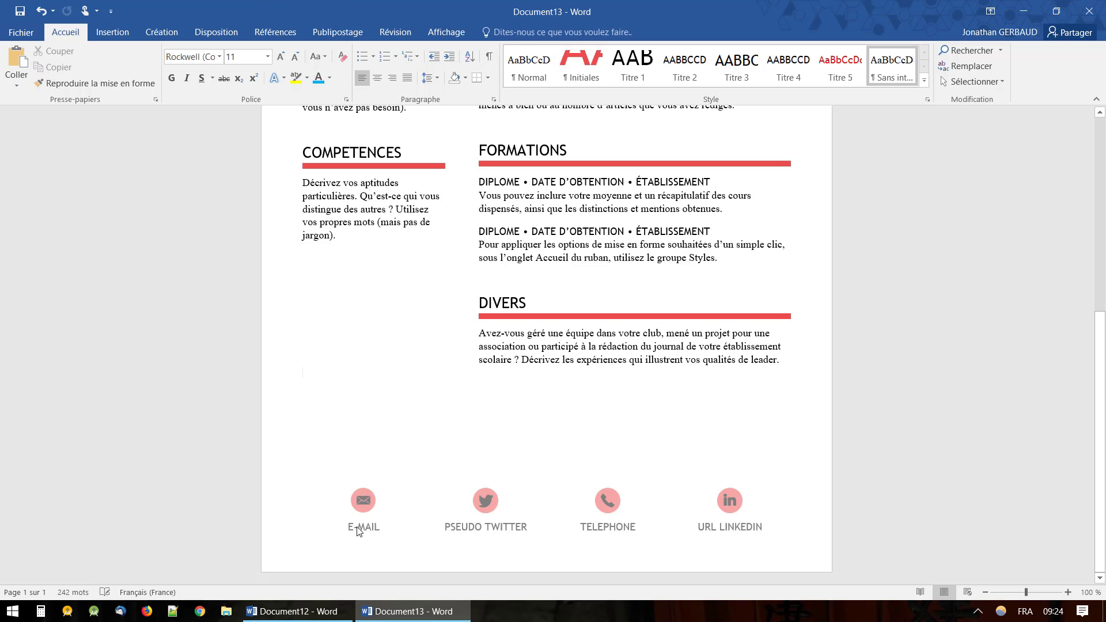
pyautogui.doubleClick(358, 529)
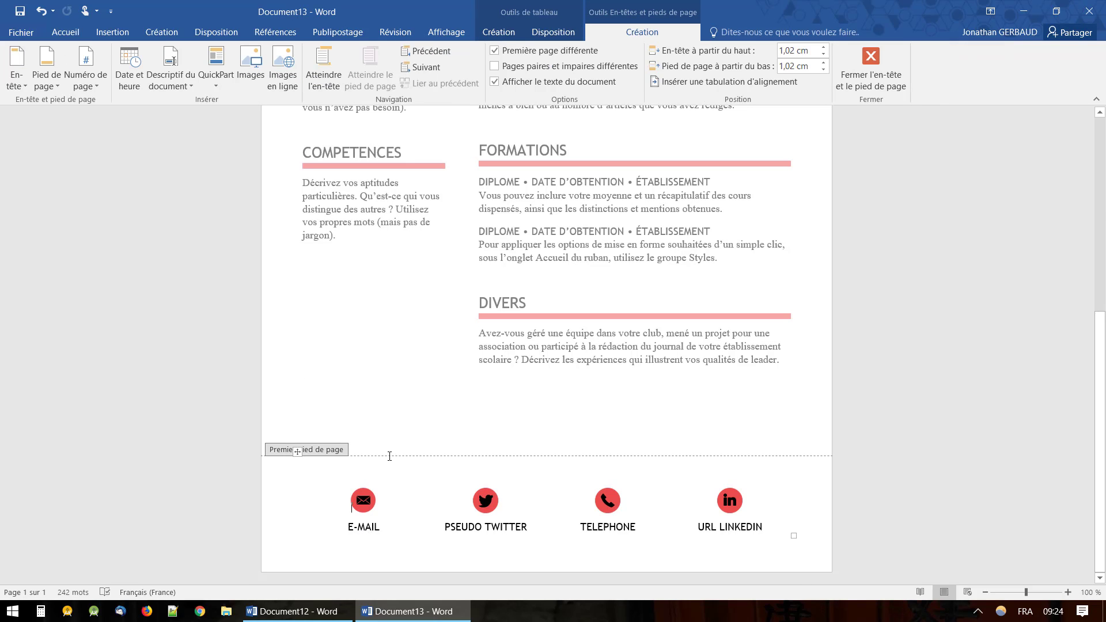
pyautogui.doubleClick(392, 417)
pyautogui.scroll(10, 402, 378)
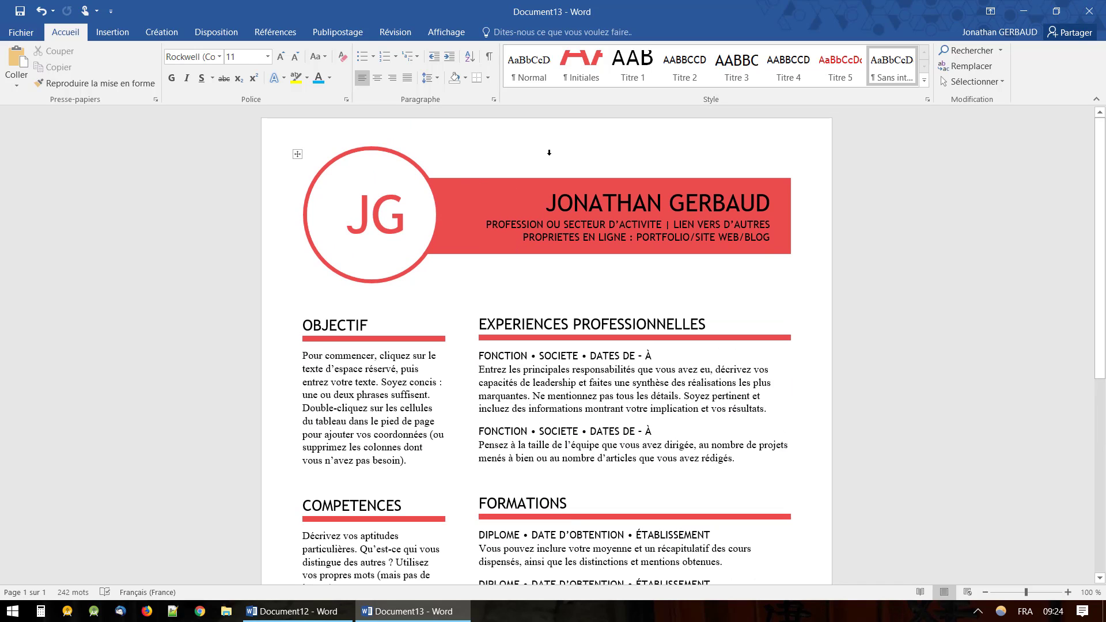
pyautogui.scroll(-5, 546, 344)
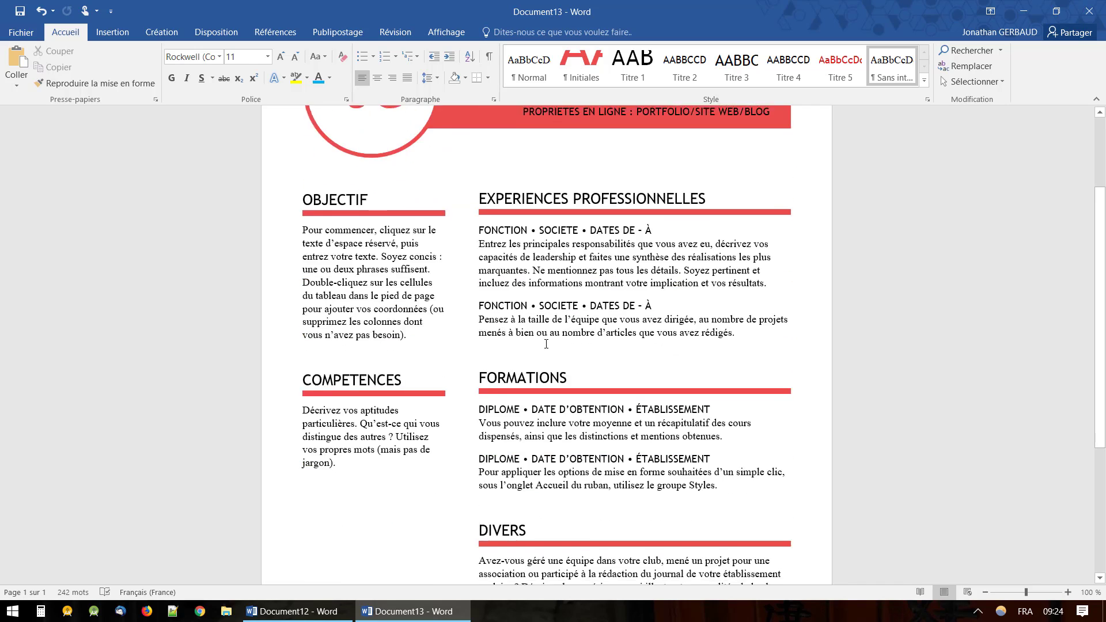
pyautogui.scroll(-1, 546, 344)
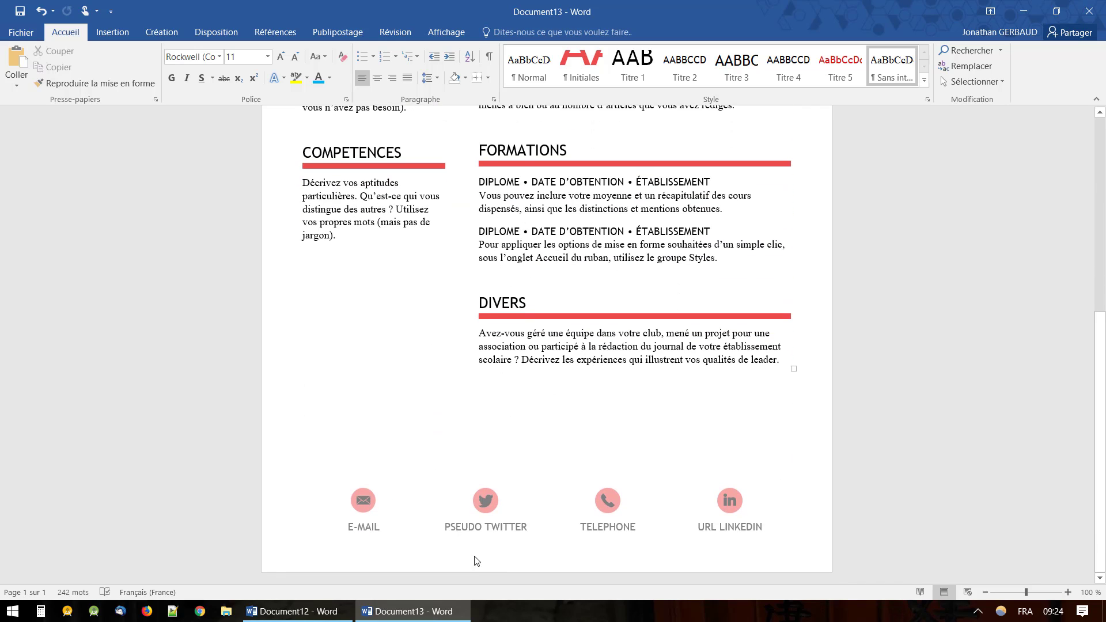
# Replace the footer's TELEPHONE placeholder with the phone number and close the footer.
pyautogui.doubleClick(493, 531)
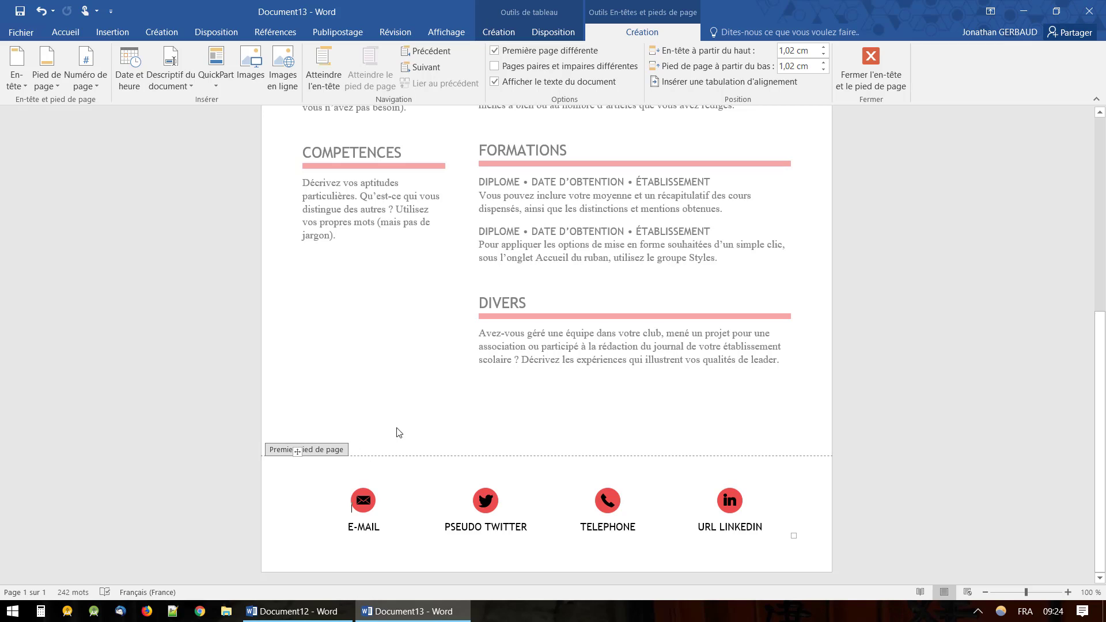
pyautogui.doubleClick(370, 530)
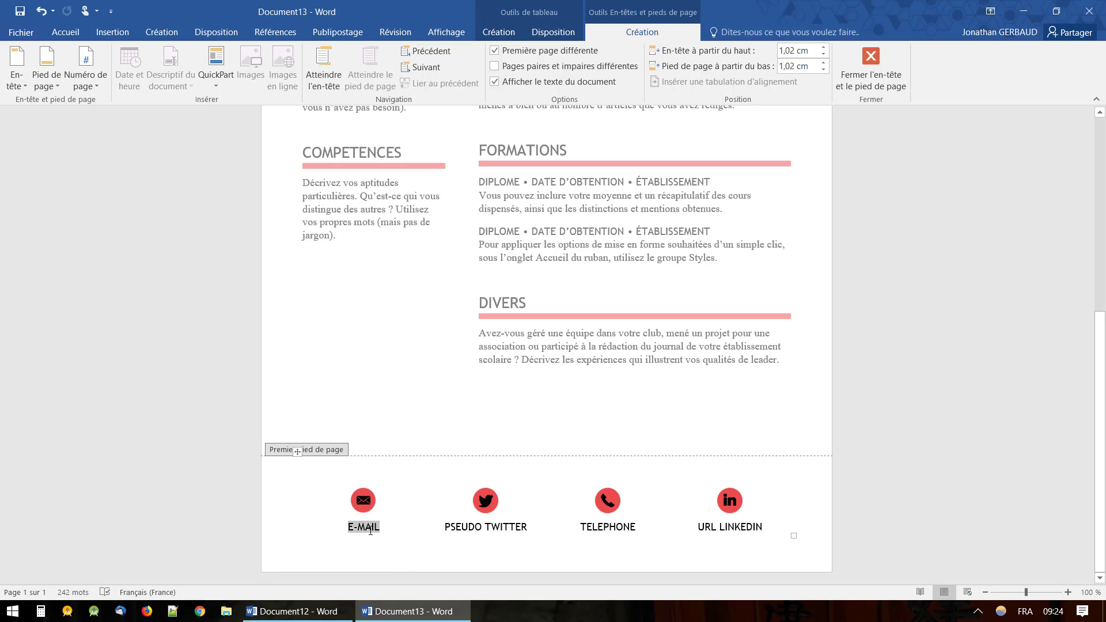
pyautogui.doubleClick(608, 529)
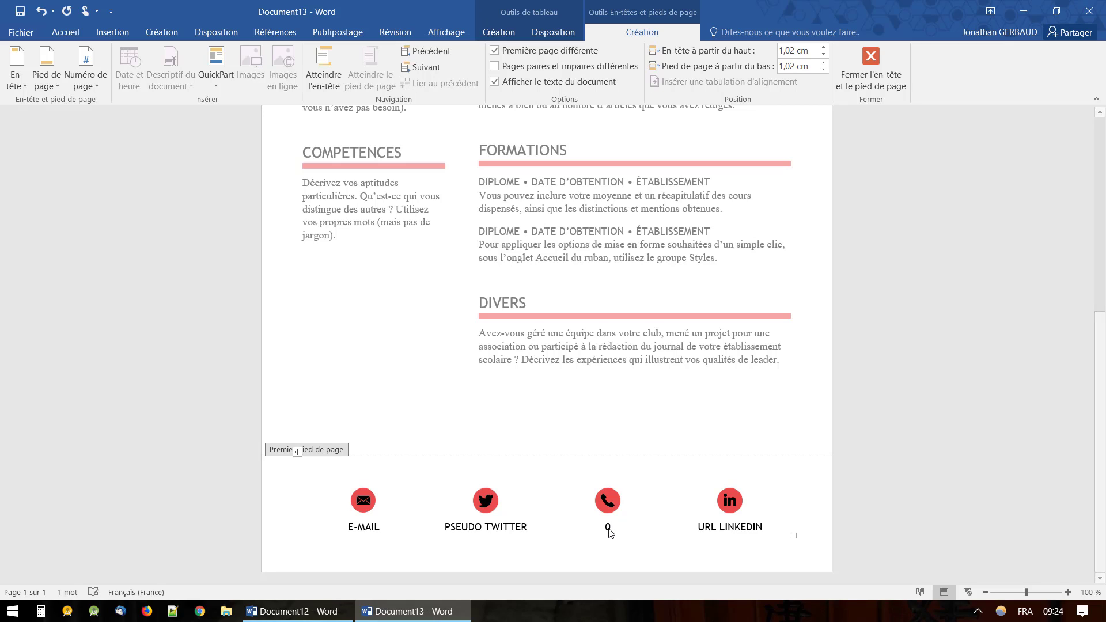
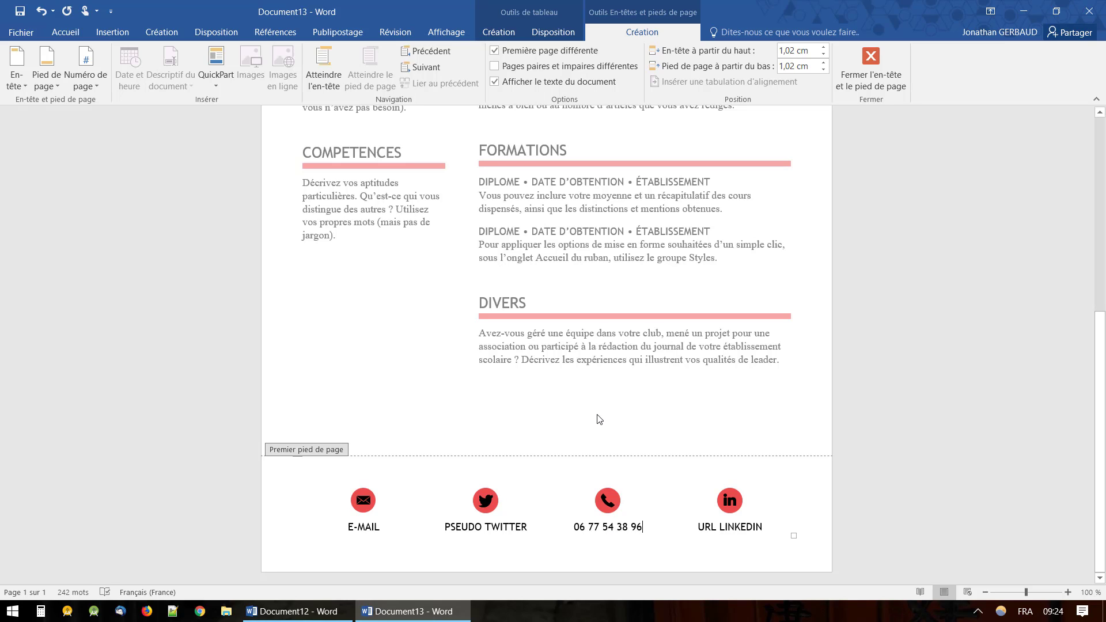
pyautogui.doubleClick(551, 424)
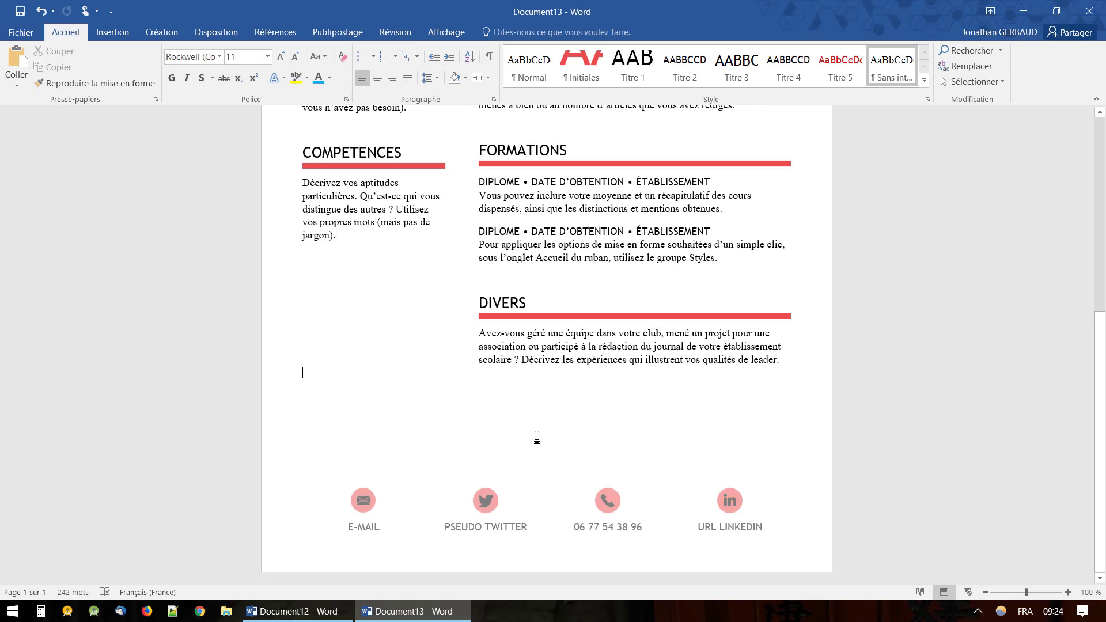
# Replace FONCTION with FORMATEUR and SOCIETE with BEWY in the first job heading.
pyautogui.scroll(5, 535, 443)
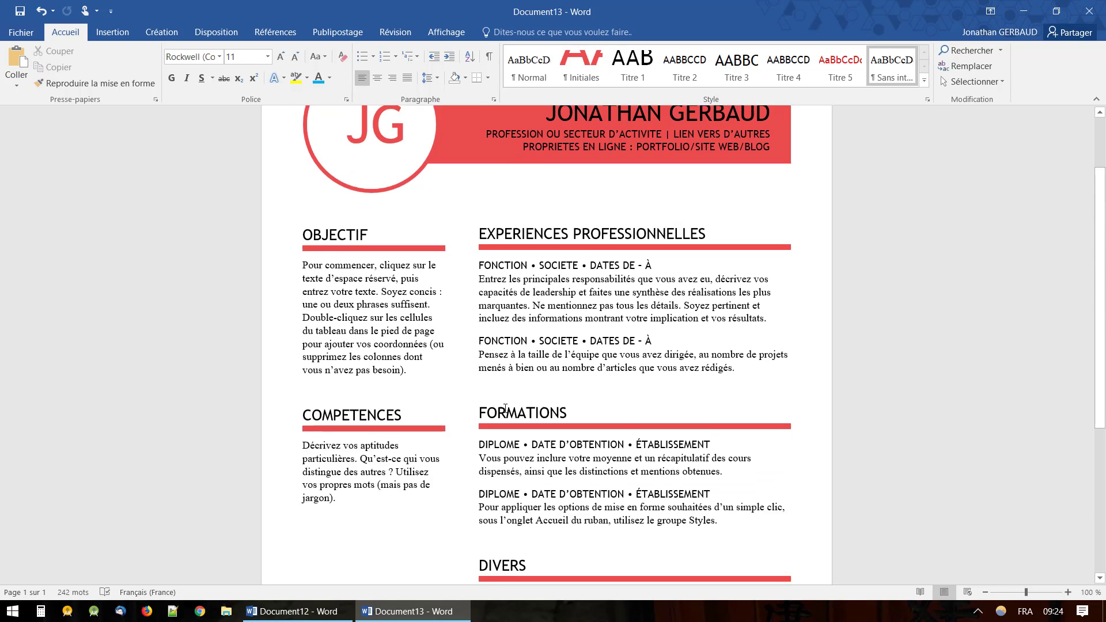
pyautogui.scroll(2, 505, 408)
pyautogui.doubleClick(509, 336)
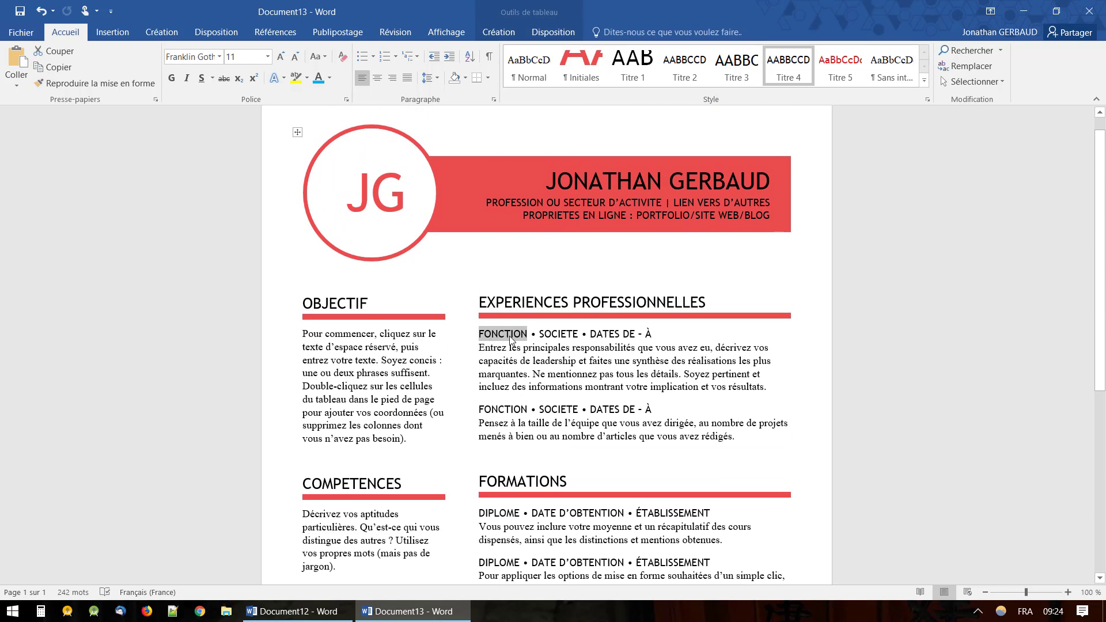
pyautogui.write('FRO')
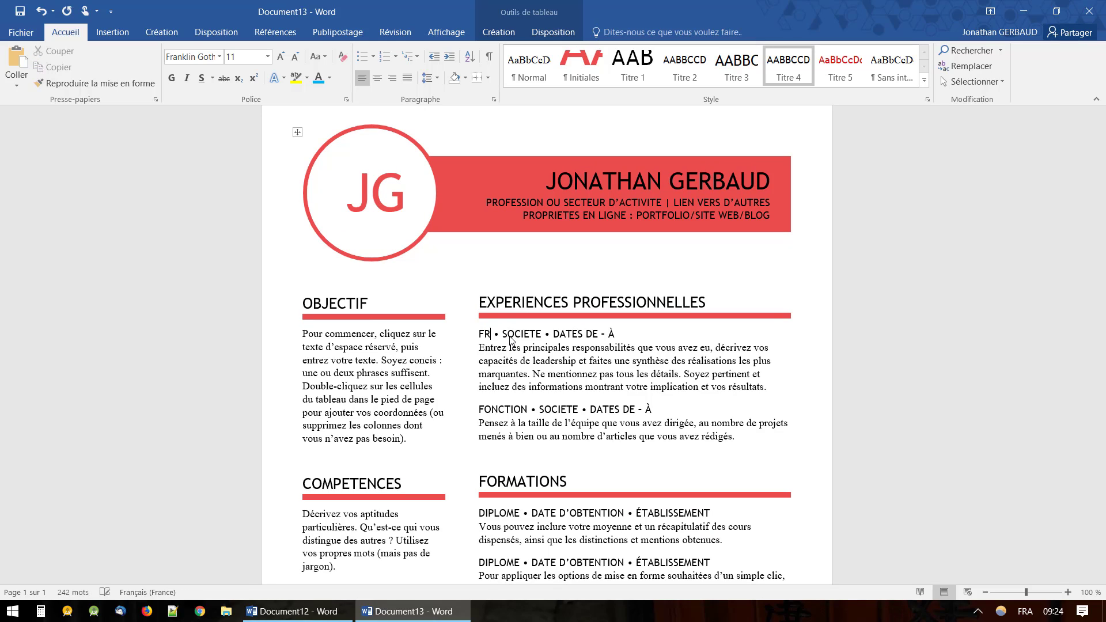
pyautogui.press('BackSpace')
pyautogui.press('BackSpace')
pyautogui.write('ORMATEUR • SOCI')
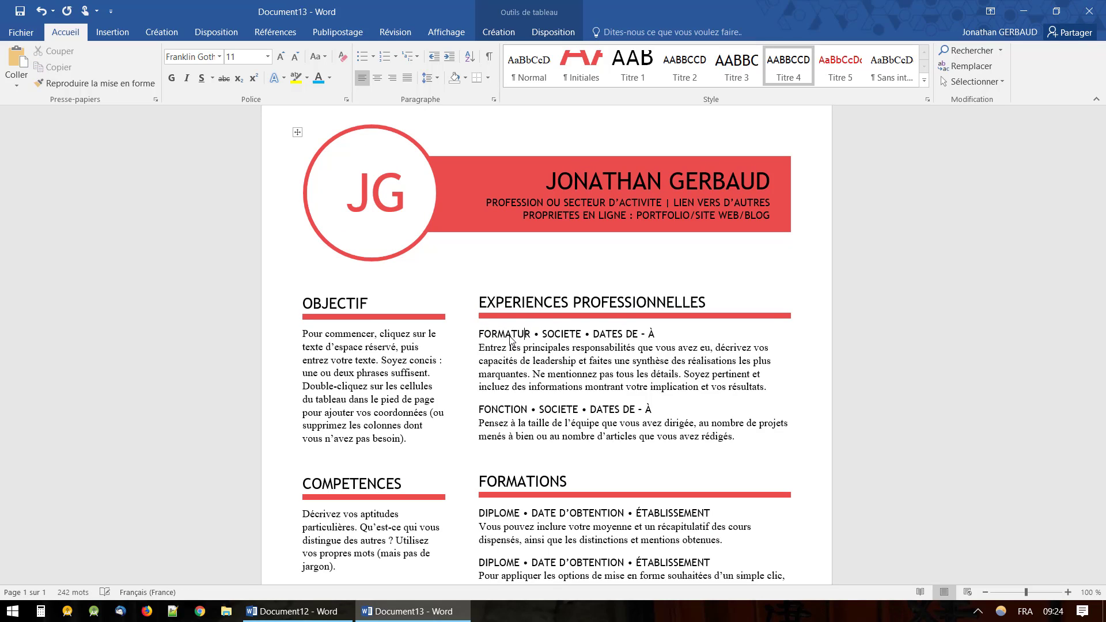
pyautogui.write('E')
pyautogui.press('Right')
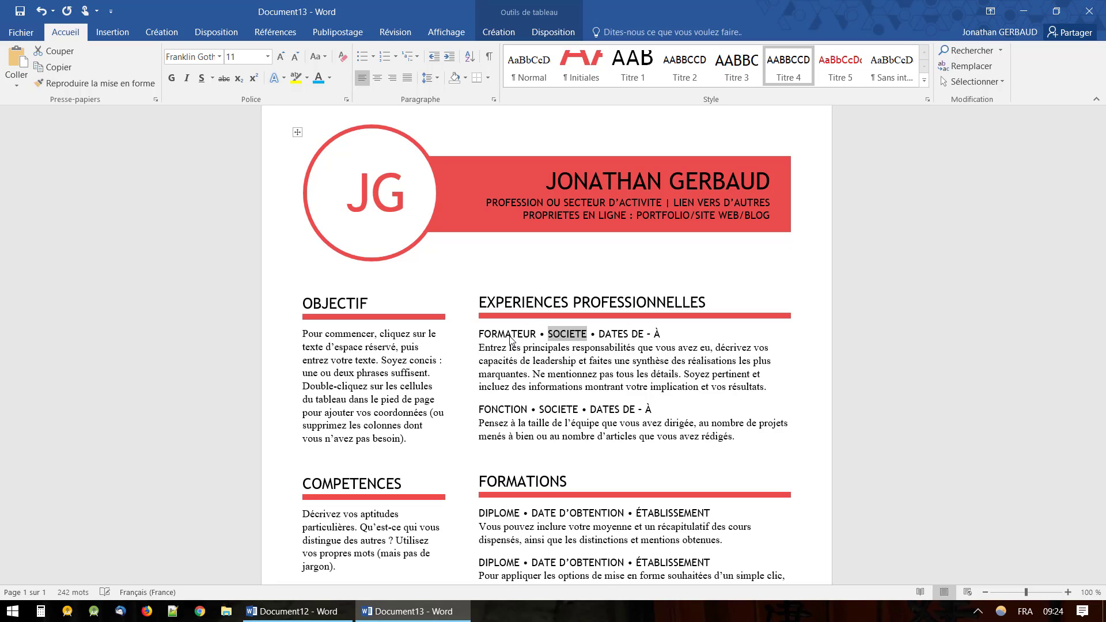
pyautogui.write('BEWY')
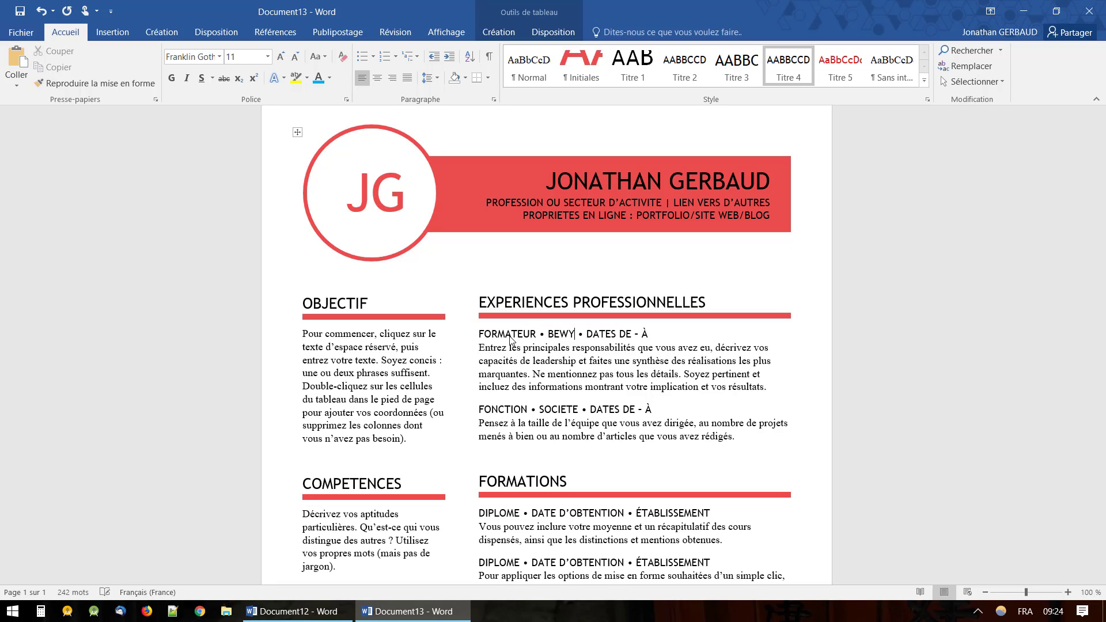
# Replace the DATES DE - À placeholder with 2015 - 2017.
pyautogui.press('Right')
pyautogui.hotkey('shift', 'Right')
pyautogui.hotkey('shift', 'Right')
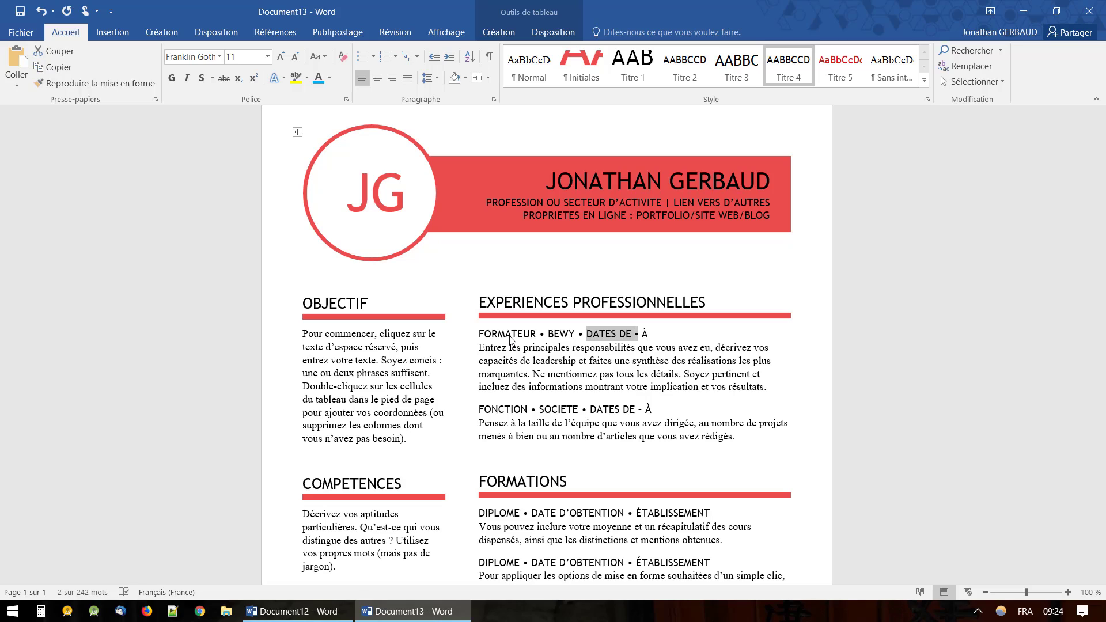
pyautogui.write('EA&')
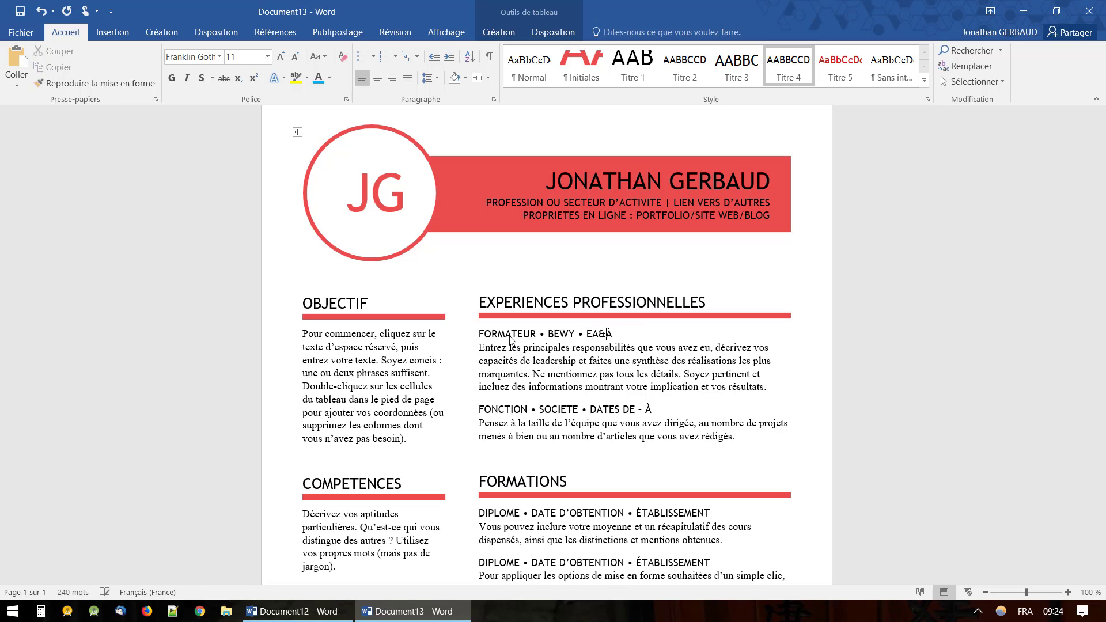
pyautogui.write('( -')
pyautogui.press('BackSpace')
pyautogui.press('BackSpace')
pyautogui.press('BackSpace')
pyautogui.press('BackSpace')
pyautogui.press('BackSpace')
pyautogui.press('BackSpace')
pyautogui.hotkey('shift', 'Right')
pyautogui.write('2015 - 2017')
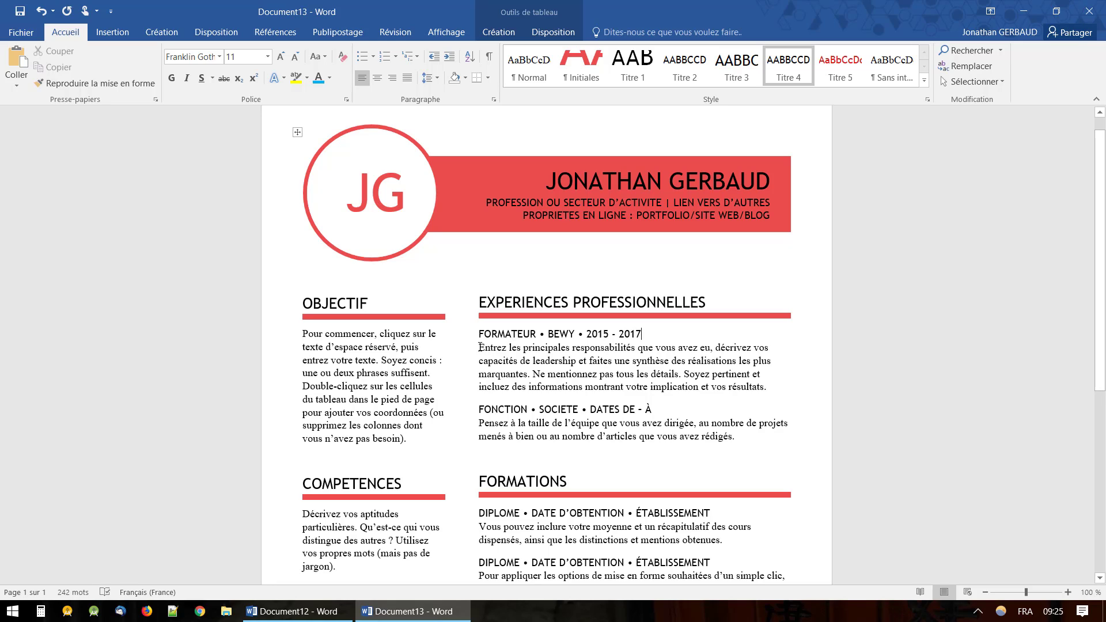
# Correct the first job's company to ABEWY and select its description placeholder.
pyautogui.click(578, 375)
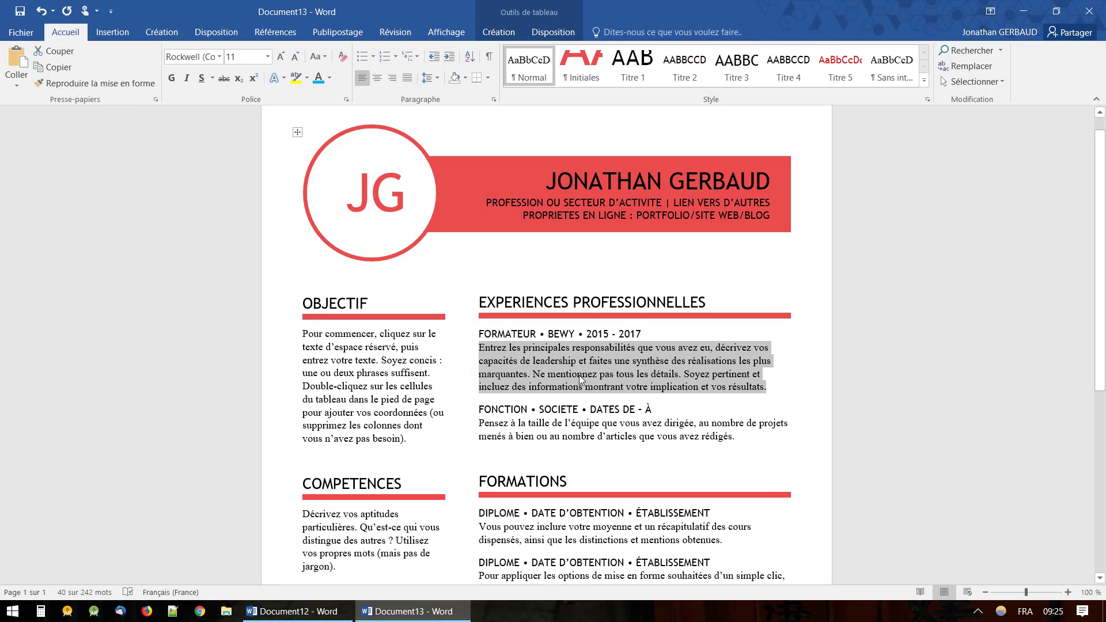
pyautogui.click(547, 333)
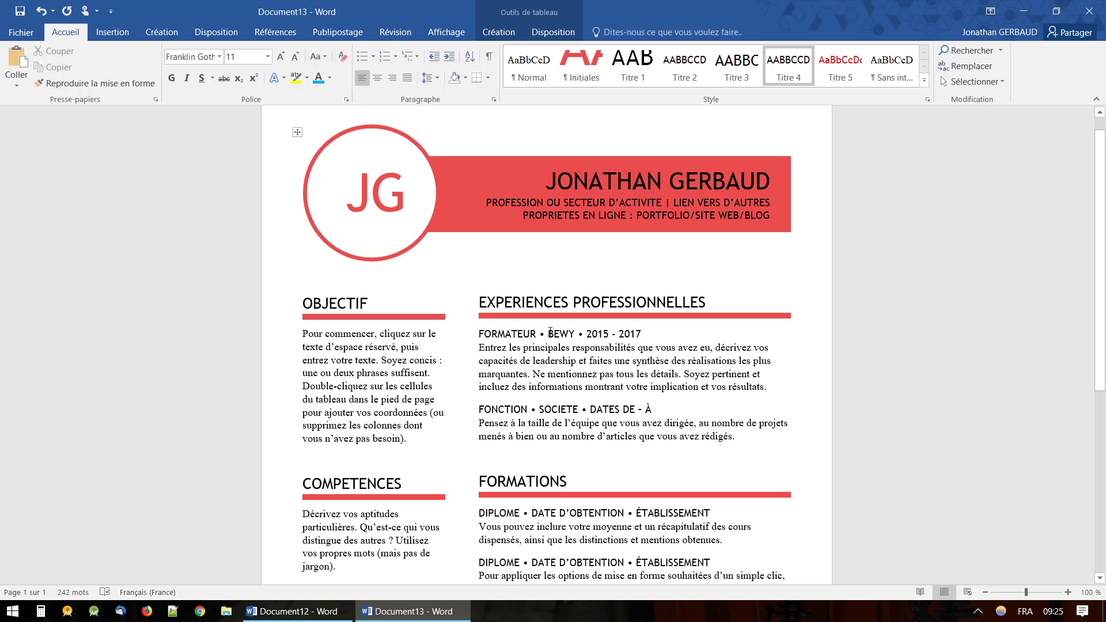
pyautogui.write('A')
pyautogui.click(528, 374)
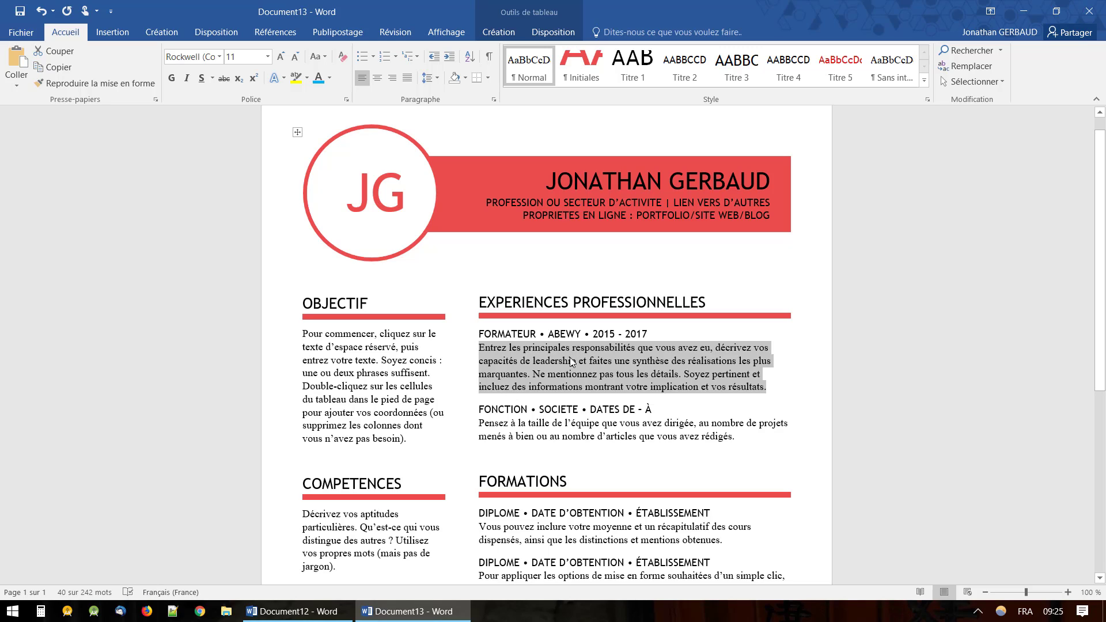
pyautogui.click(586, 265)
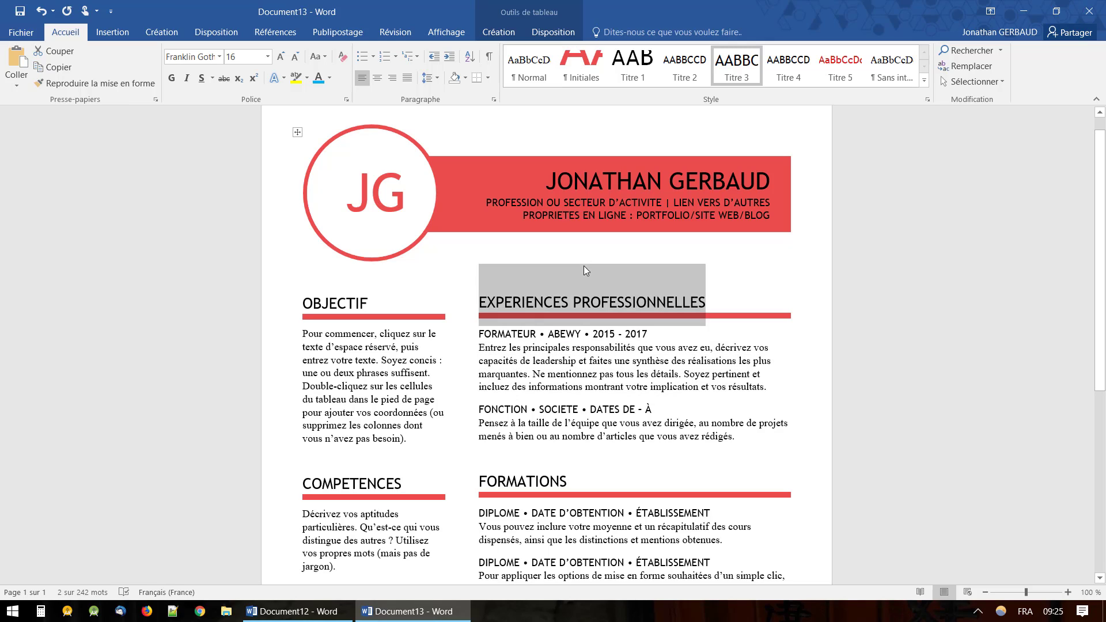
pyautogui.click(547, 375)
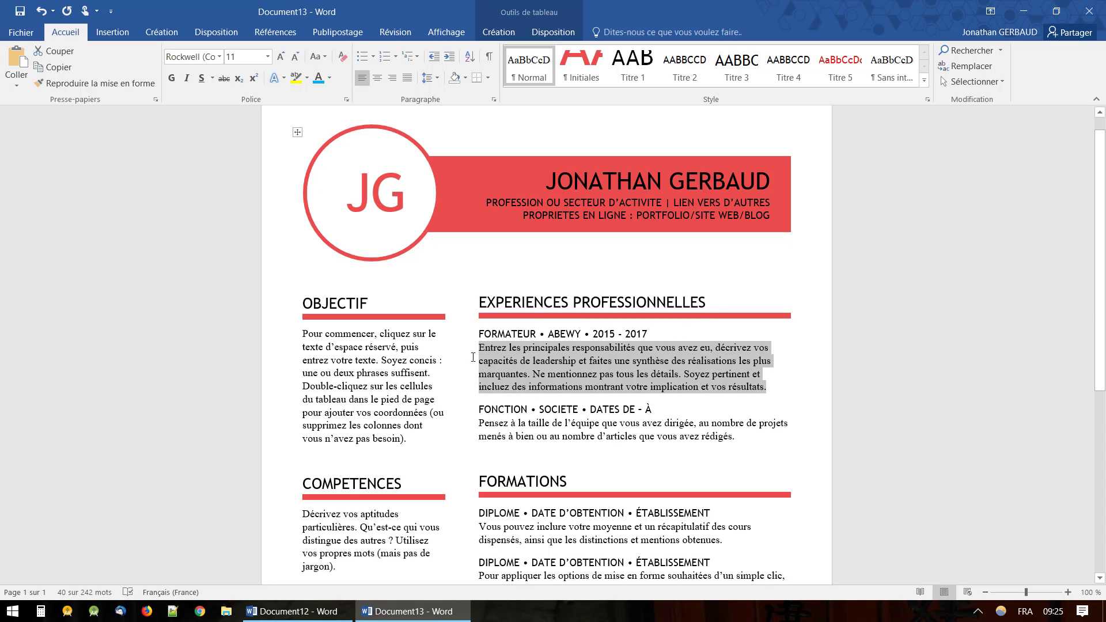
pyautogui.click(436, 358)
pyautogui.click(514, 357)
pyautogui.click(604, 426)
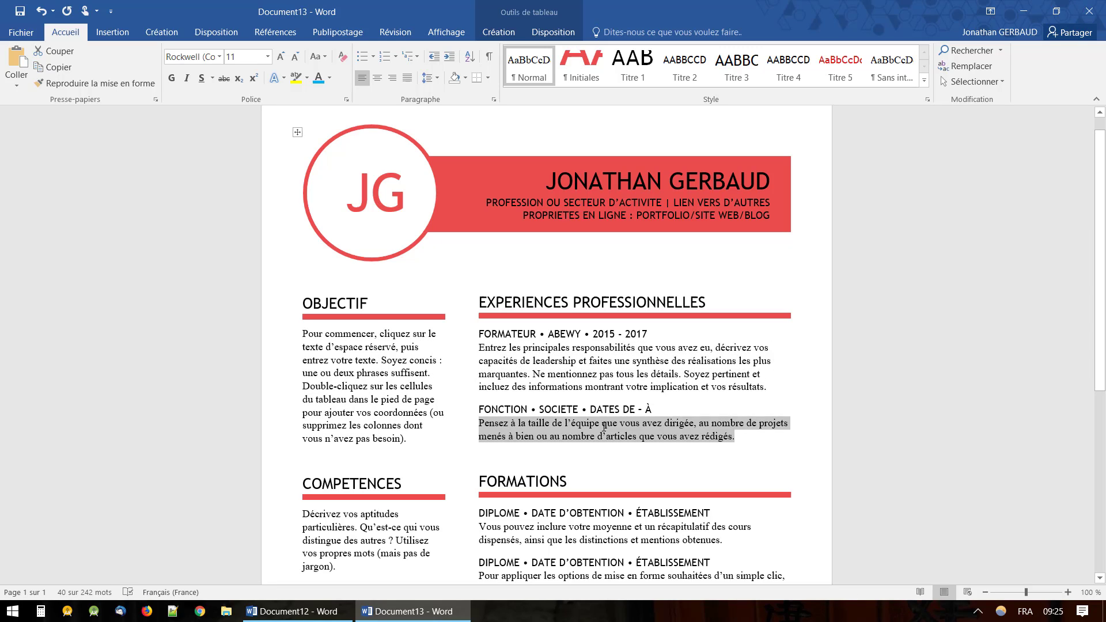
pyautogui.click(596, 348)
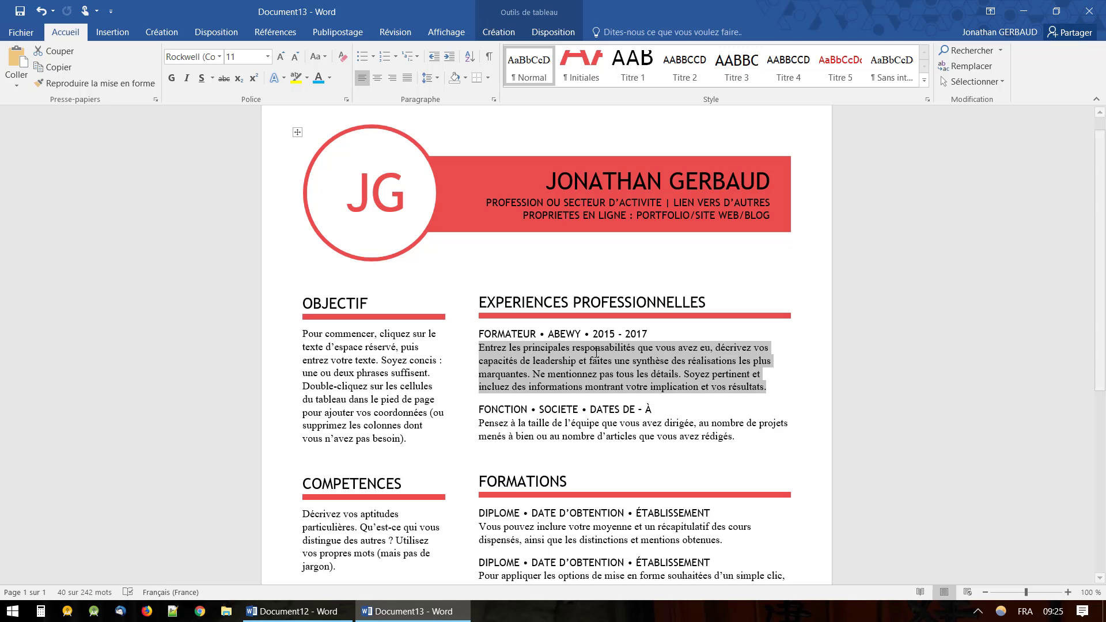
# Begin the first job description with "J'étais" and scroll to review the CV.
pyautogui.write("J'é")
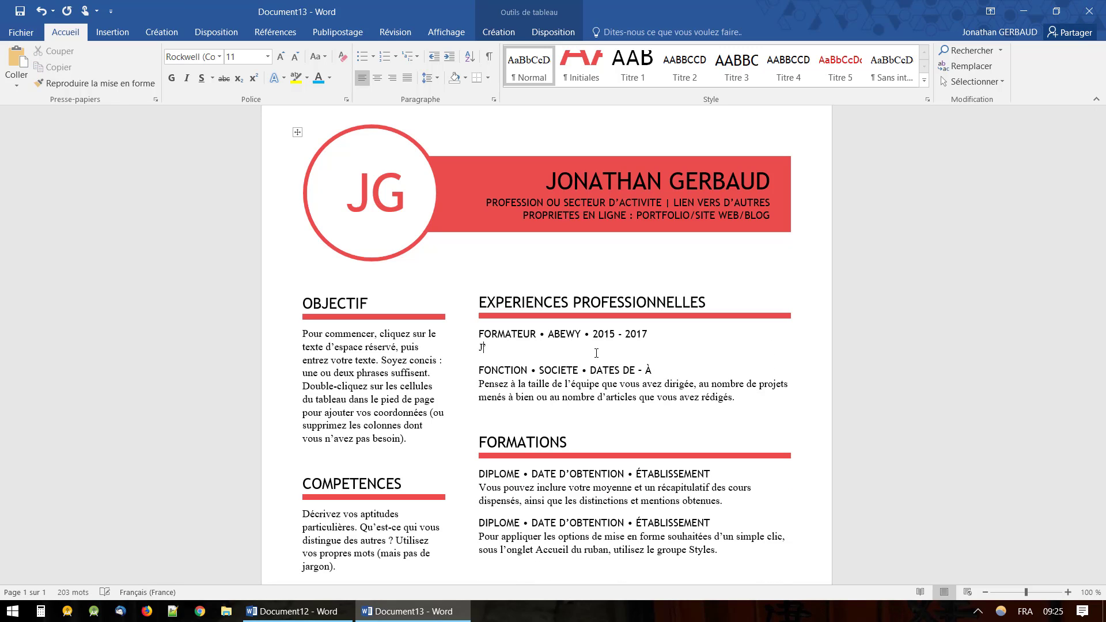
pyautogui.write('tais')
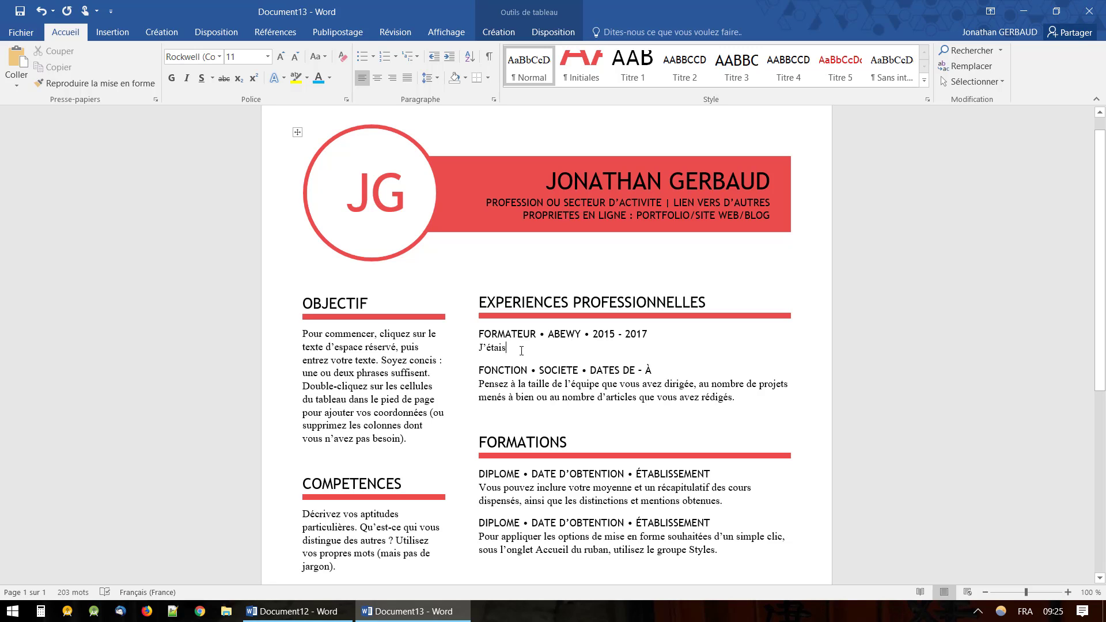
pyautogui.scroll(-2, 495, 297)
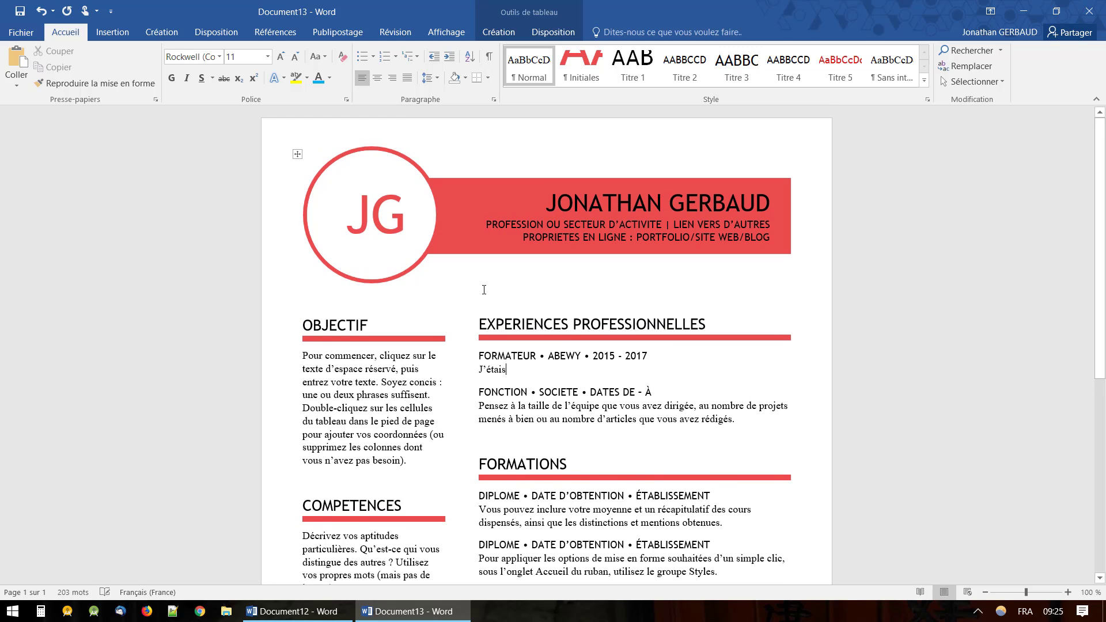
pyautogui.scroll(-2, 484, 289)
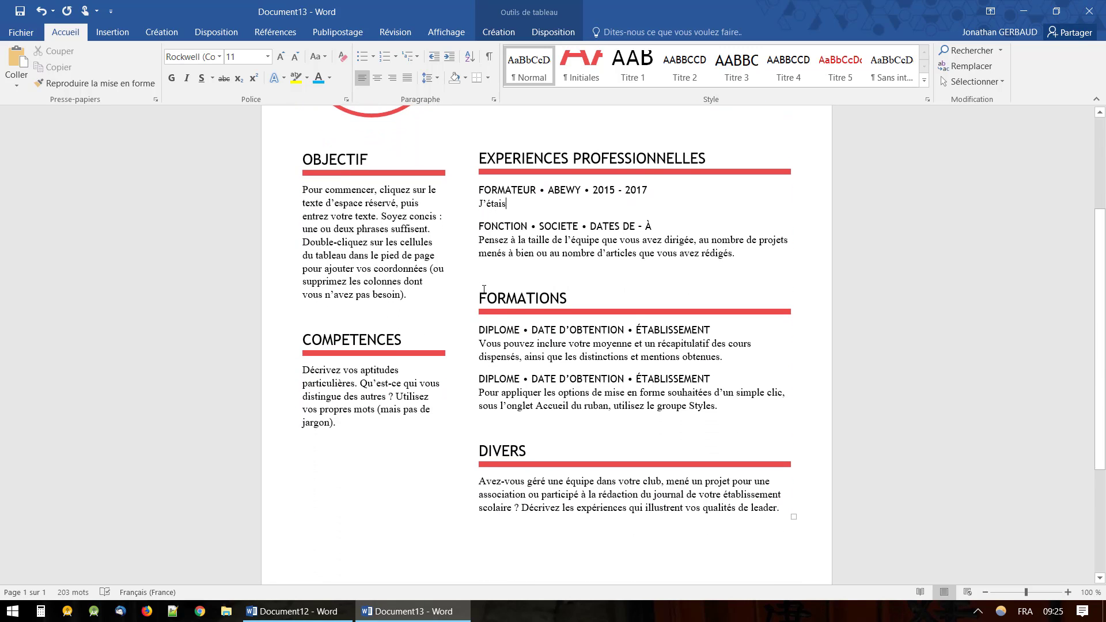
pyautogui.scroll(4, 483, 290)
# Close the CV without saving, close Document12, and relaunch Word 2016.
pyautogui.click(1088, 11)
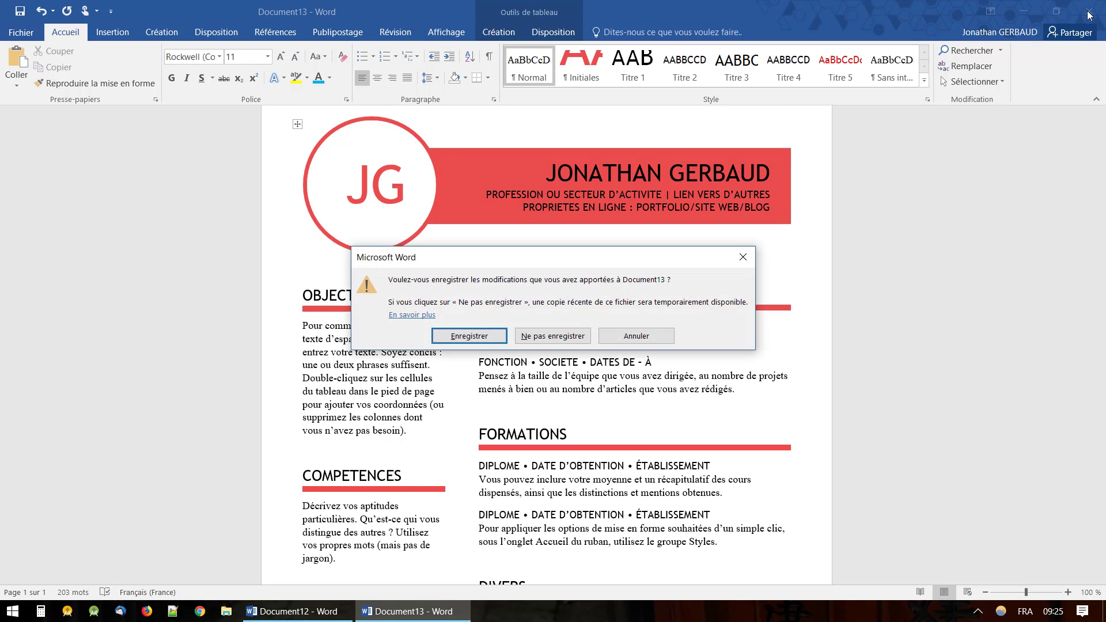
pyautogui.click(552, 336)
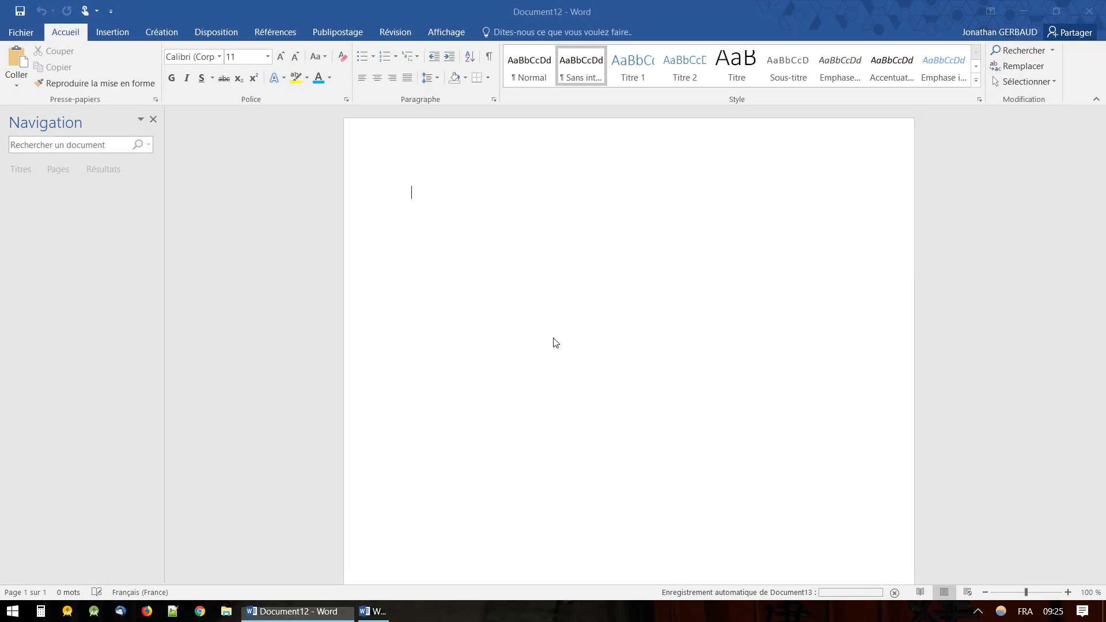
pyautogui.click(1094, 17)
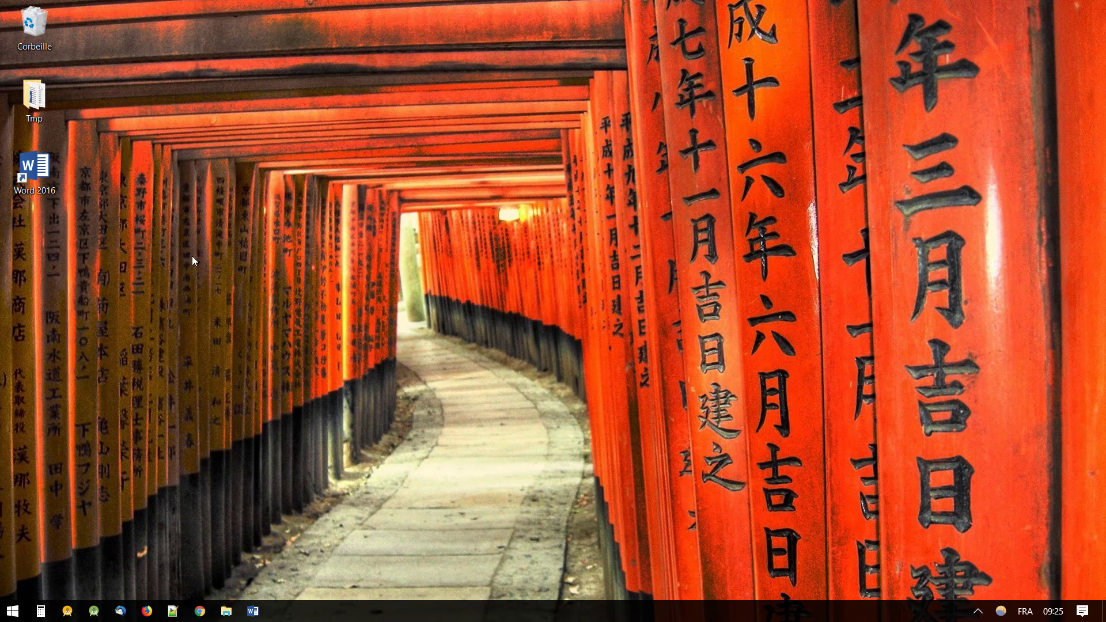
pyautogui.doubleClick(35, 169)
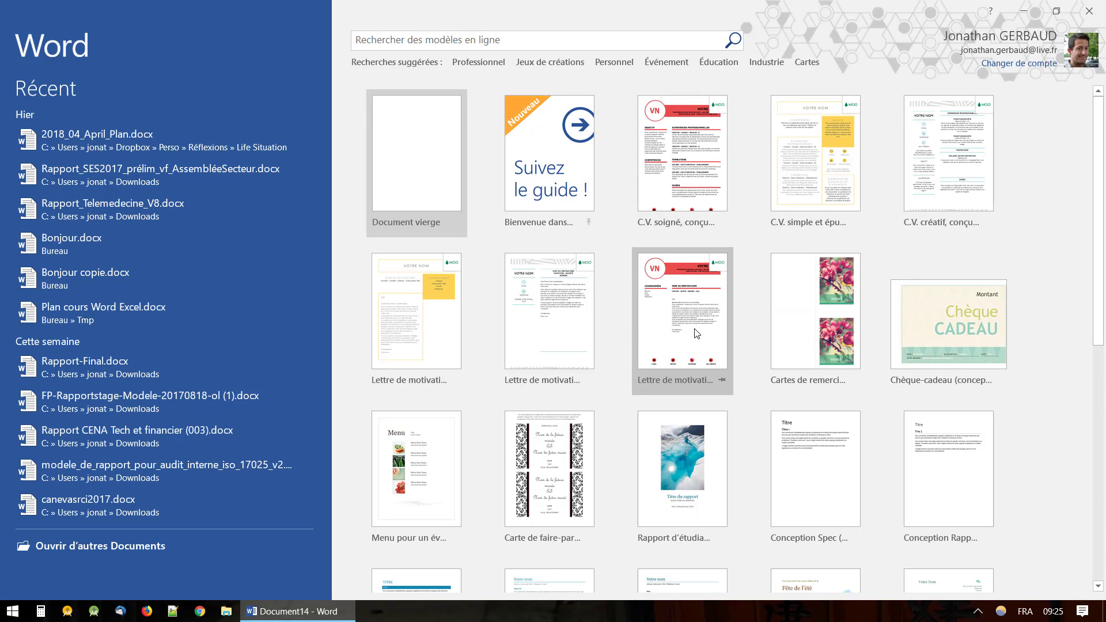
# Look through the start-screen gallery, then enter CV in the online template search box.
pyautogui.scroll(-1, 697, 333)
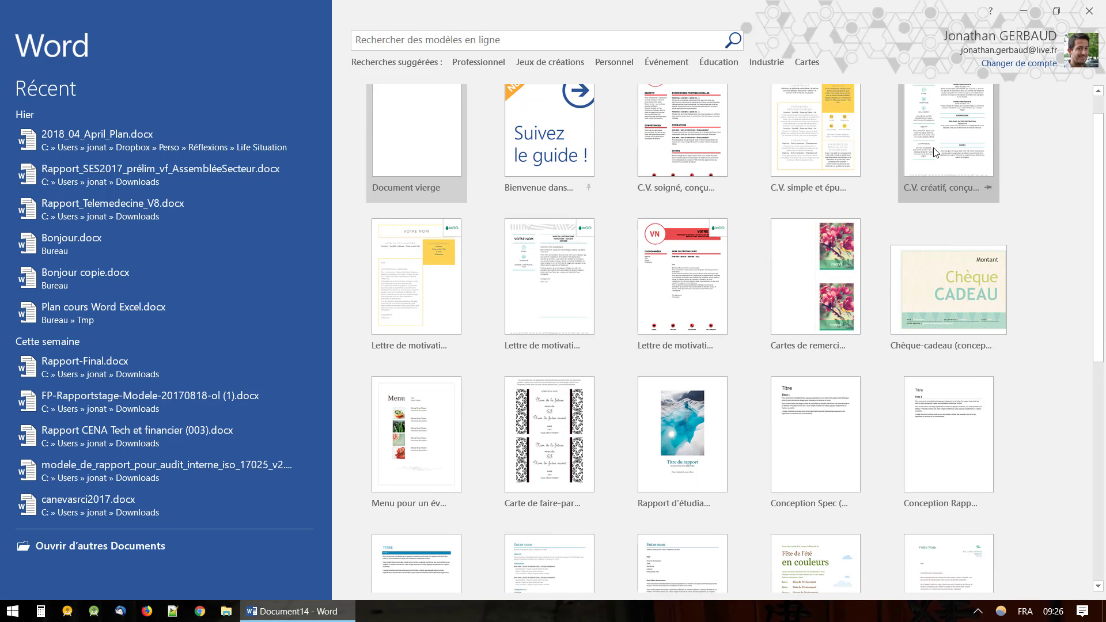
pyautogui.scroll(-4, 728, 344)
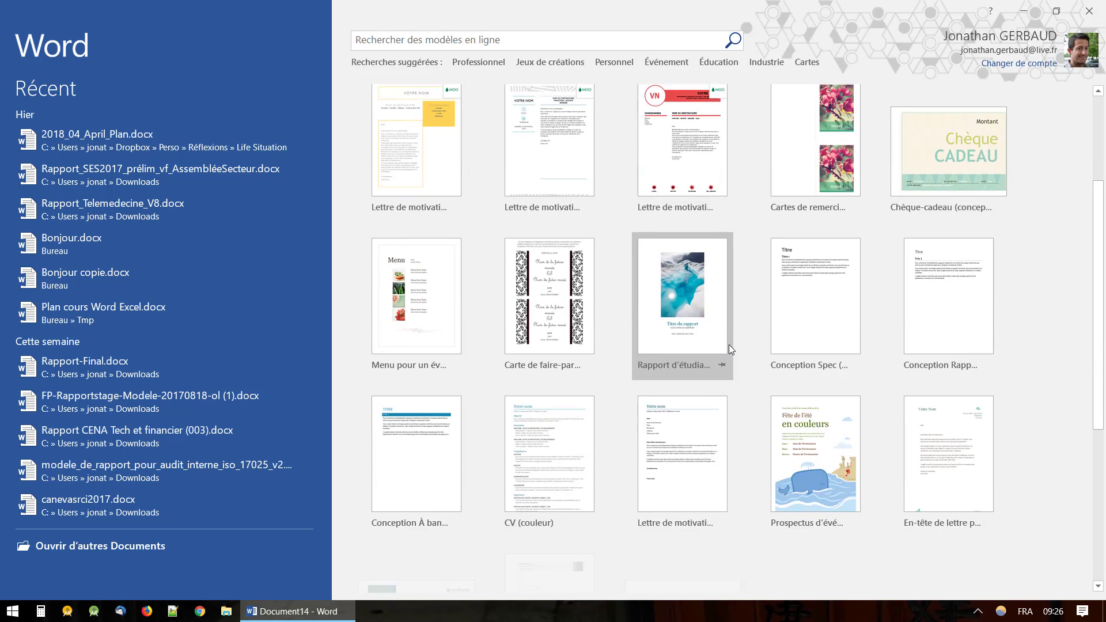
pyautogui.scroll(-7, 728, 345)
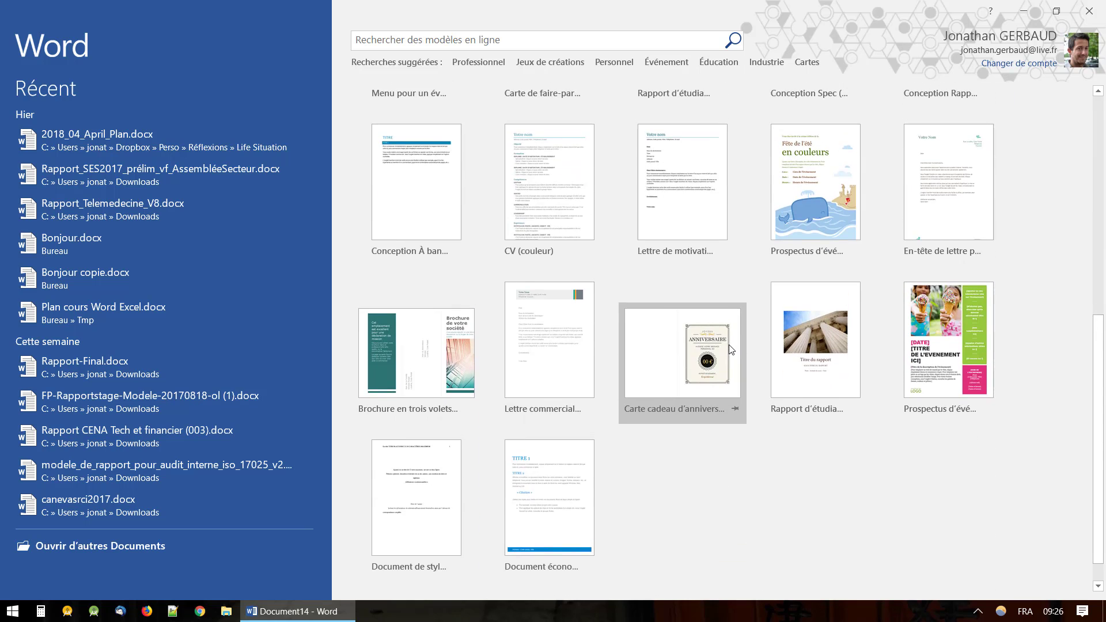
pyautogui.scroll(12, 728, 344)
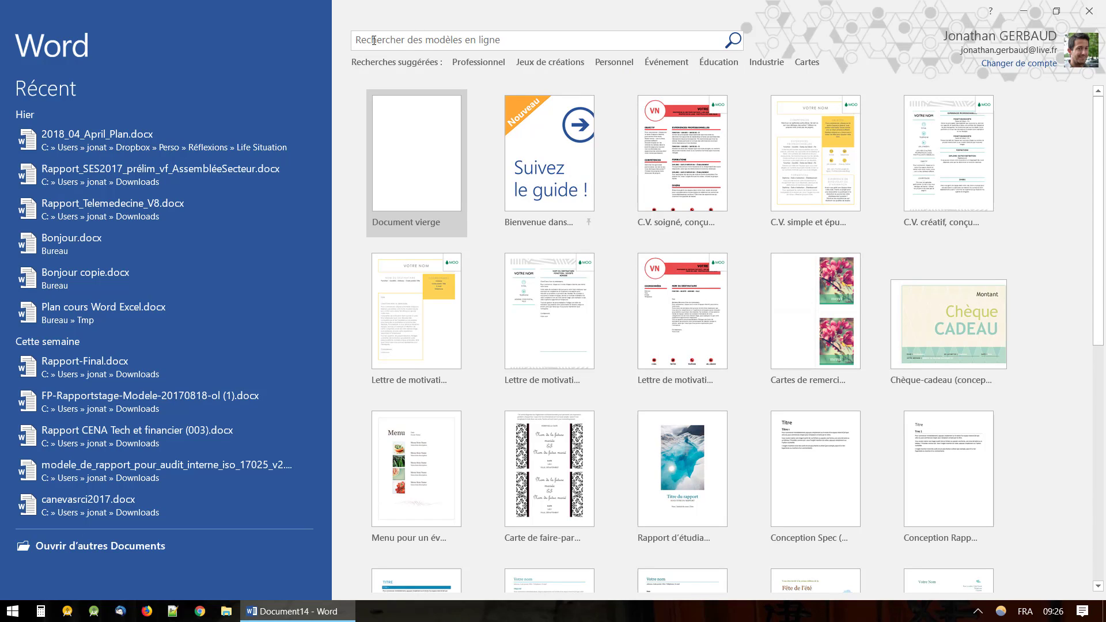
pyautogui.click(523, 44)
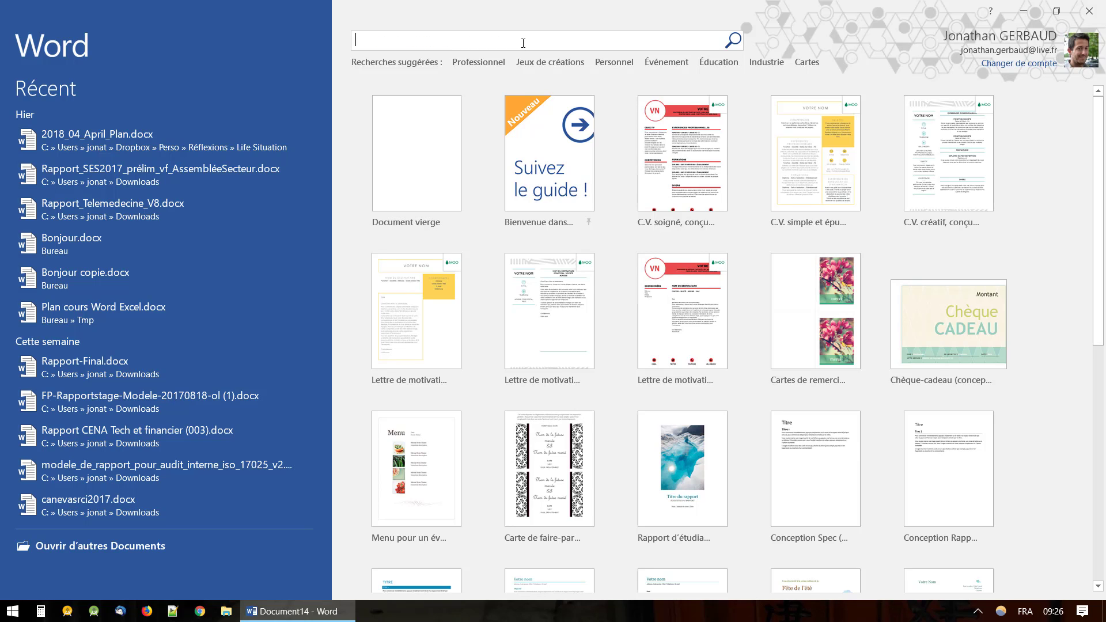
pyautogui.write('CV')
# Search online templates for CV and preview CV moderne coloré (design vertical).
pyautogui.press('Return')
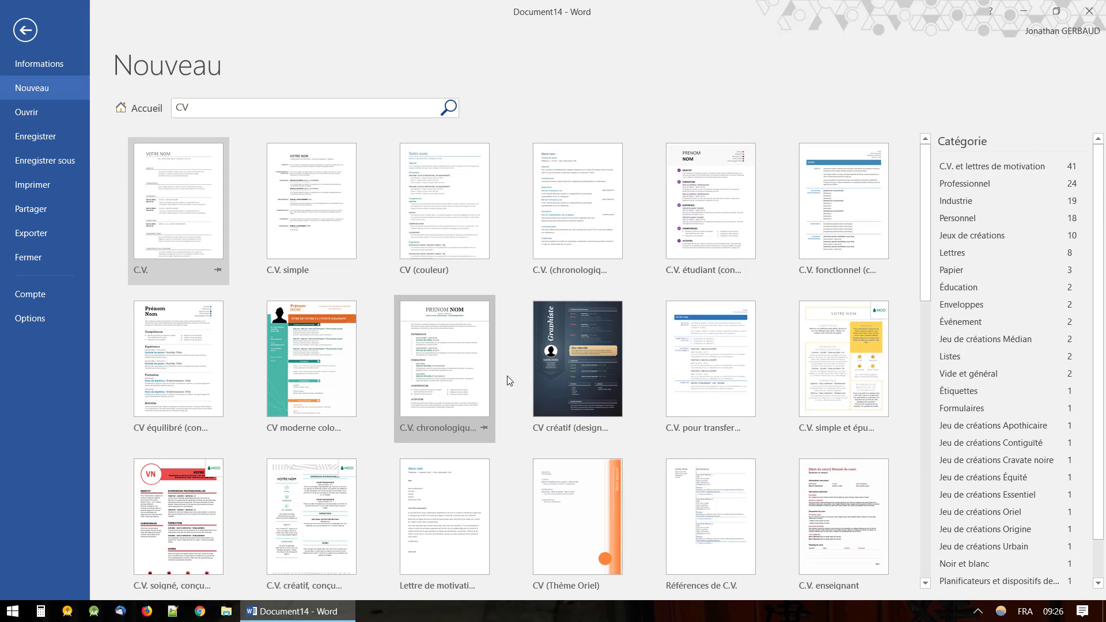
pyautogui.scroll(-2, 612, 419)
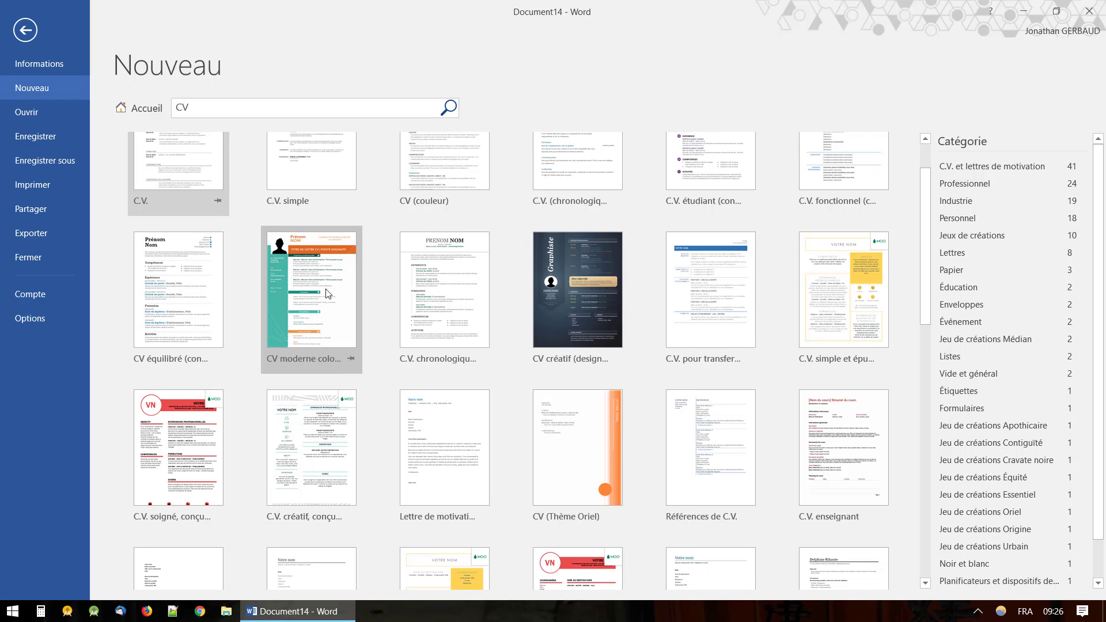
pyautogui.scroll(-1, 392, 448)
pyautogui.scroll(-5, 391, 448)
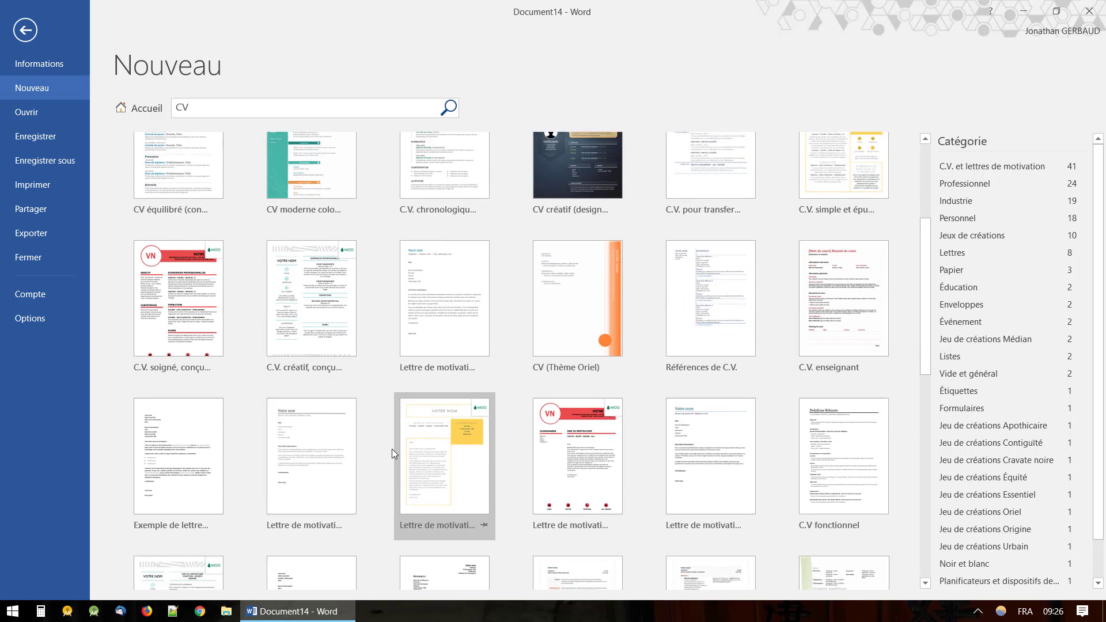
pyautogui.scroll(2, 392, 448)
pyautogui.scroll(5, 391, 448)
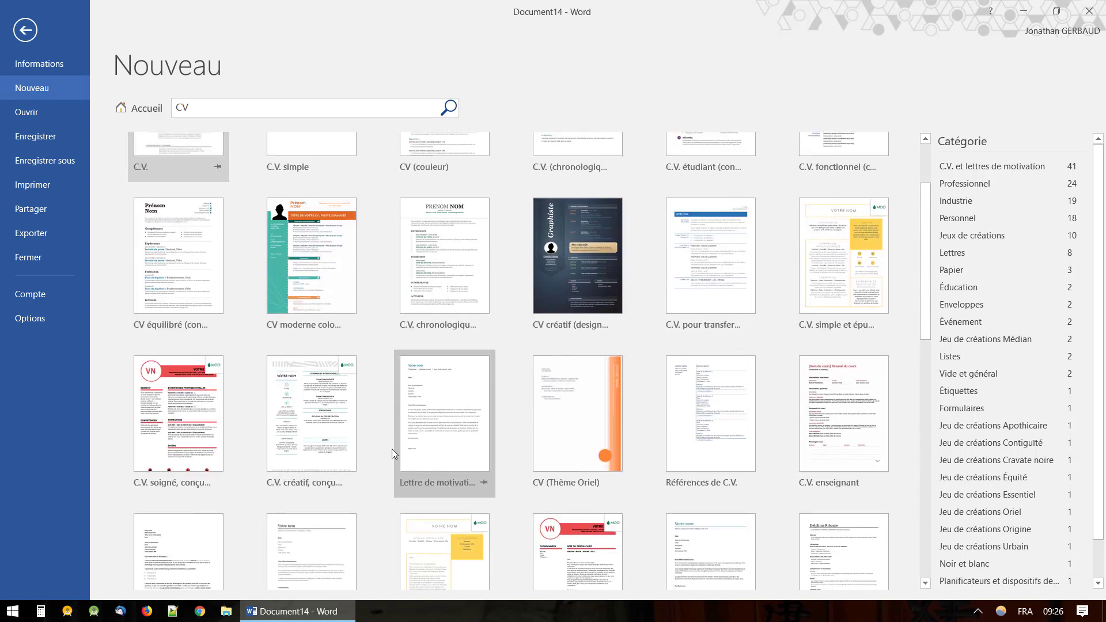
pyautogui.click(330, 372)
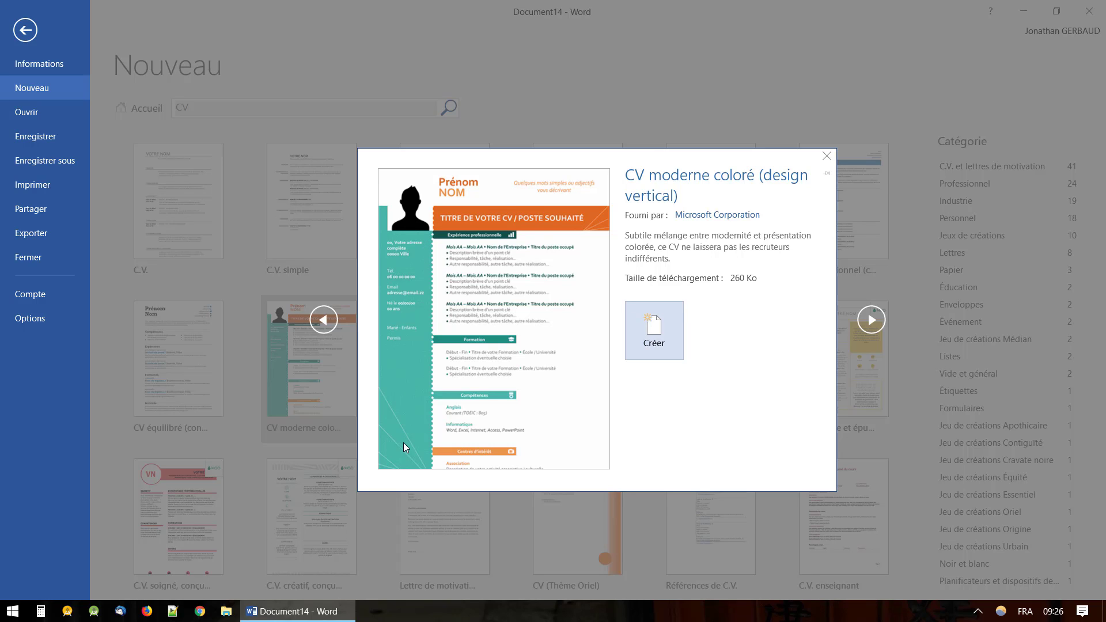
pyautogui.click(870, 321)
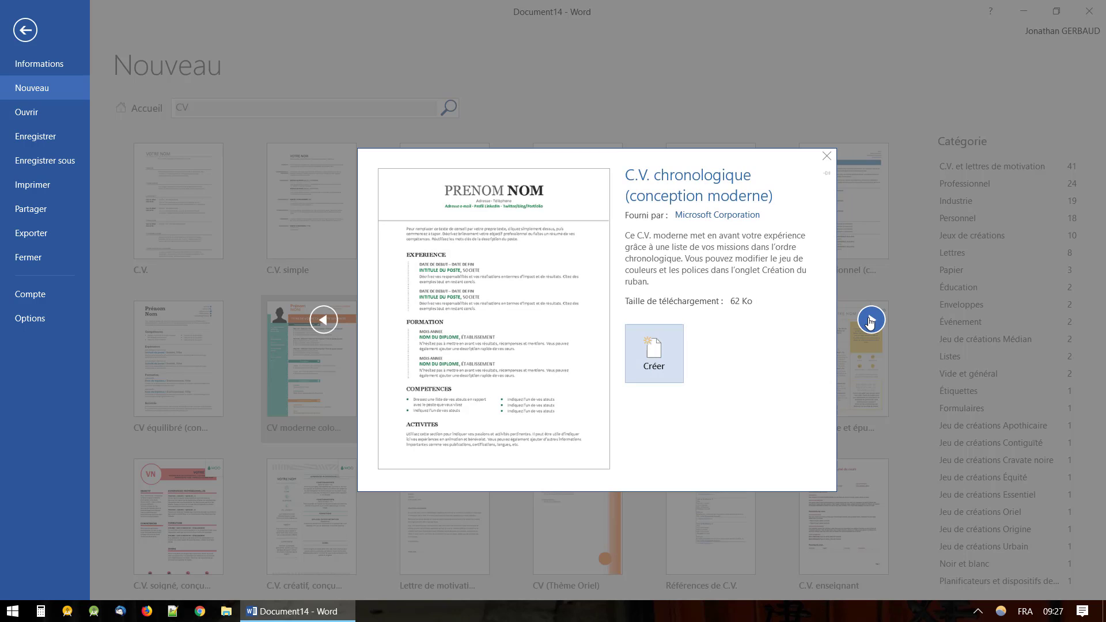
pyautogui.click(870, 321)
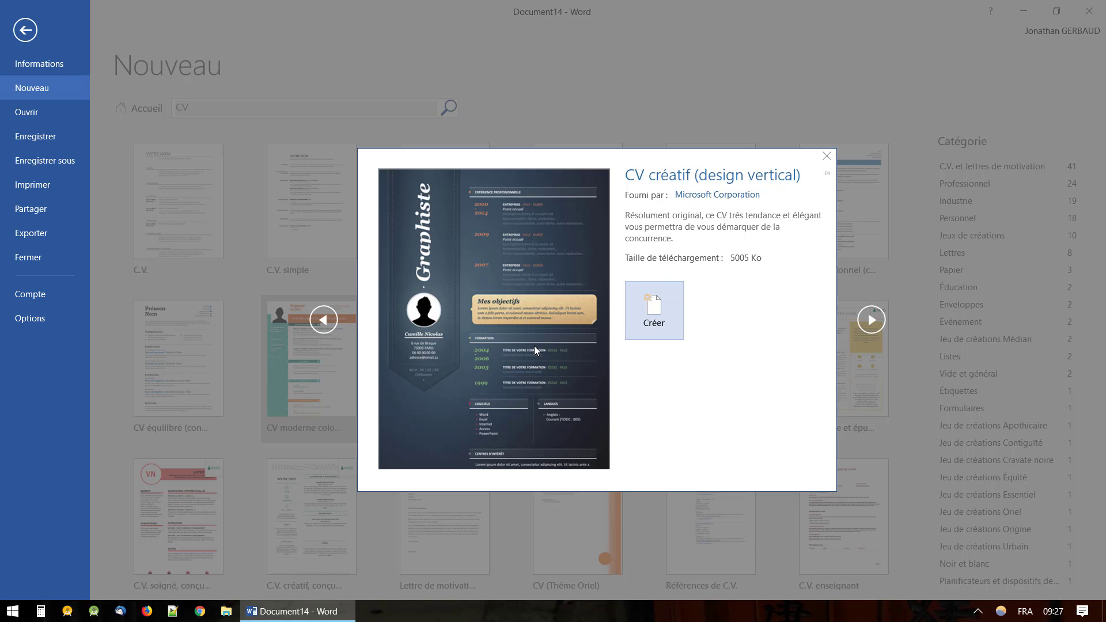
pyautogui.click(616, 96)
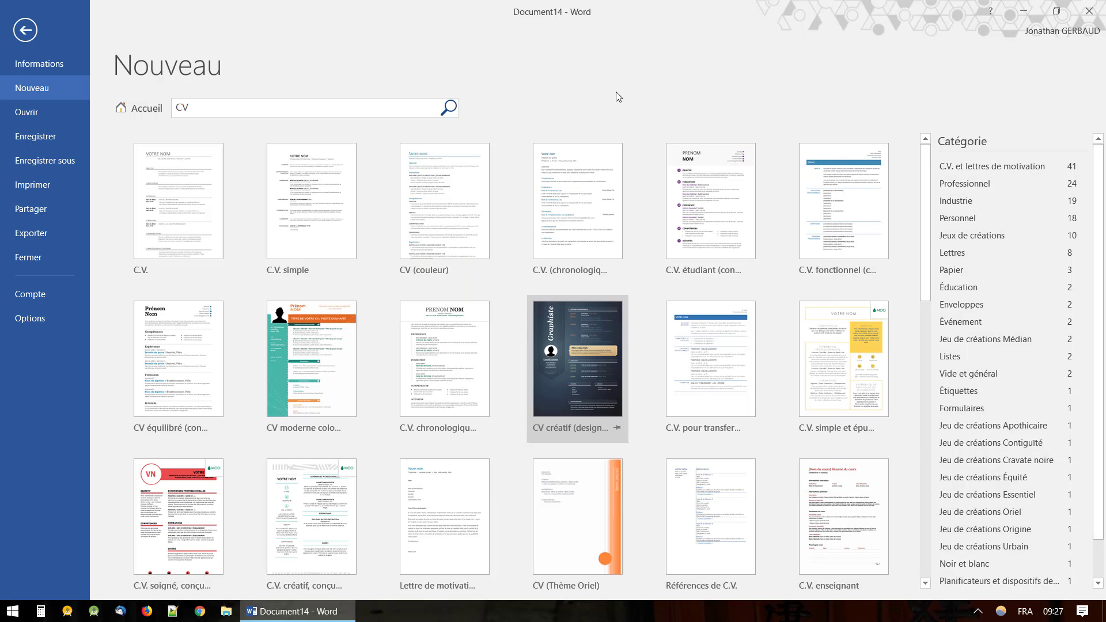
pyautogui.click(302, 376)
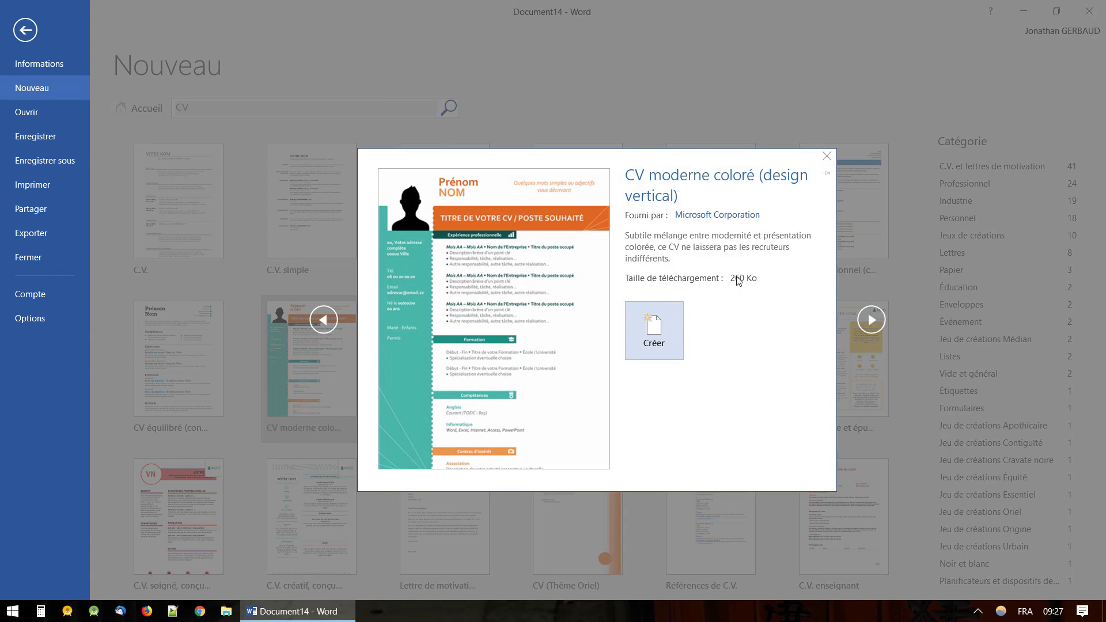
# Create a document from the CV moderne coloré template and replace Prénom with the first name.
pyautogui.click(654, 327)
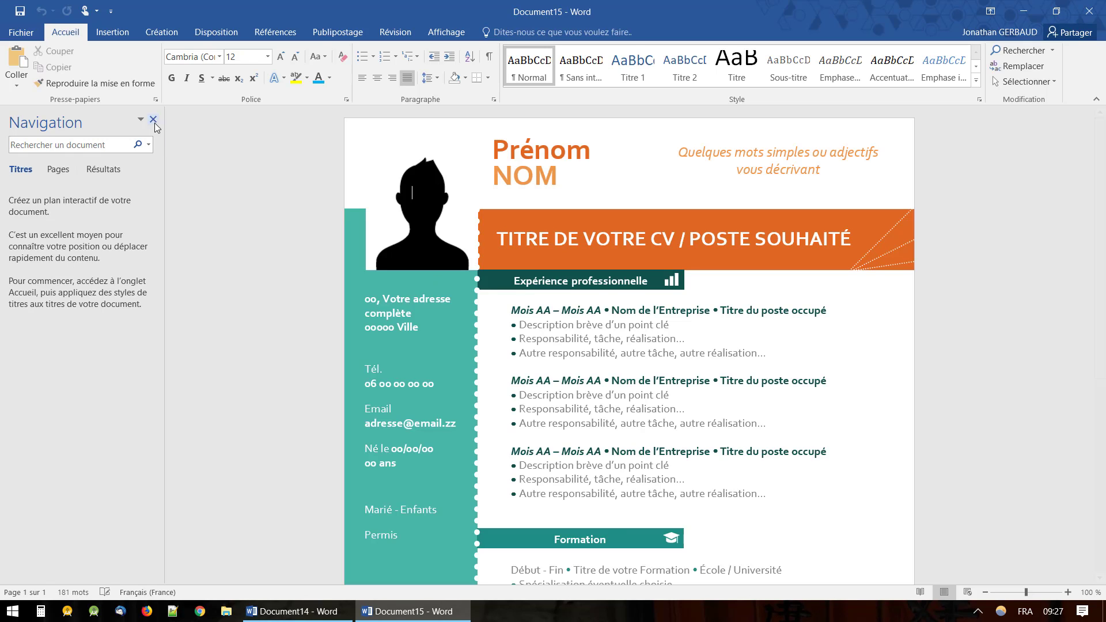
pyautogui.click(153, 119)
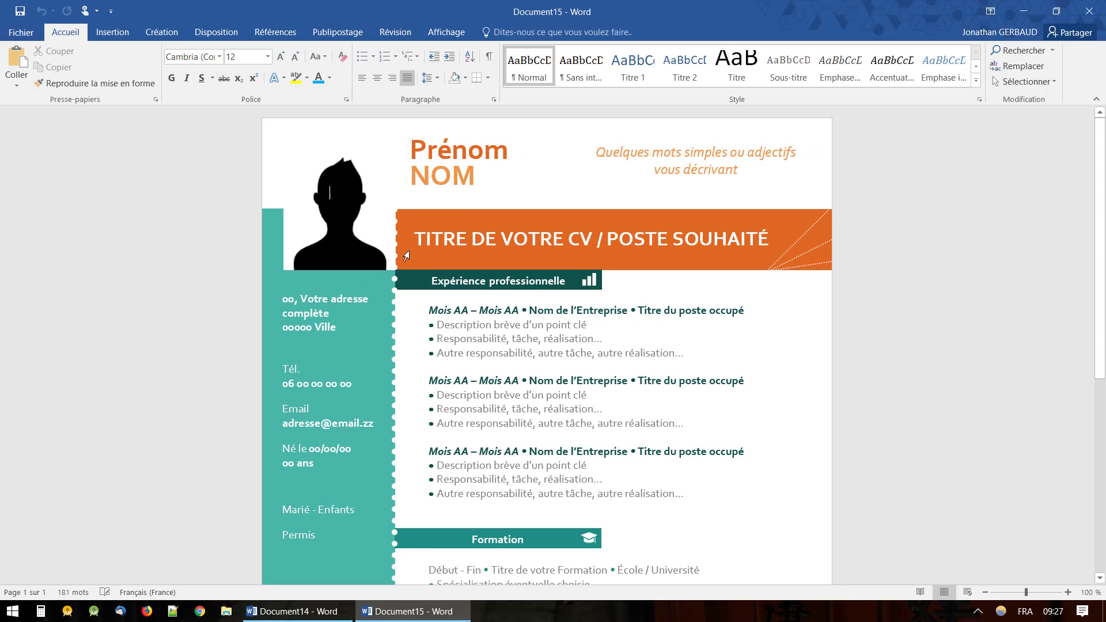
pyautogui.click(474, 158)
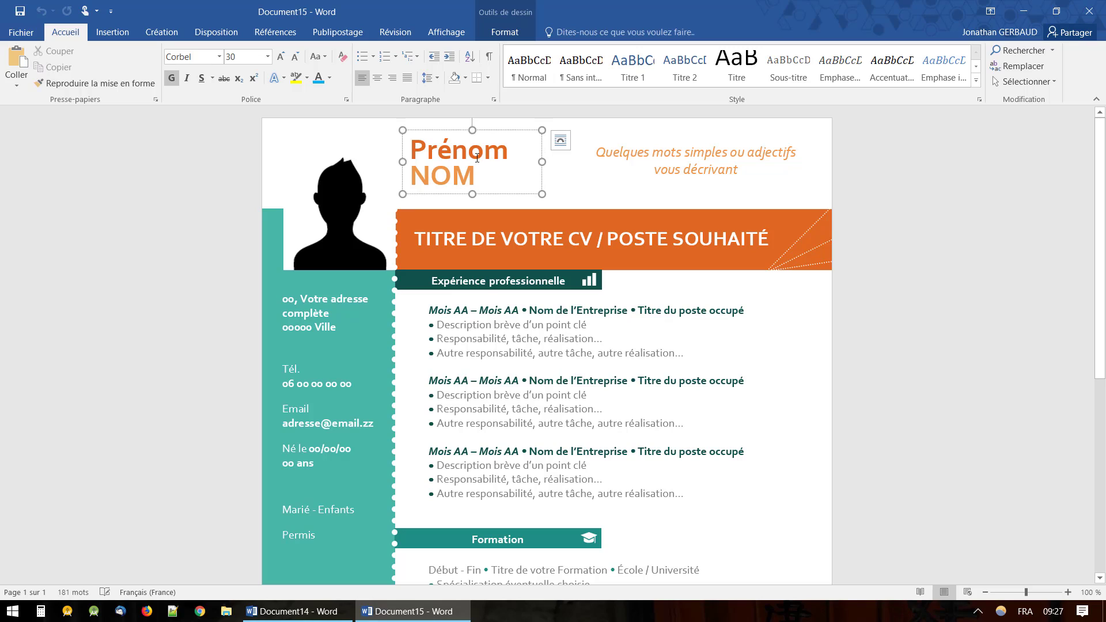
pyautogui.doubleClick(478, 150)
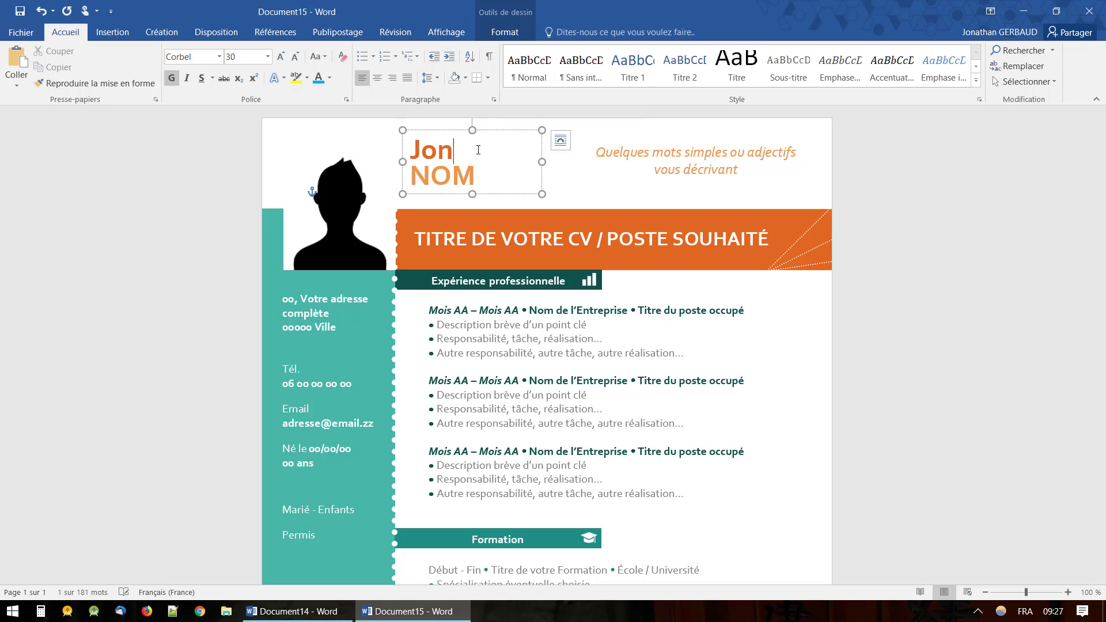
# Replace the NOM placeholder with the person's surname in capital letters.
pyautogui.press('Down')
pyautogui.hotkey('shift', 'Left')
pyautogui.hotkey('shift', 'Left')
pyautogui.hotkey('shift', 'Left')
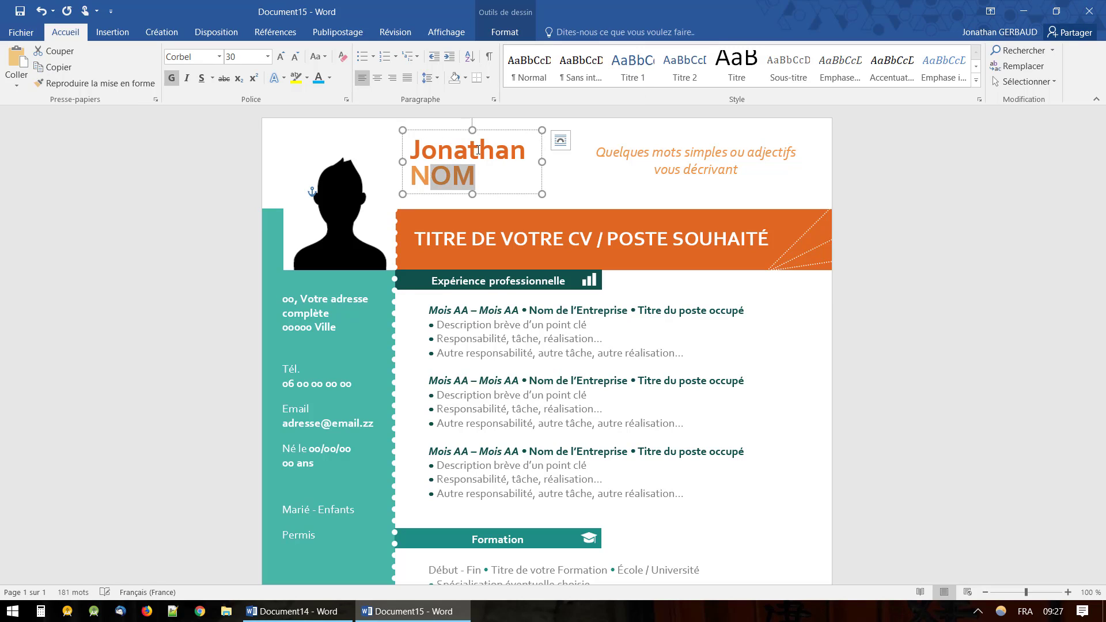
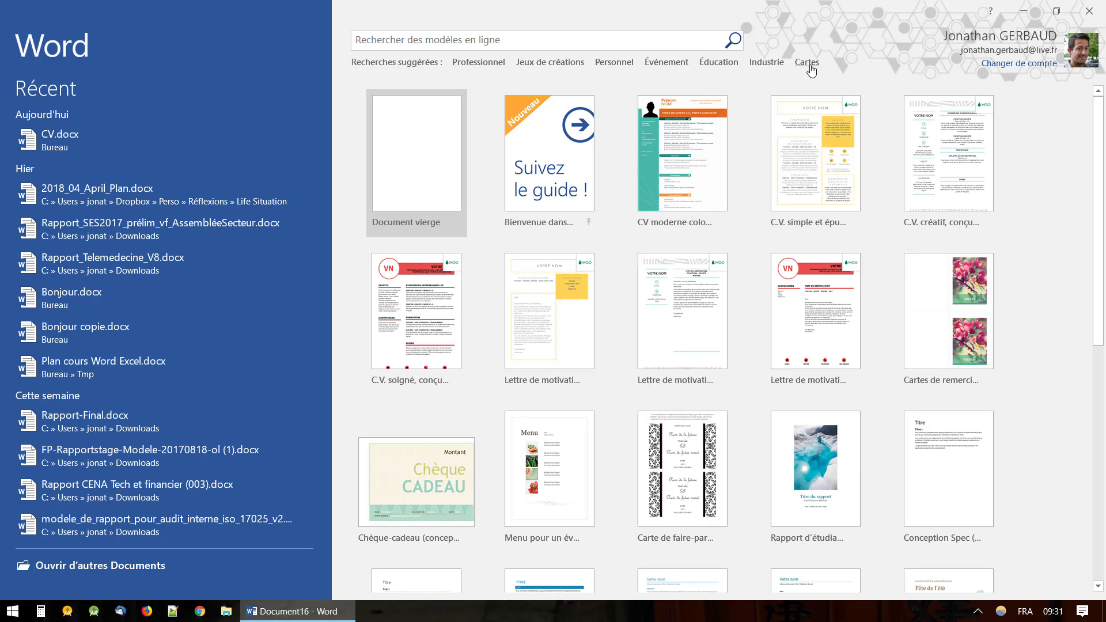
# Run the suggested 'Cartes' template search from Word's start screen.
pyautogui.click(807, 62)
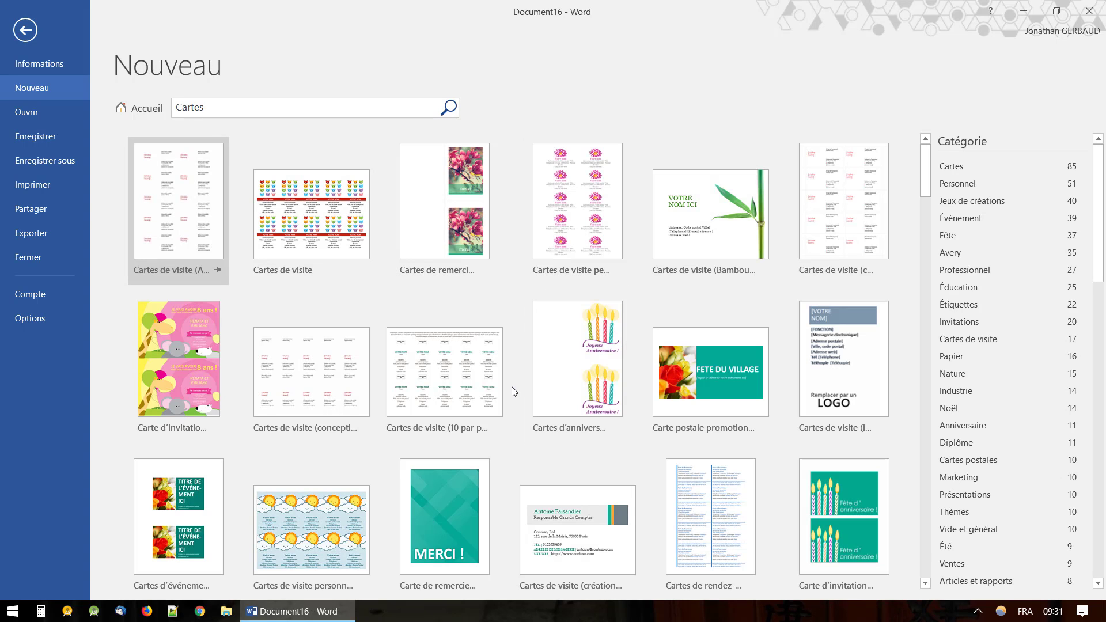
# Browse the Cartes results and create a document from 'Carte d'invitation à un anniversaire'.
pyautogui.scroll(-6, 514, 392)
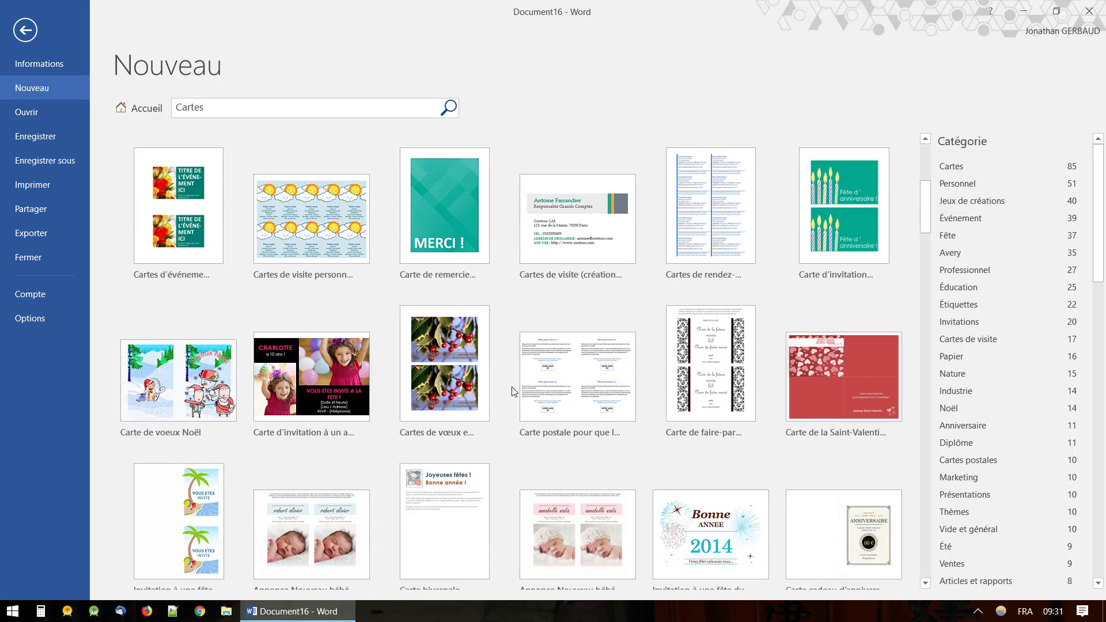
pyautogui.scroll(1, 515, 385)
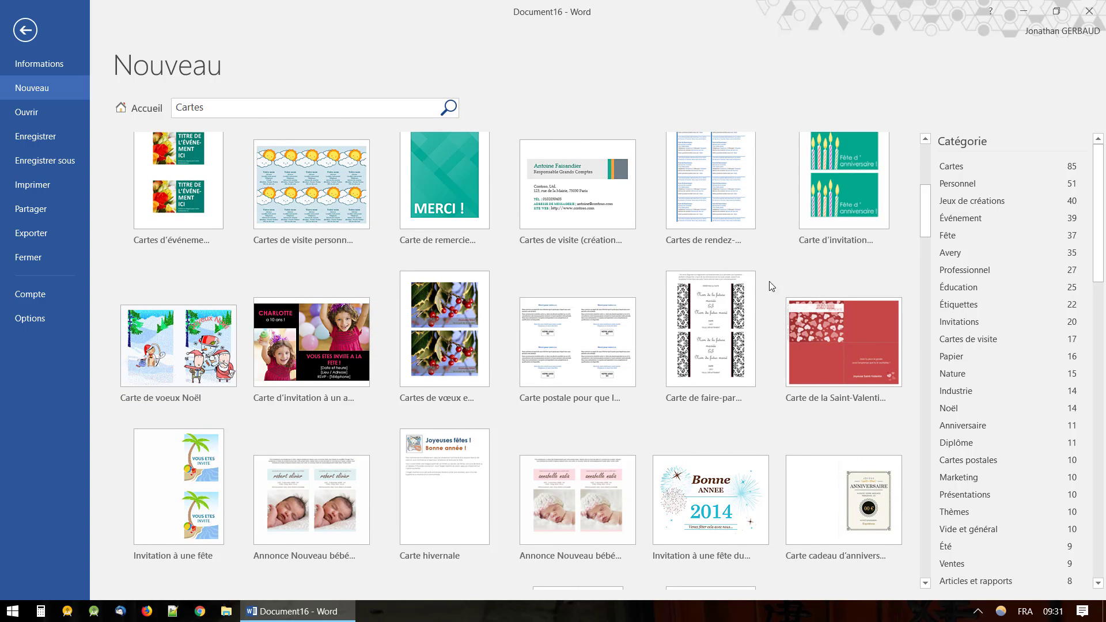
pyautogui.scroll(2, 818, 225)
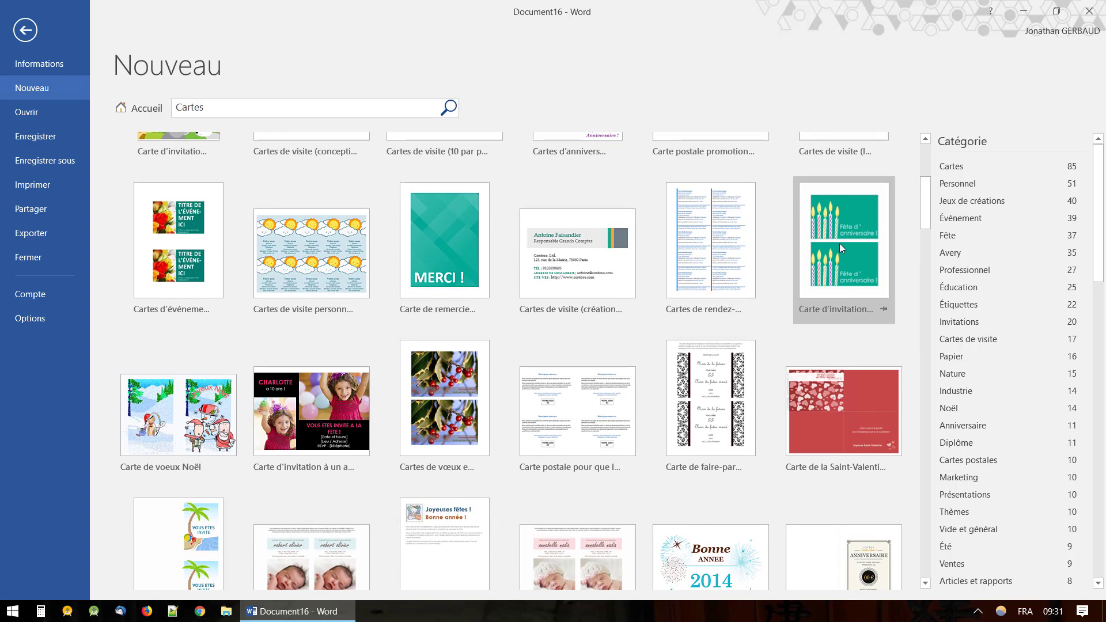
pyautogui.click(837, 244)
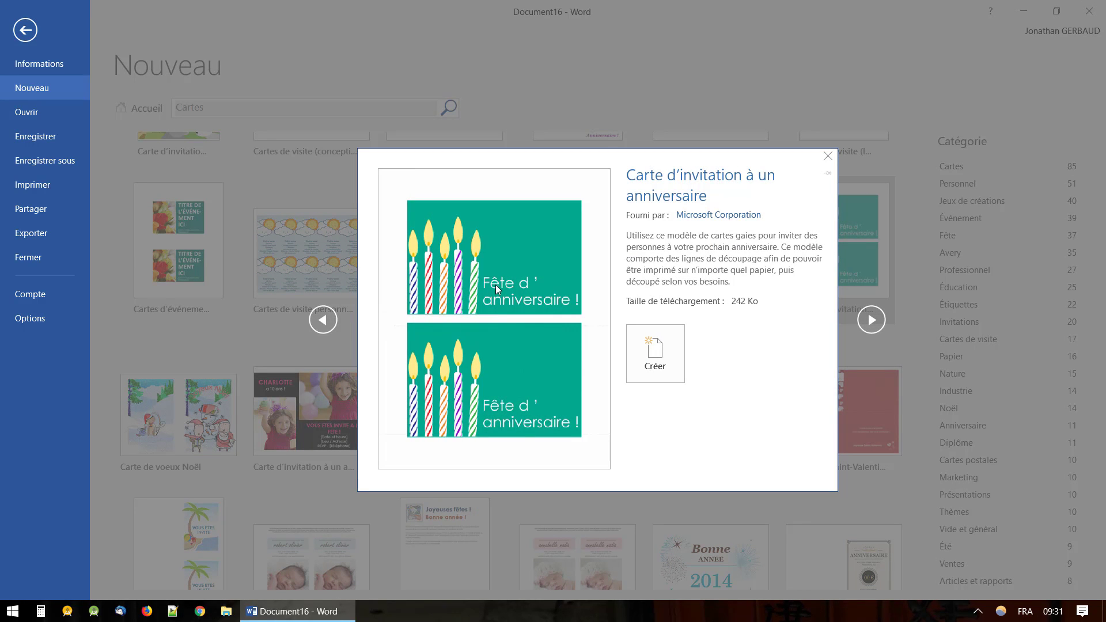
pyautogui.click(655, 348)
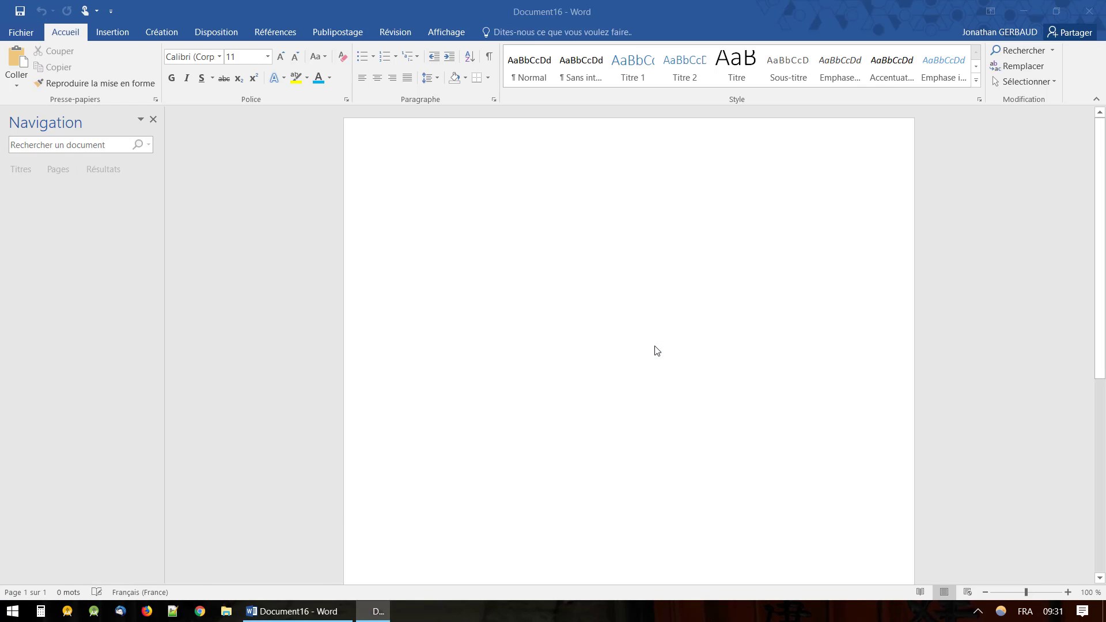
# Replace the card title with "C'est l'anniversaire de" plus the guest's name, then add "RDV le 19/04".
pyautogui.scroll(-2, 654, 345)
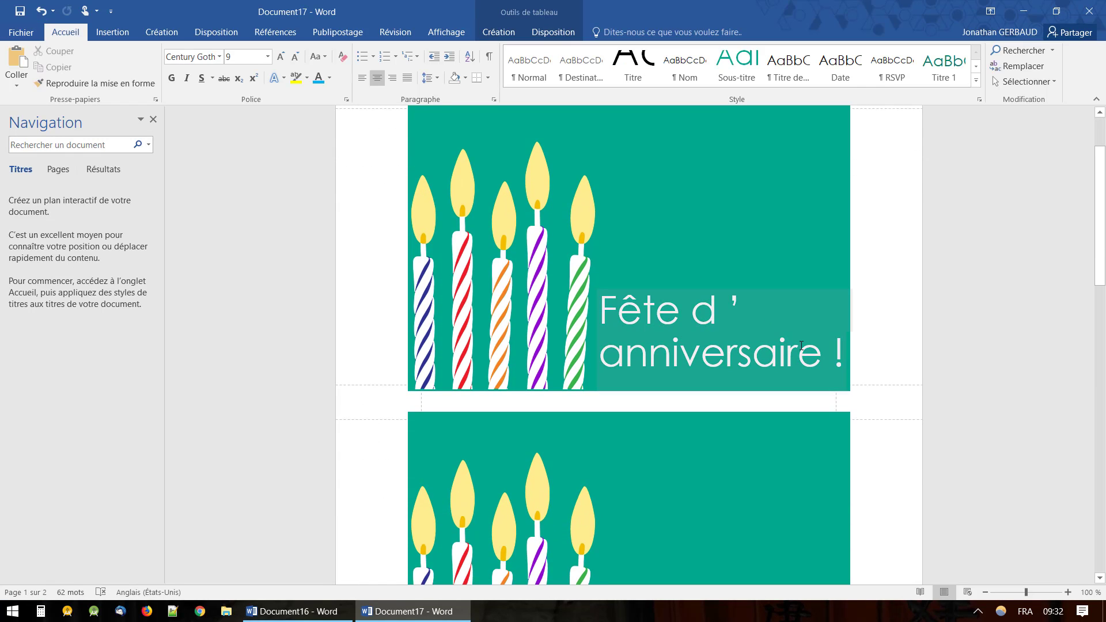
pyautogui.click(843, 351)
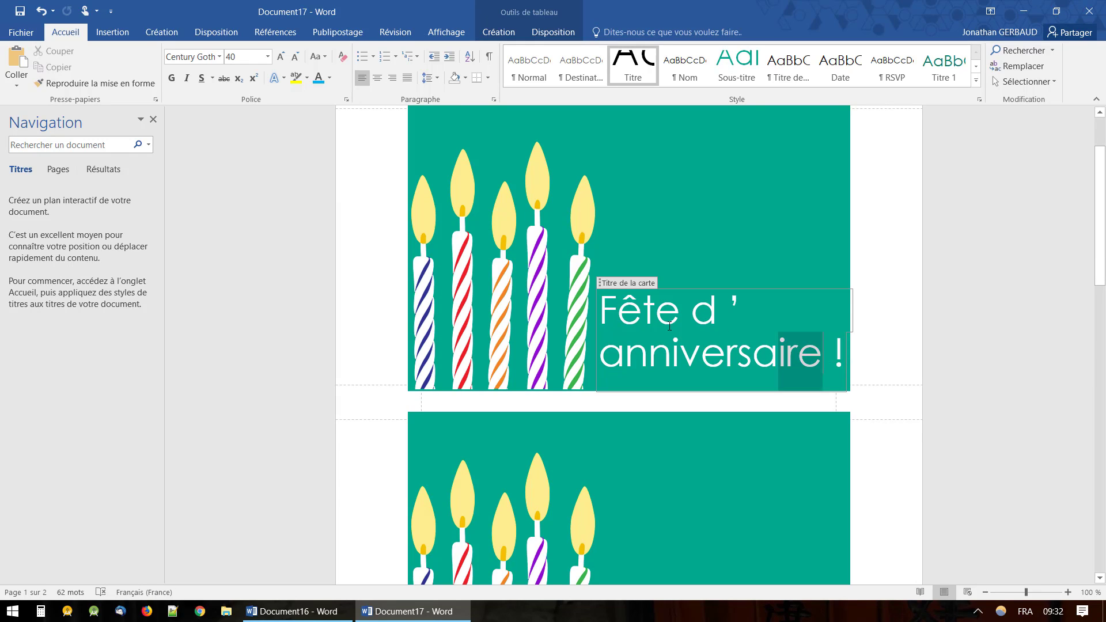
pyautogui.moveTo(697, 328); pyautogui.dragTo(634, 316)
pyautogui.write("C'e")
pyautogui.write("st l'annivr")
pyautogui.write('s')
pyautogui.press('BackSpace')
pyautogui.press('BackSpace')
pyautogui.write('ersaire de Marie')
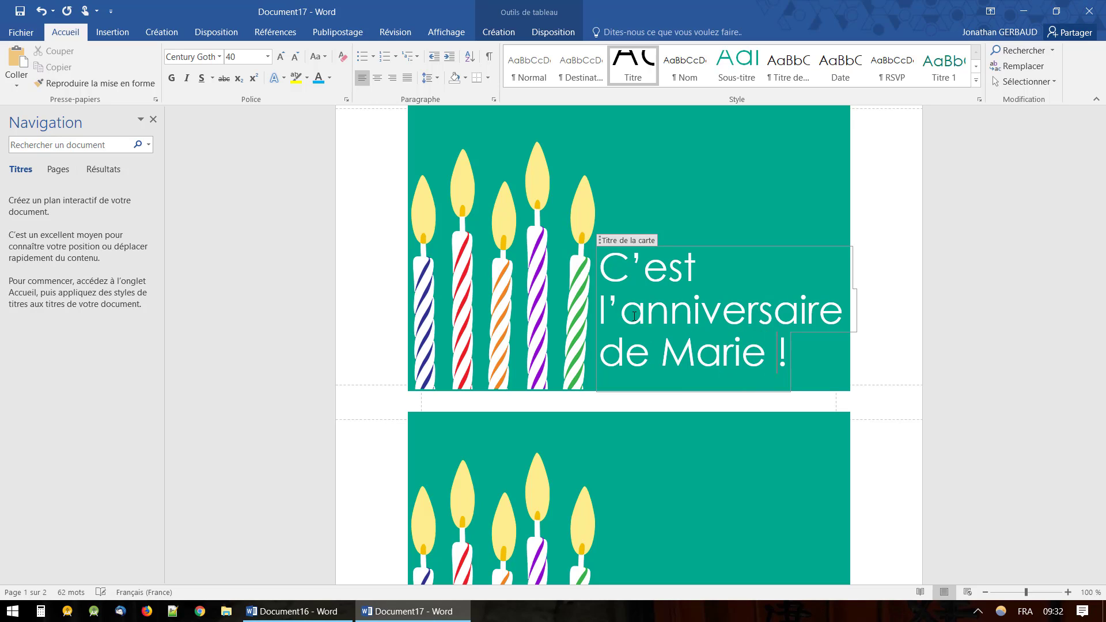
pyautogui.press('Return')
pyautogui.press('Return')
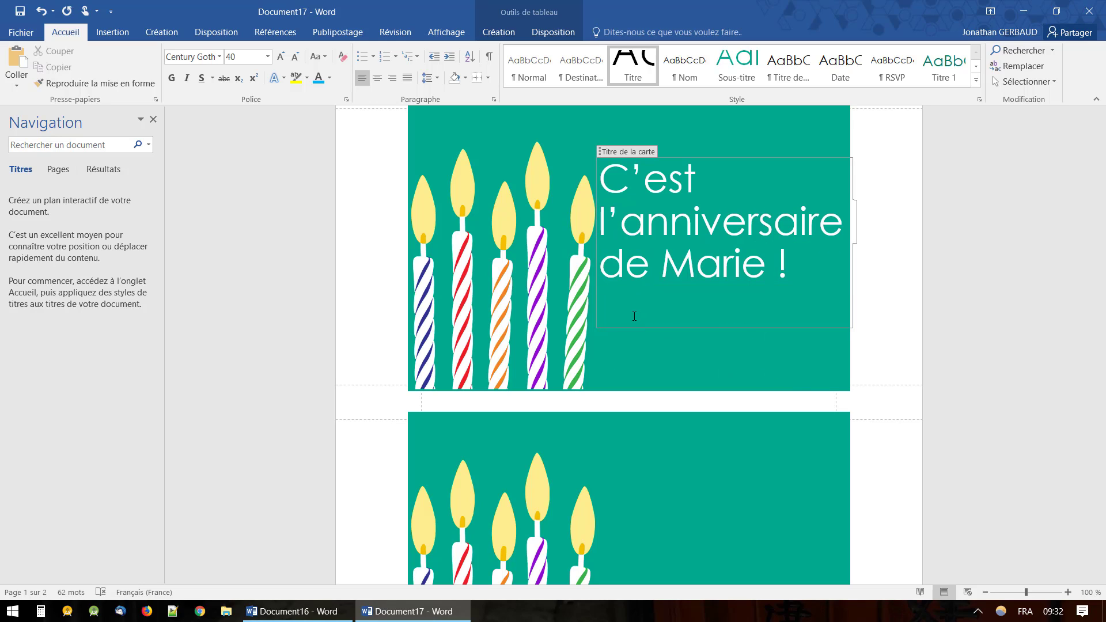
pyautogui.write('RDV le 19/04')
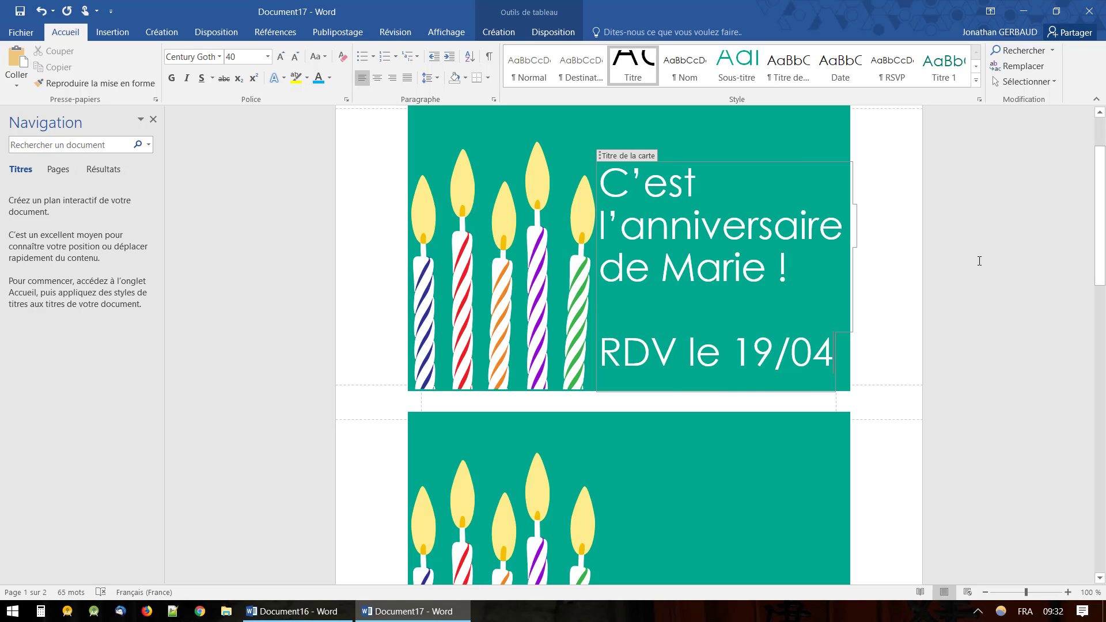
# Select the title text across both birthday cards.
pyautogui.click(979, 261)
pyautogui.moveTo(883, 221); pyautogui.dragTo(669, 194)
pyautogui.scroll(-3, 706, 384)
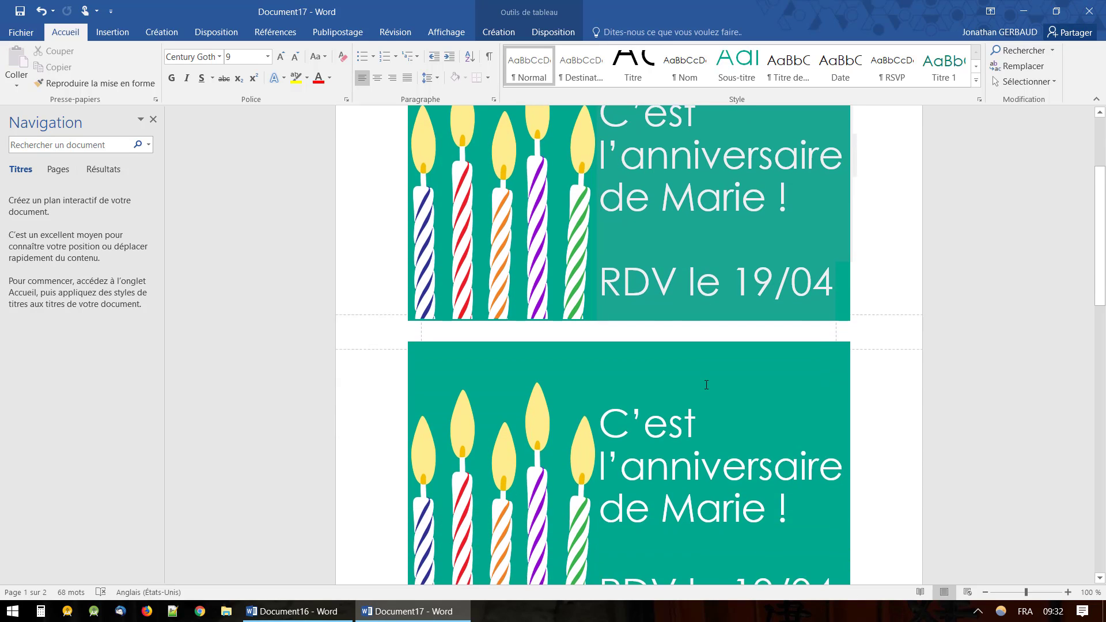
pyautogui.moveTo(717, 339); pyautogui.dragTo(628, 323)
pyautogui.scroll(-6, 628, 418)
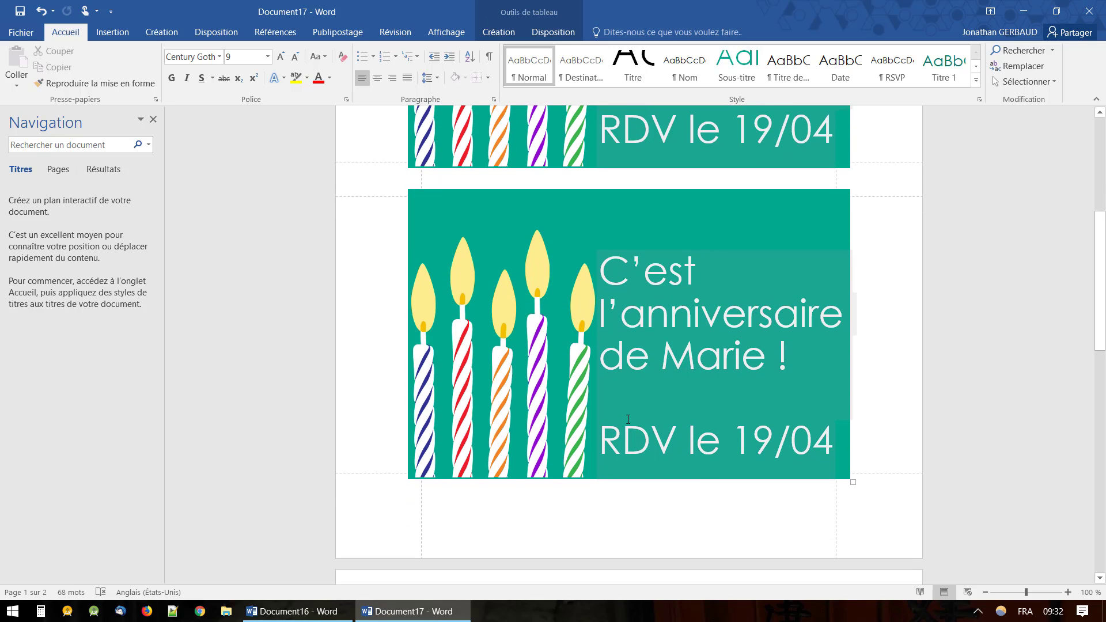
# Scroll through both cards and the invitation's mailing side to review the text.
pyautogui.scroll(-2, 627, 419)
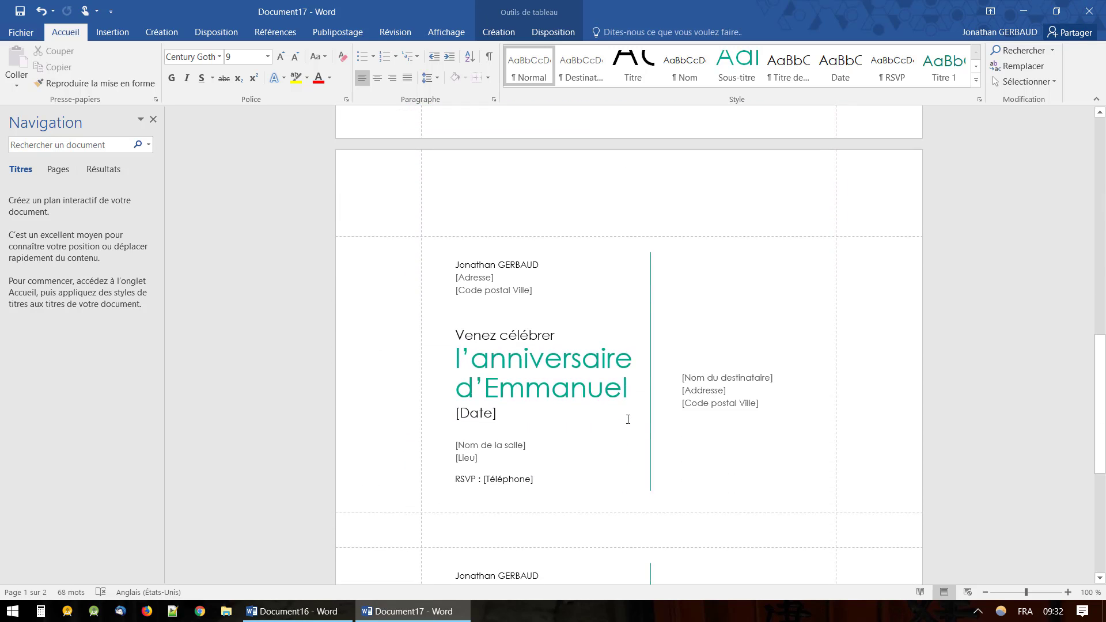
pyautogui.scroll(10, 627, 419)
pyautogui.scroll(2, 628, 418)
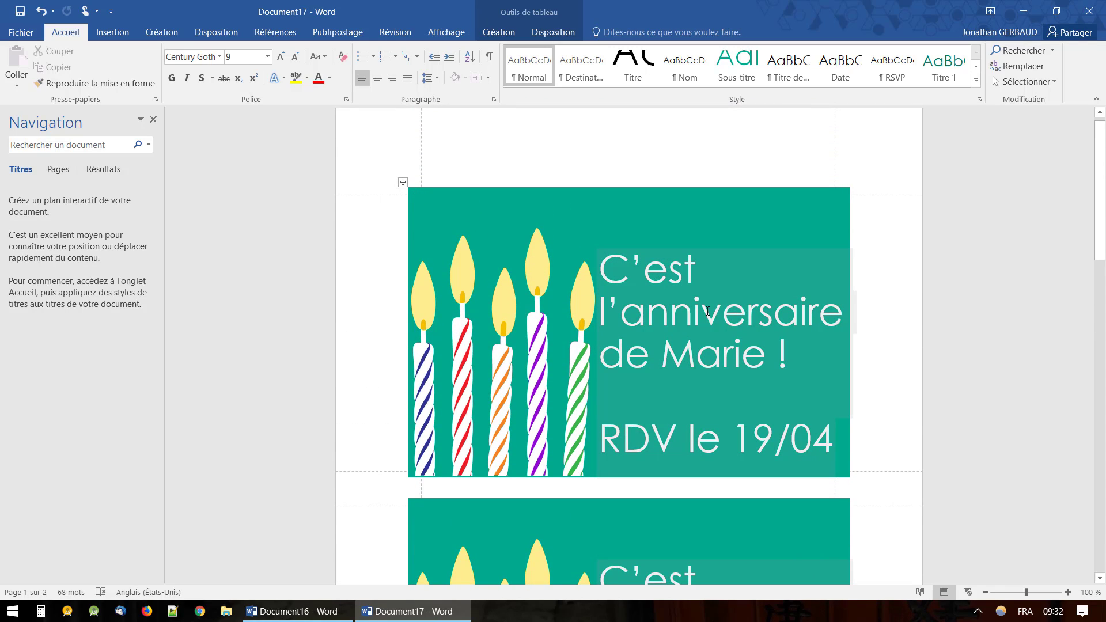
pyautogui.scroll(-10, 650, 368)
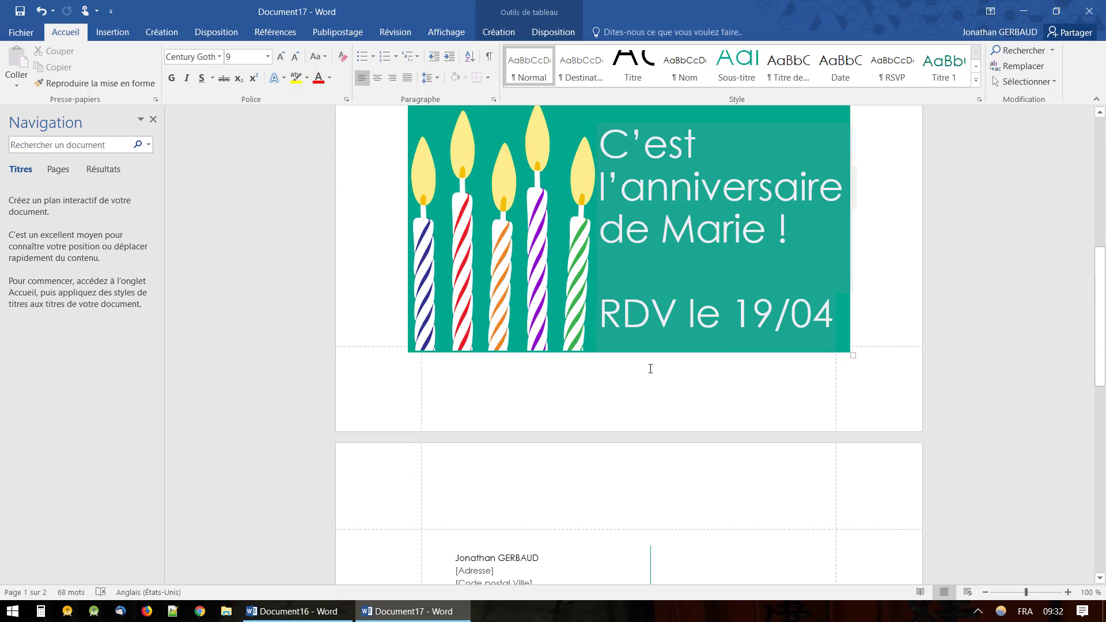
pyautogui.scroll(-2, 649, 368)
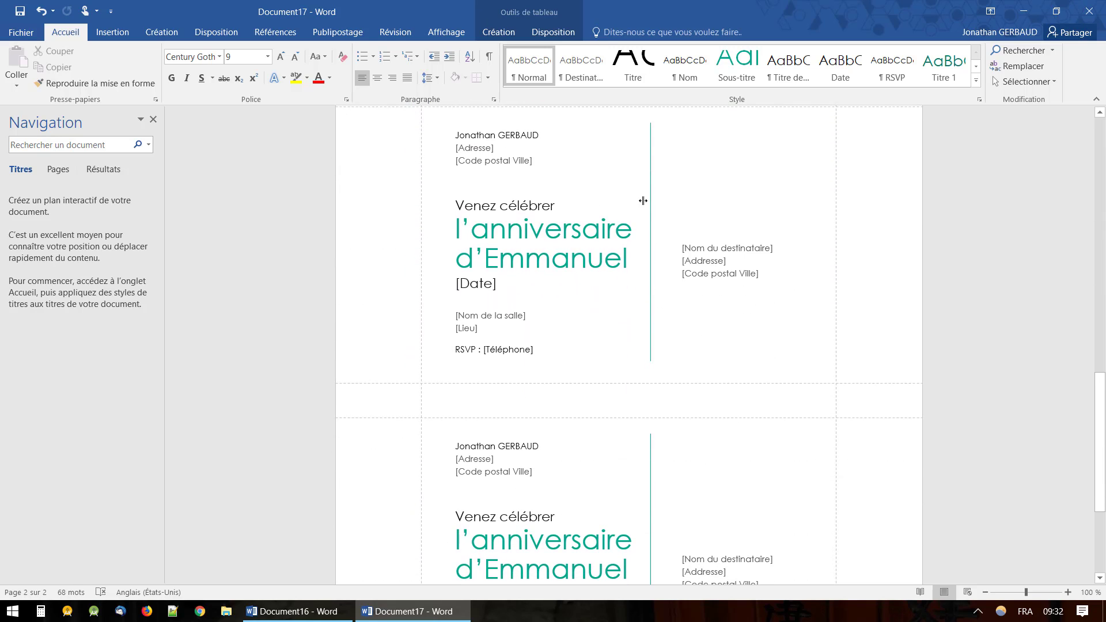
pyautogui.scroll(1, 591, 175)
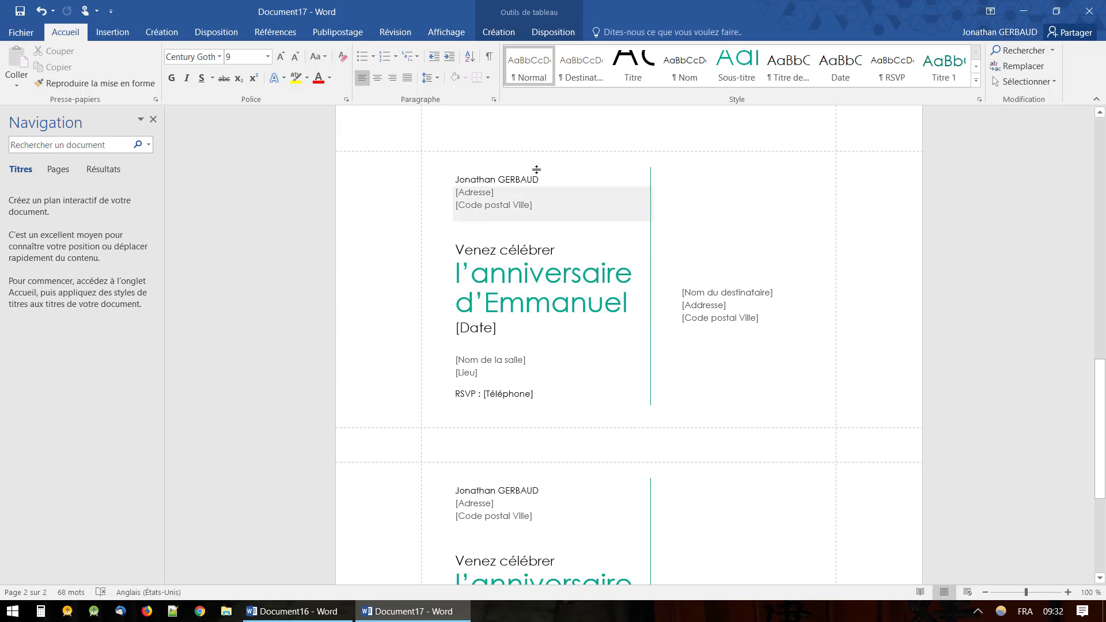
pyautogui.scroll(1, 547, 215)
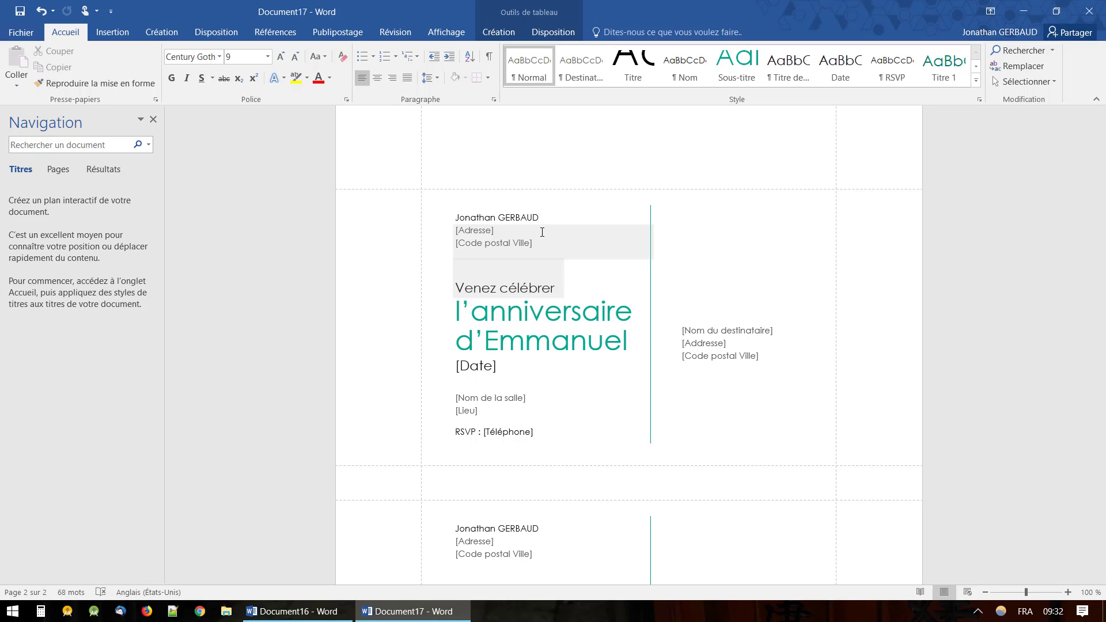
pyautogui.scroll(10, 542, 232)
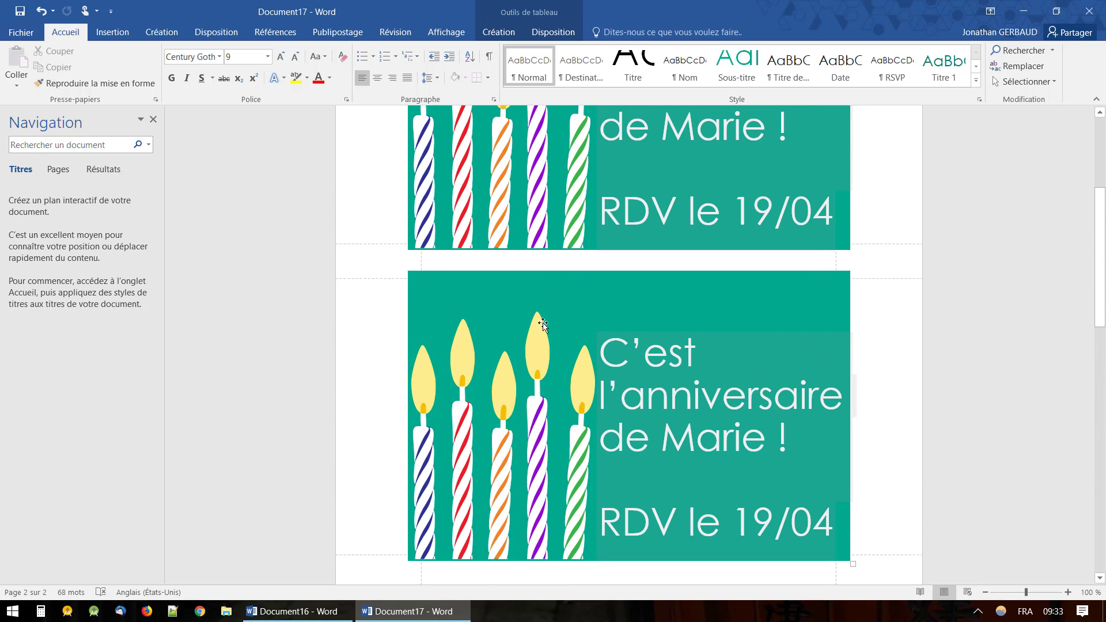
pyautogui.scroll(1, 579, 216)
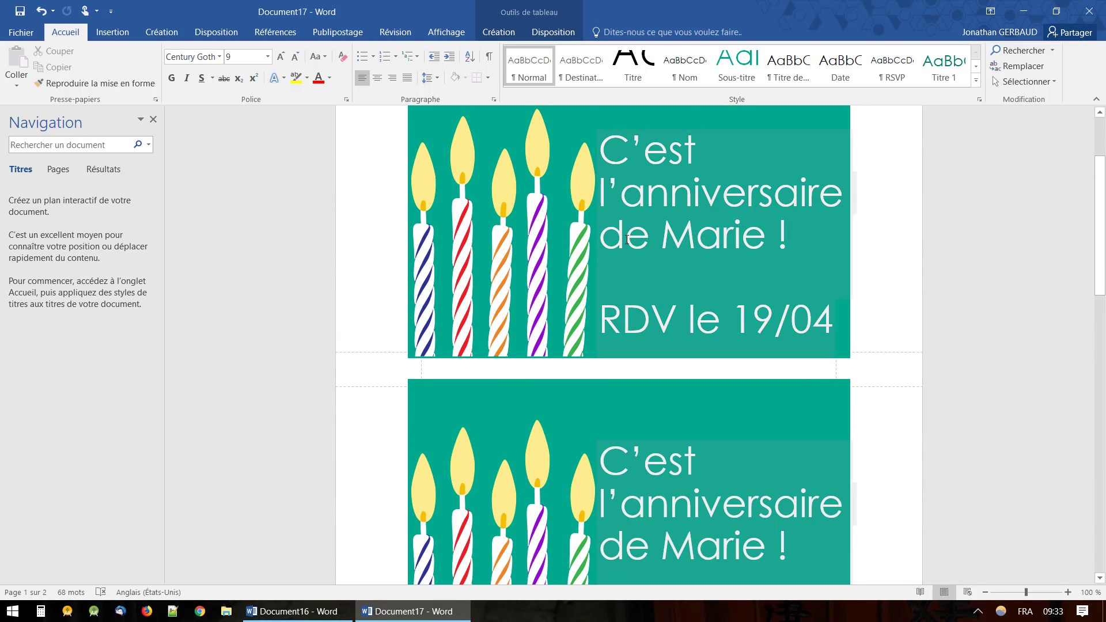
pyautogui.scroll(-1, 627, 239)
pyautogui.scroll(-10, 626, 240)
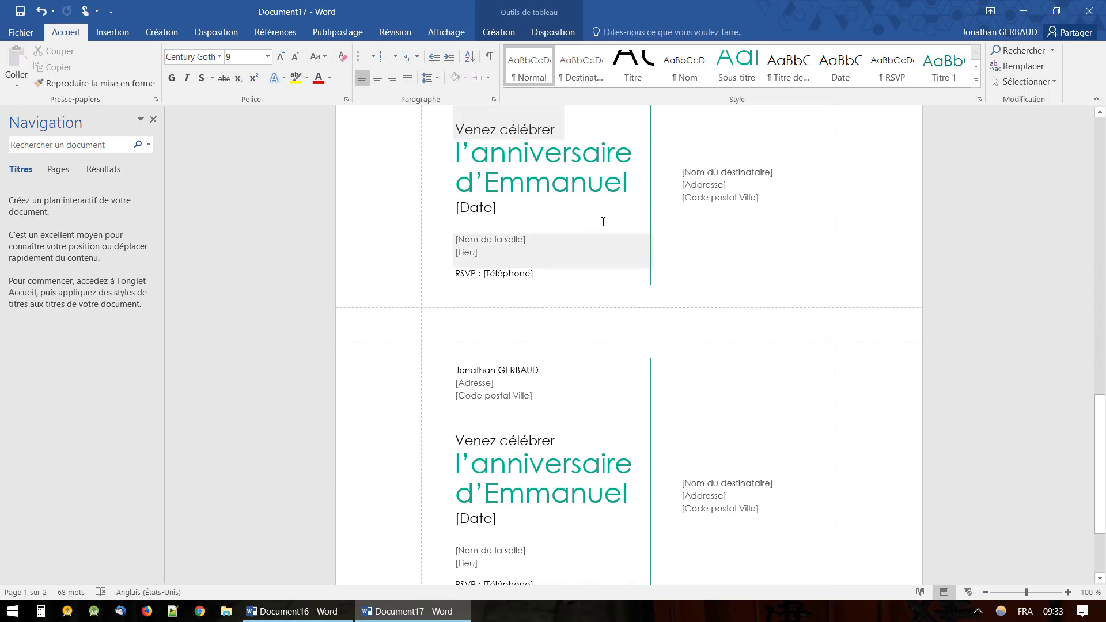
pyautogui.scroll(3, 604, 220)
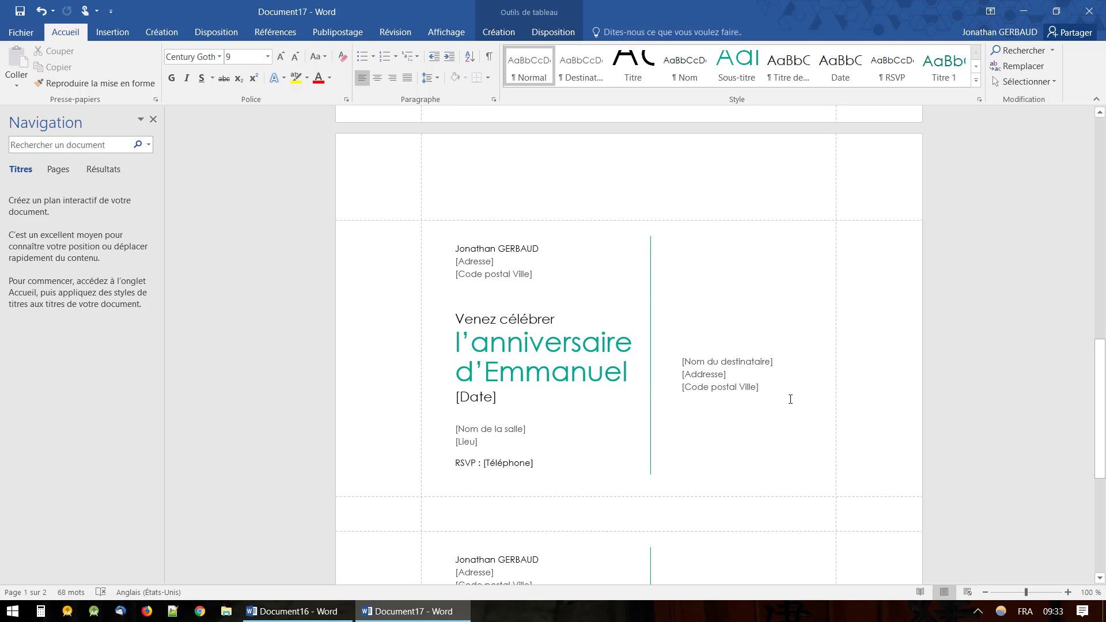
# Close the birthday card without saving, close the blank document, and relaunch Word.
pyautogui.click(1088, 11)
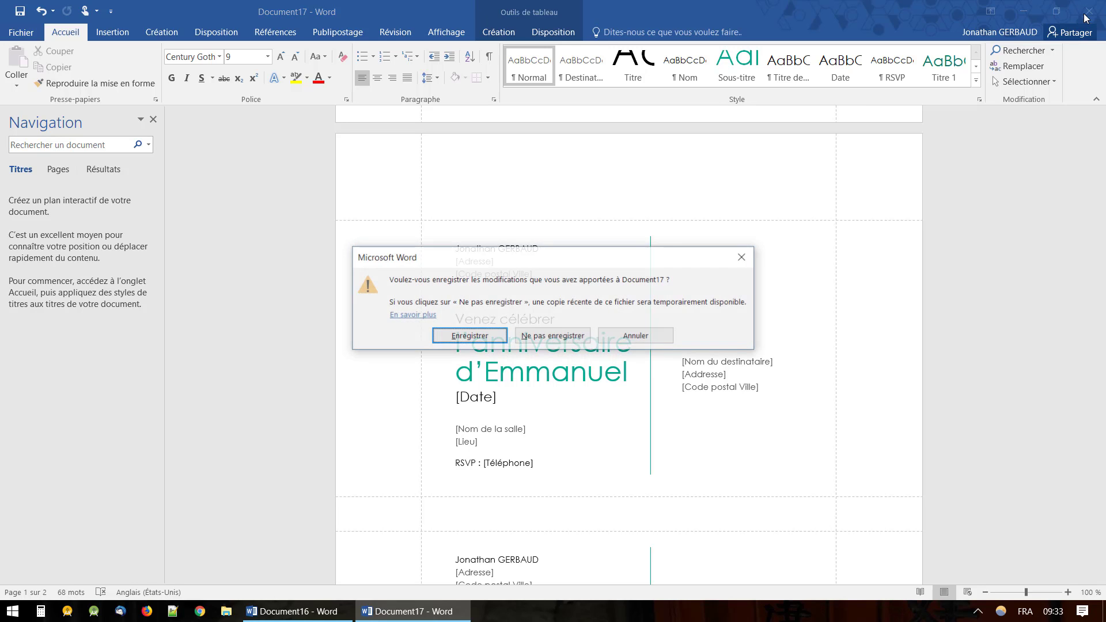
pyautogui.click(570, 334)
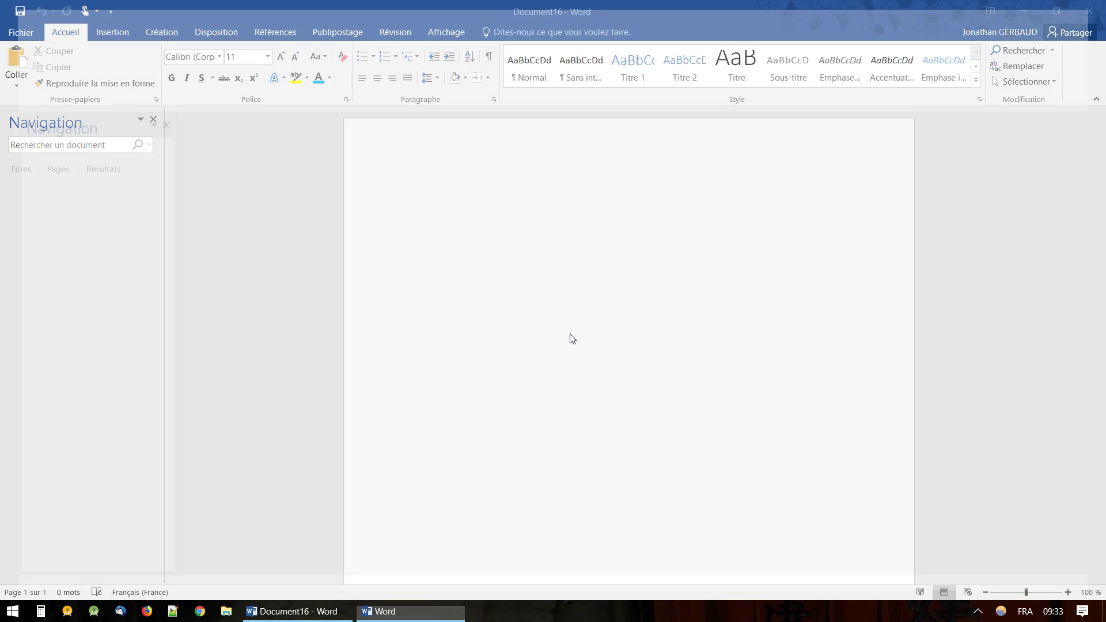
pyautogui.click(1088, 11)
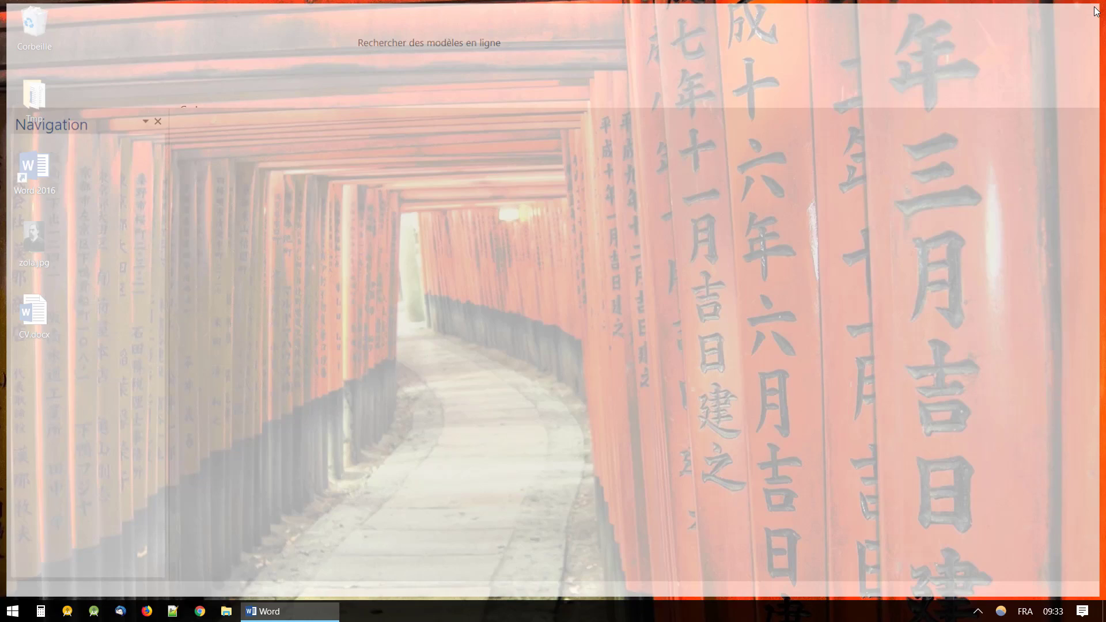
pyautogui.doubleClick(34, 170)
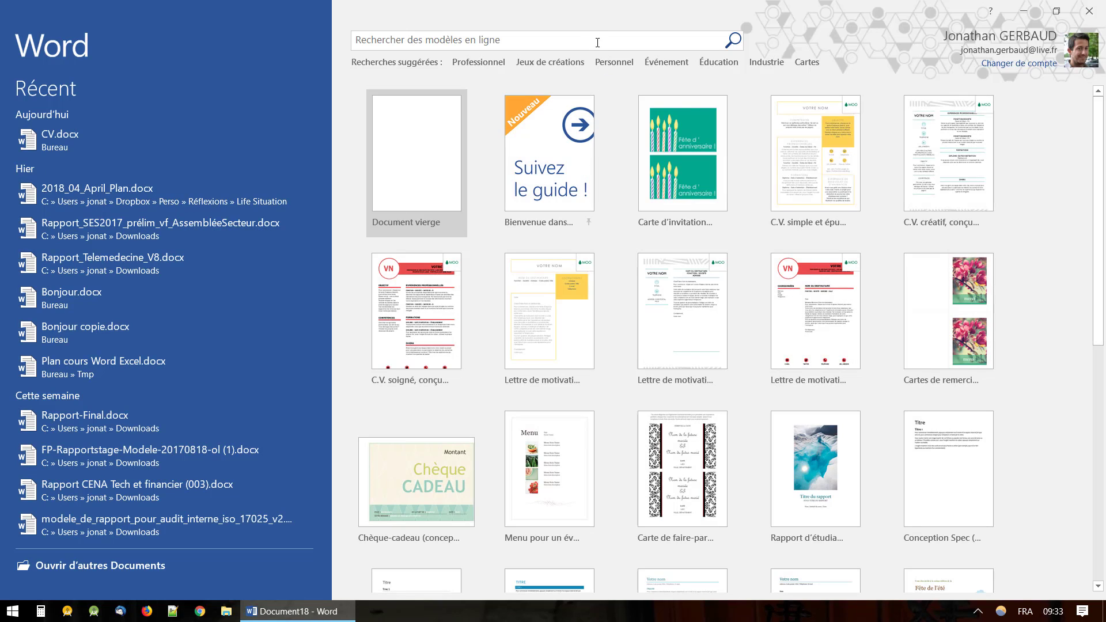
# Search online templates for 'Lettre' and filter to C.V. et lettres de motivation.
pyautogui.click(598, 45)
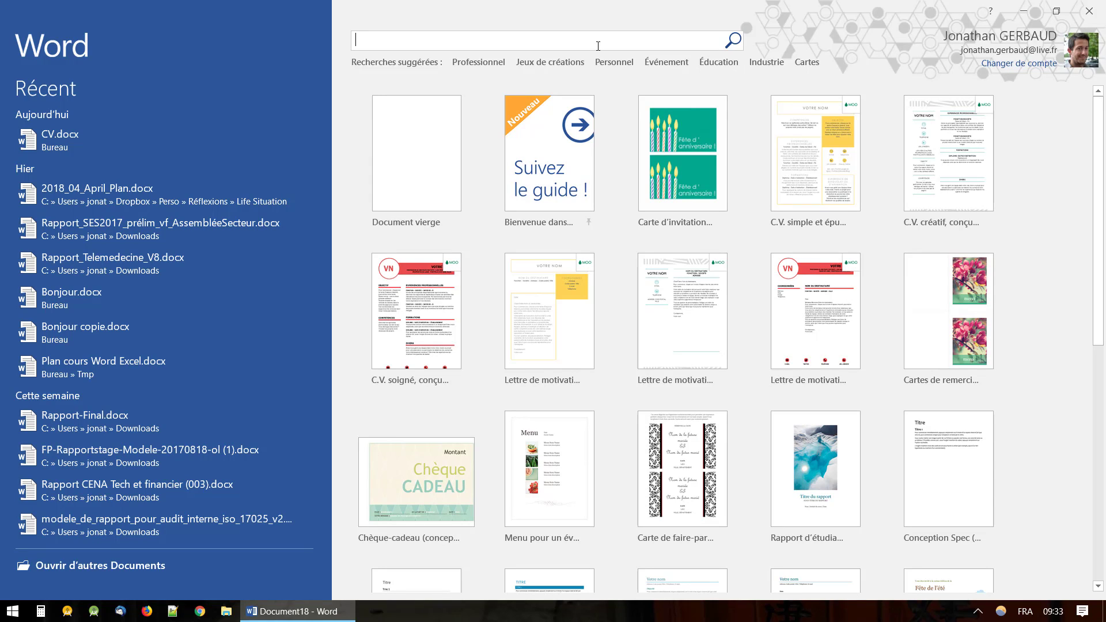
pyautogui.write('Lettre')
pyautogui.press('Return')
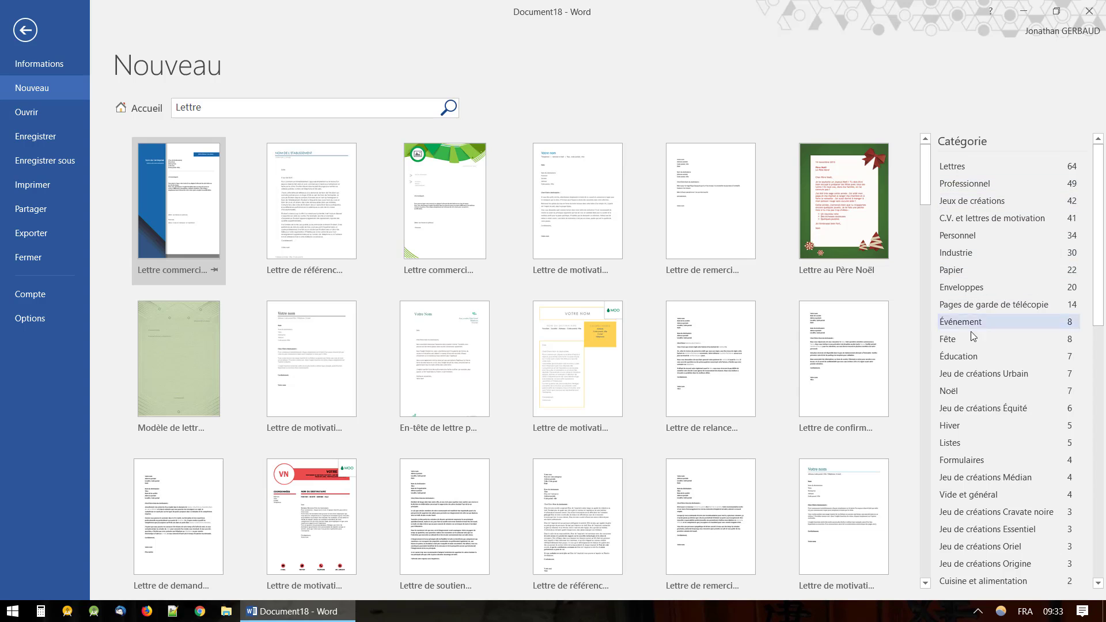
pyautogui.scroll(-3, 984, 329)
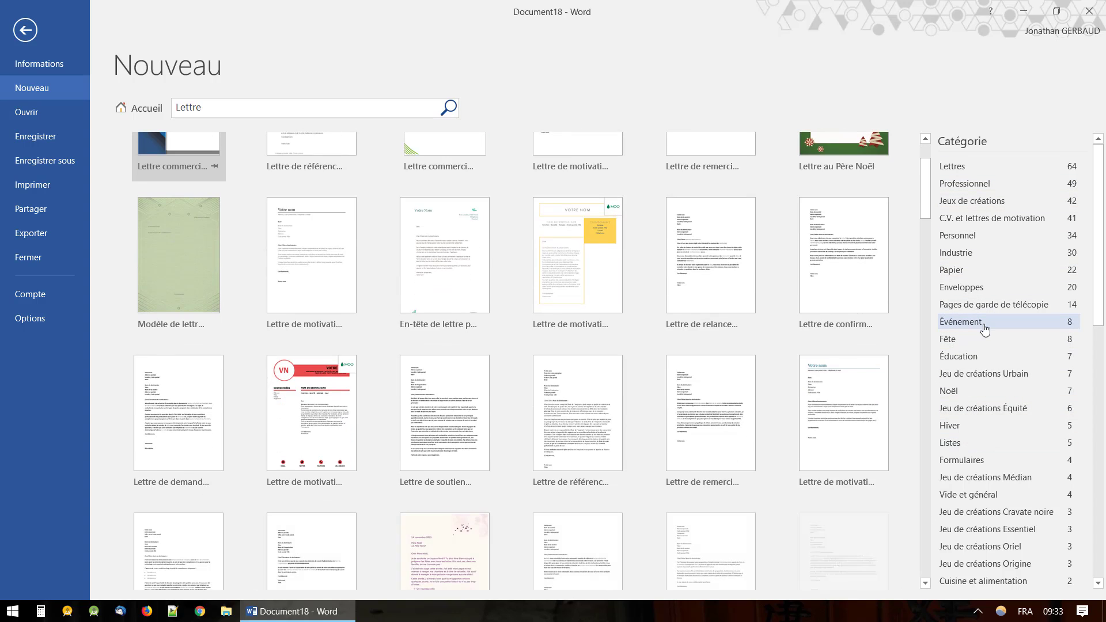
pyautogui.scroll(3, 1019, 391)
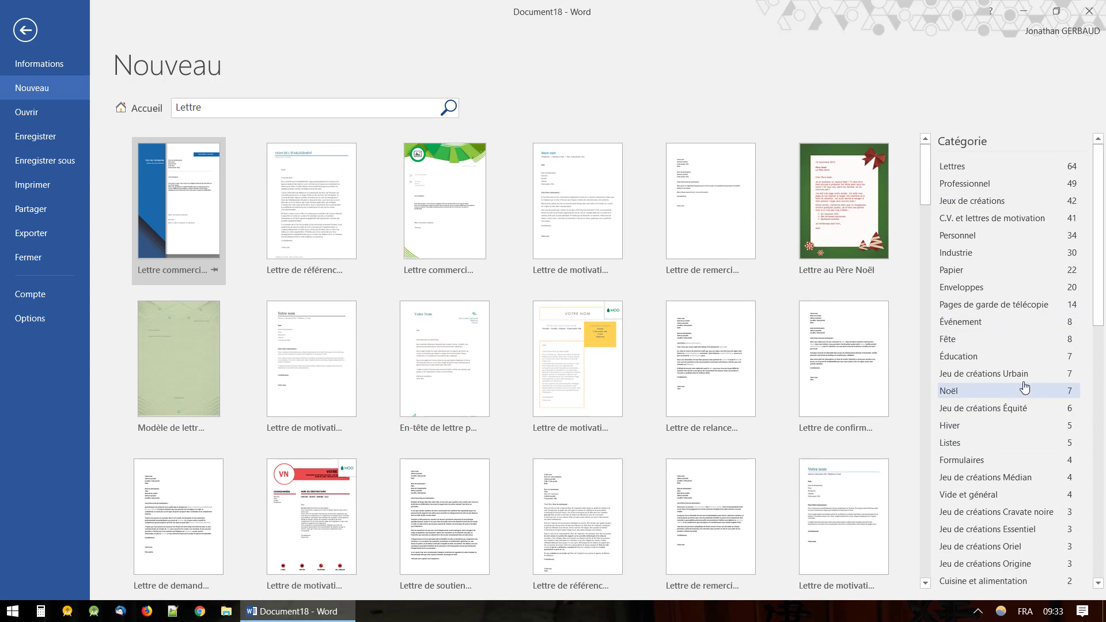
pyautogui.click(1008, 227)
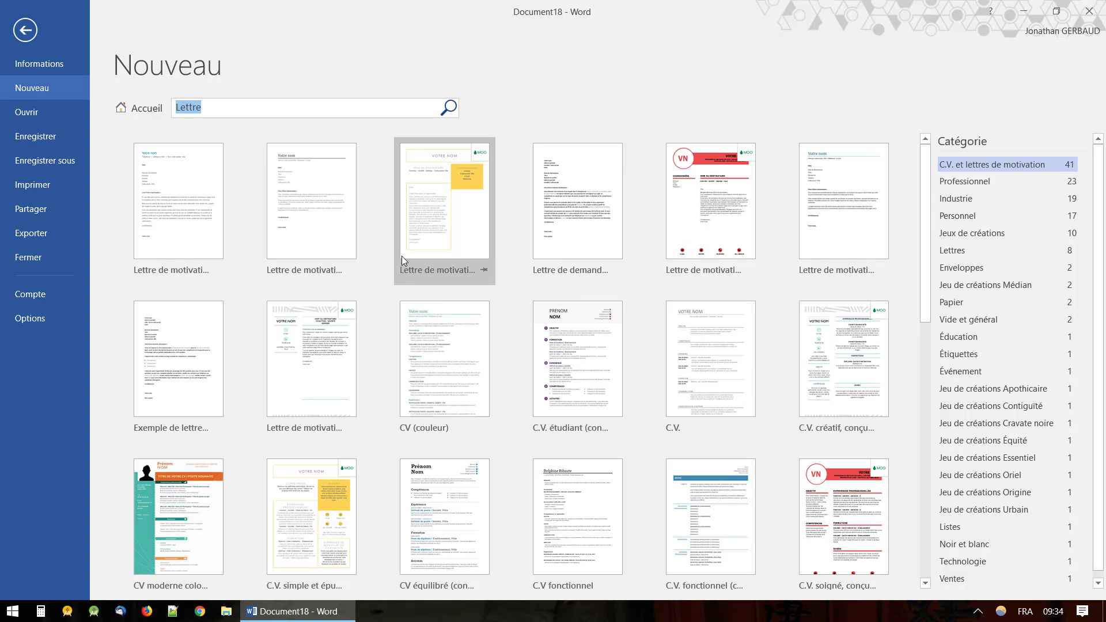
# Refine the search to 'Lettre de motivation' and create the Trait bleu letter with prétentions.
pyautogui.click(351, 108)
pyautogui.write('de motivation')
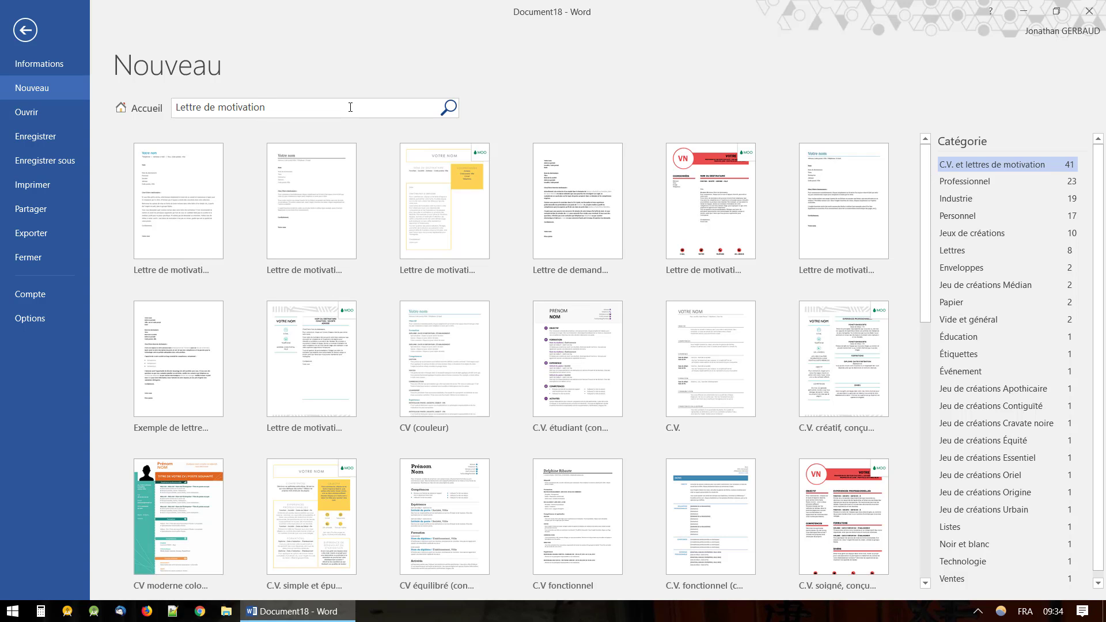
pyautogui.press('Return')
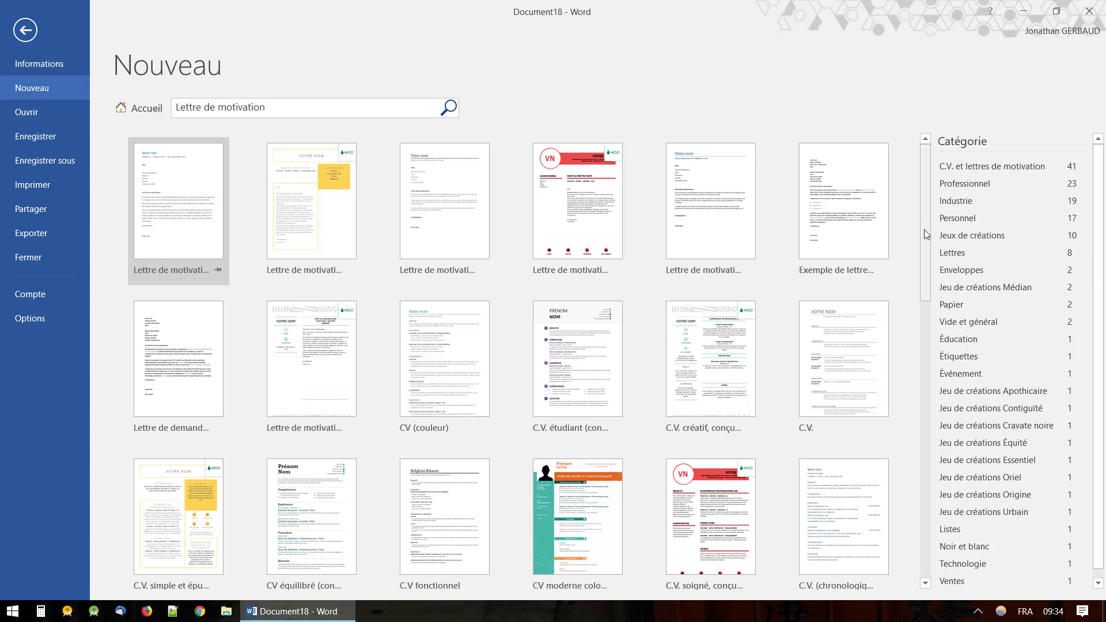
pyautogui.moveTo(926, 233); pyautogui.dragTo(944, 446)
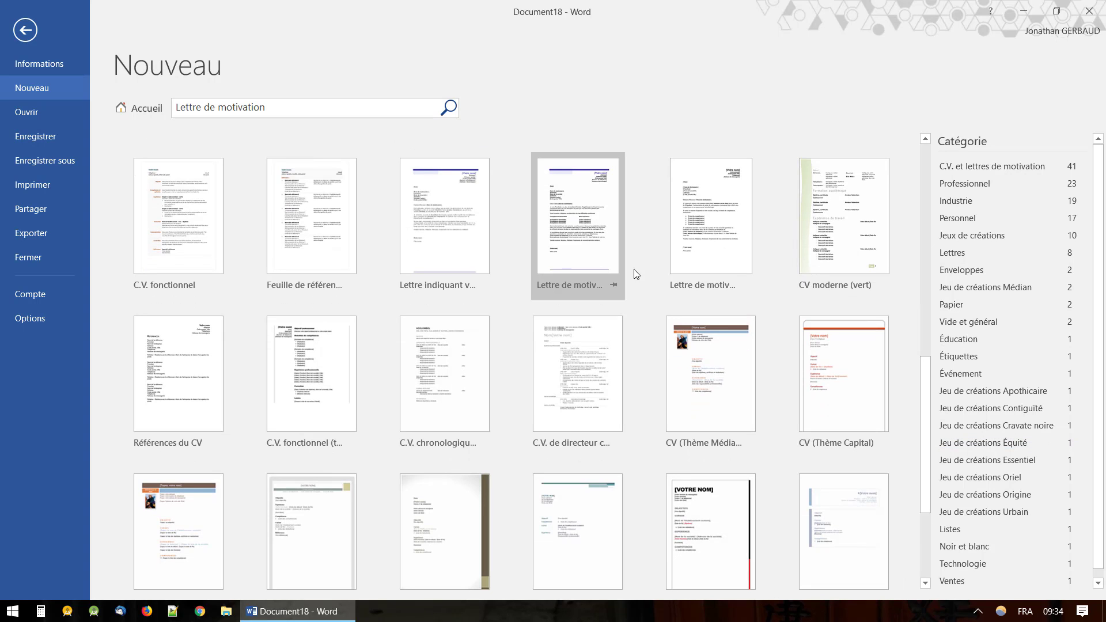
pyautogui.click(565, 226)
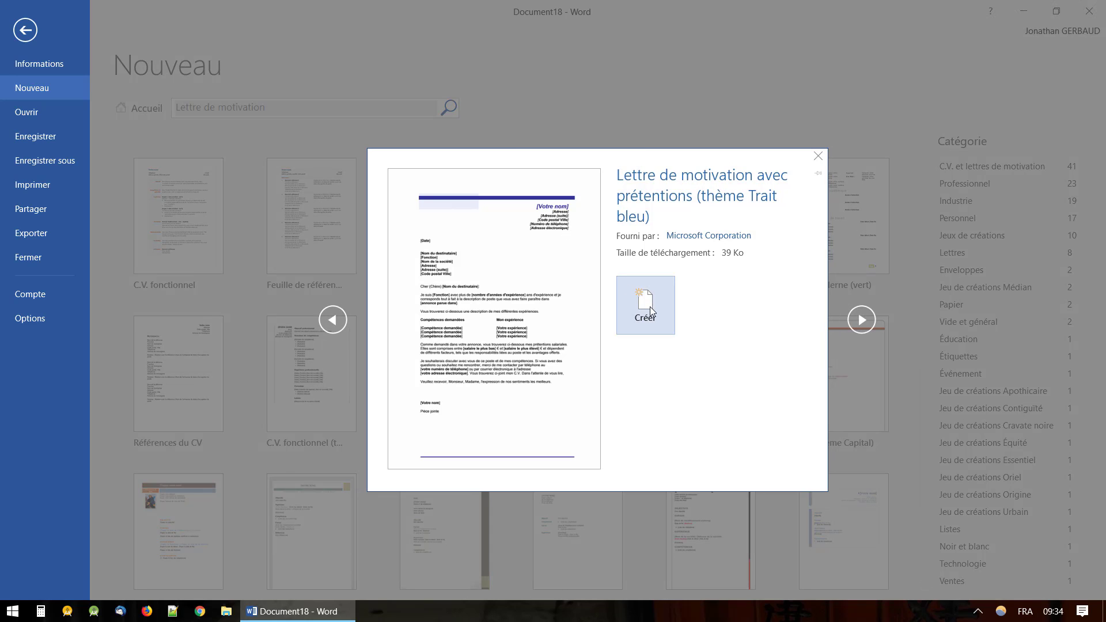
pyautogui.click(647, 308)
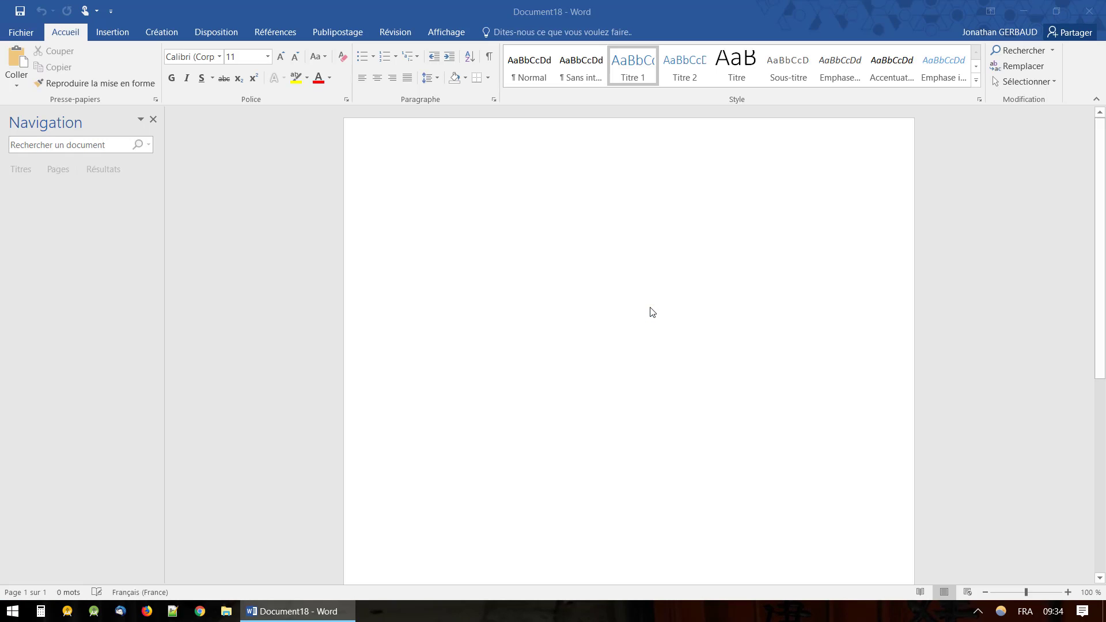
pyautogui.scroll(-1, 644, 380)
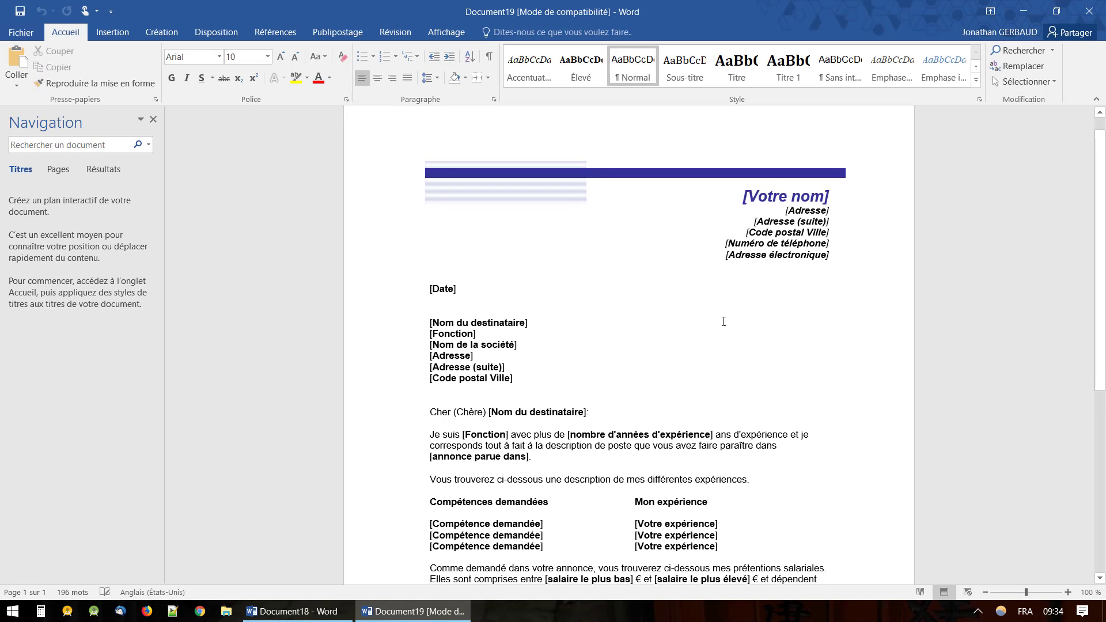
pyautogui.scroll(-4, 630, 404)
pyautogui.scroll(3, 631, 400)
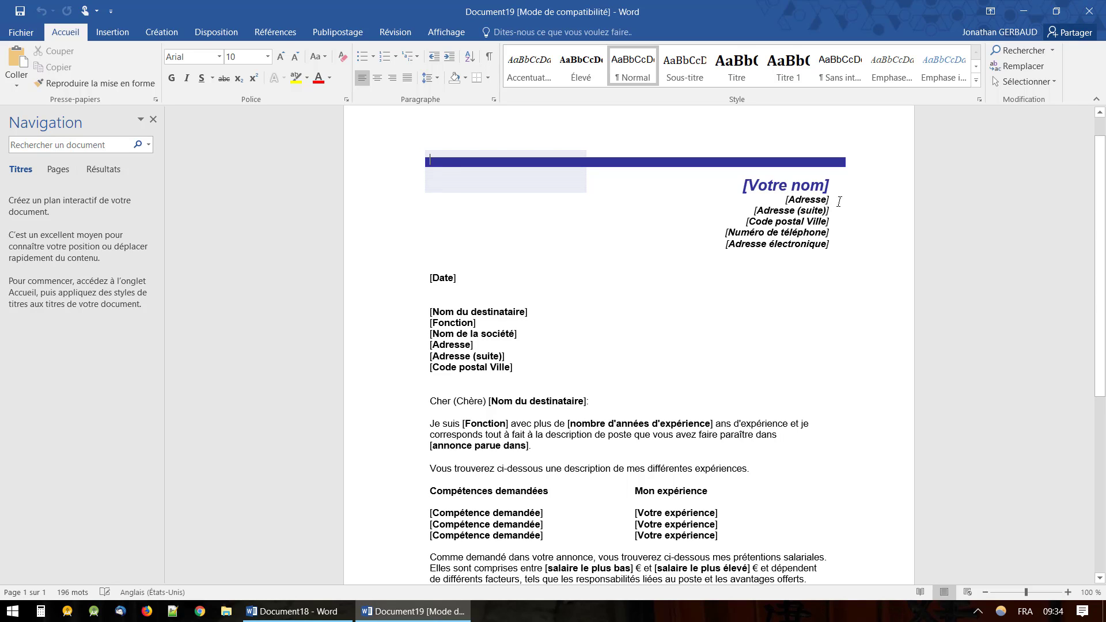
pyautogui.scroll(-3, 760, 294)
pyautogui.scroll(2, 759, 294)
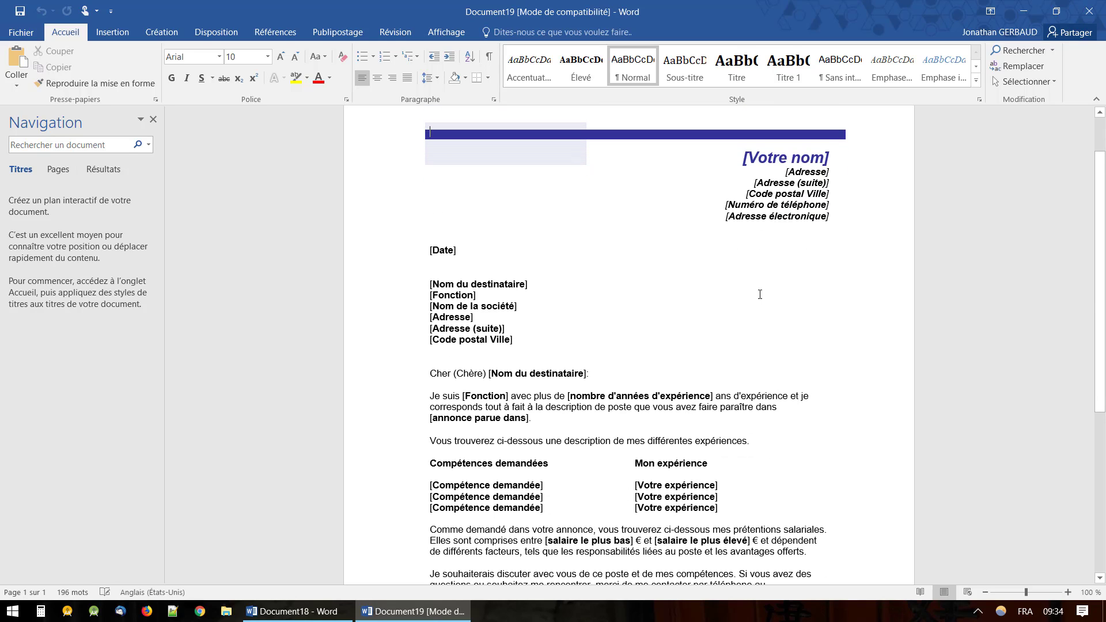
pyautogui.scroll(-3, 760, 294)
pyautogui.scroll(4, 758, 292)
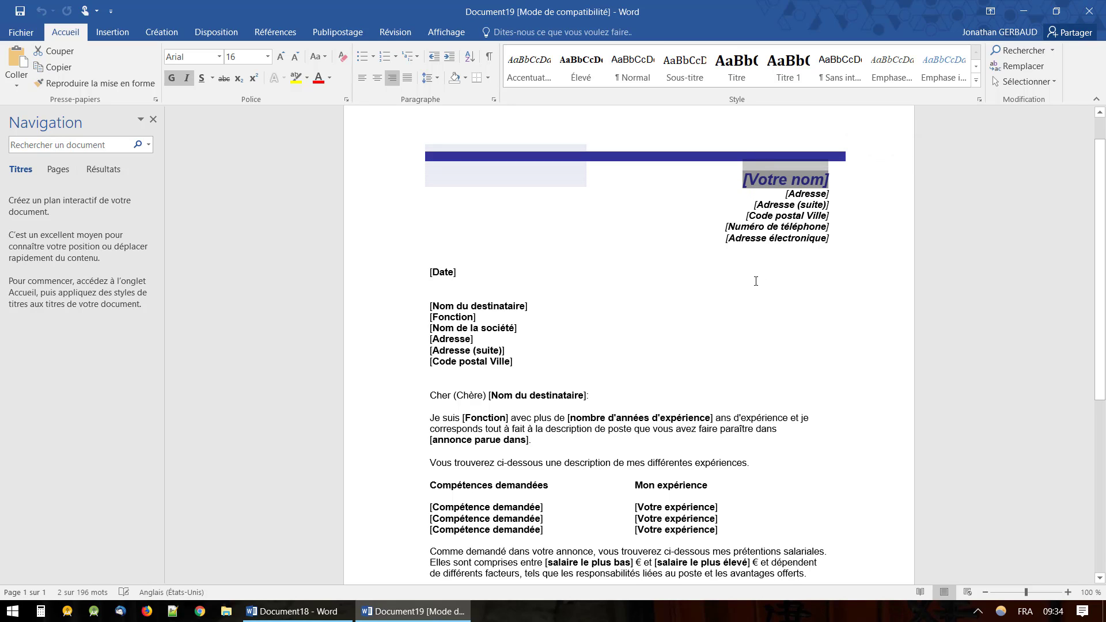
pyautogui.scroll(-3, 753, 286)
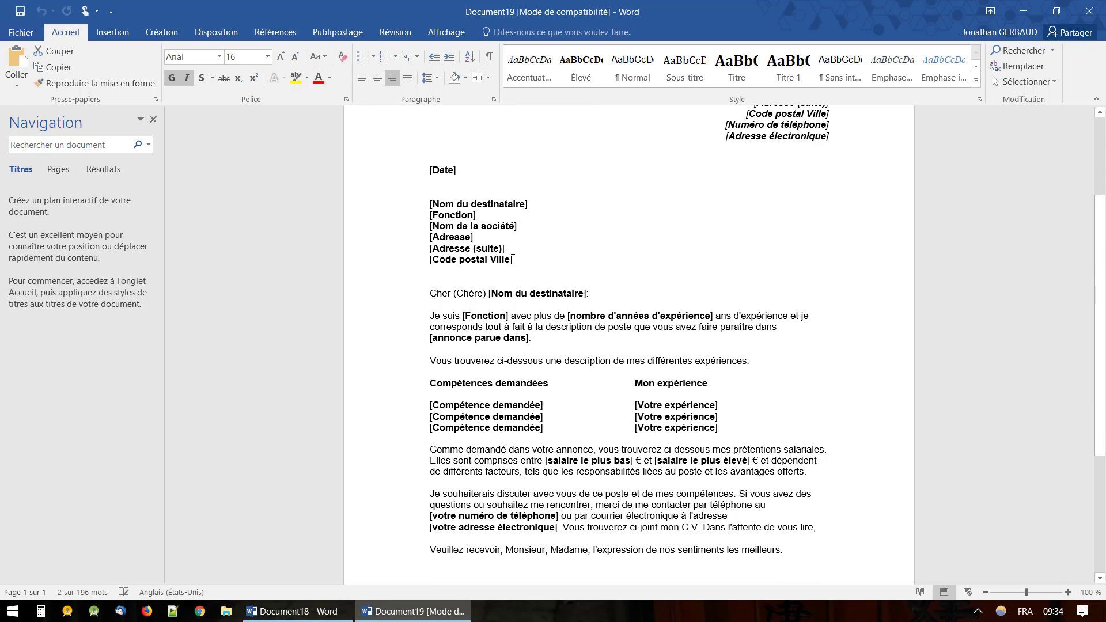
pyautogui.scroll(-1, 538, 288)
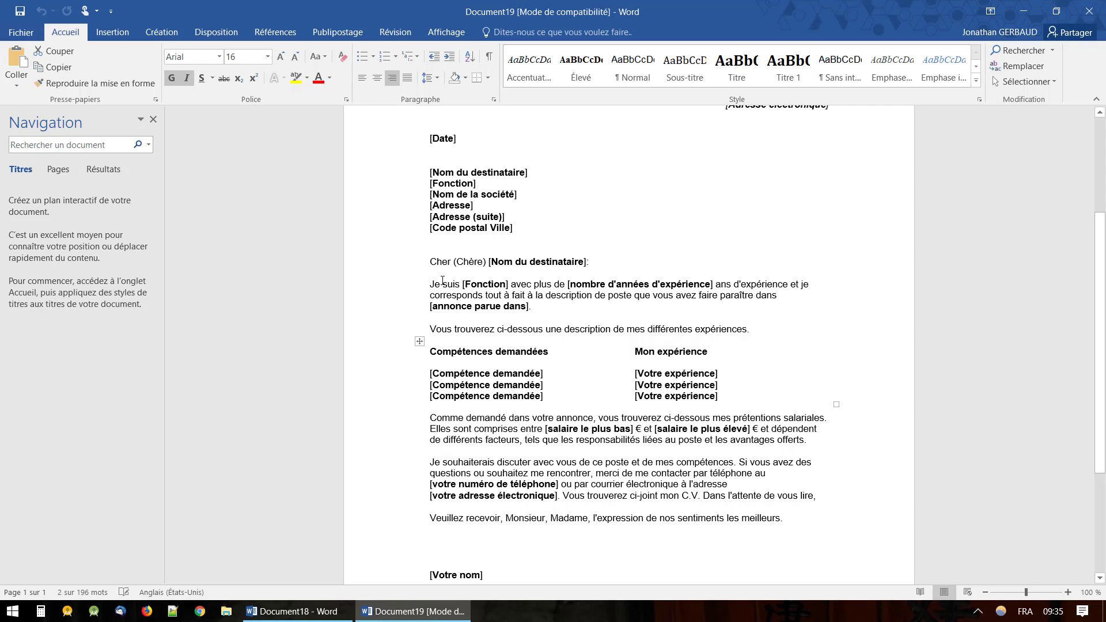
# Fill in formateur, 10 years' experience and Le Bon Coin, correcting 'faire' to 'fait'.
pyautogui.click(480, 285)
pyautogui.write('formateur')
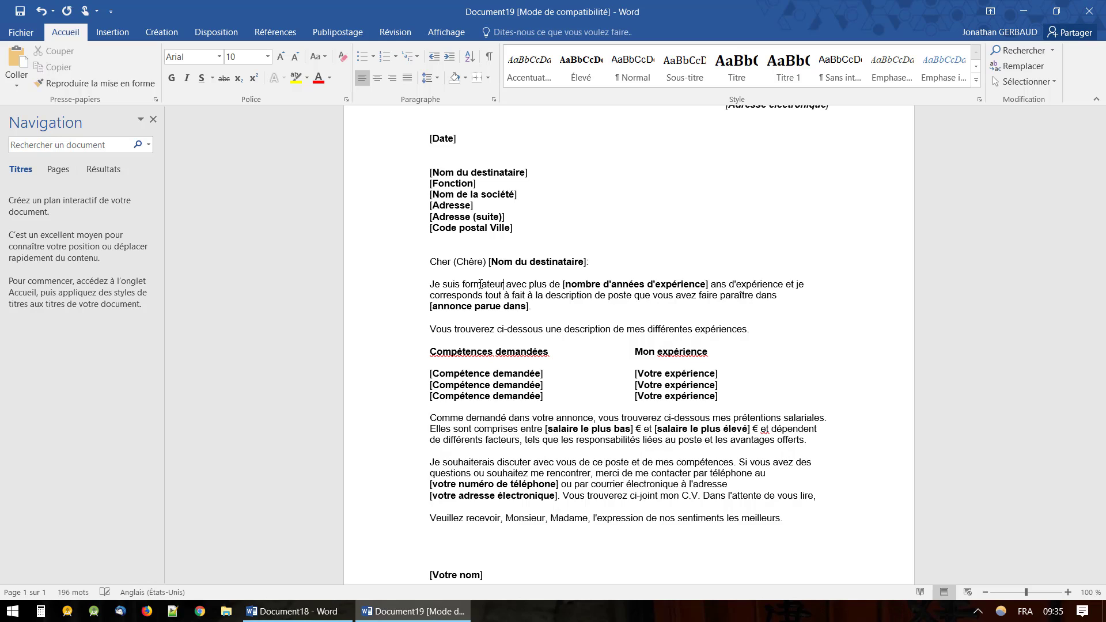
pyautogui.click(563, 284)
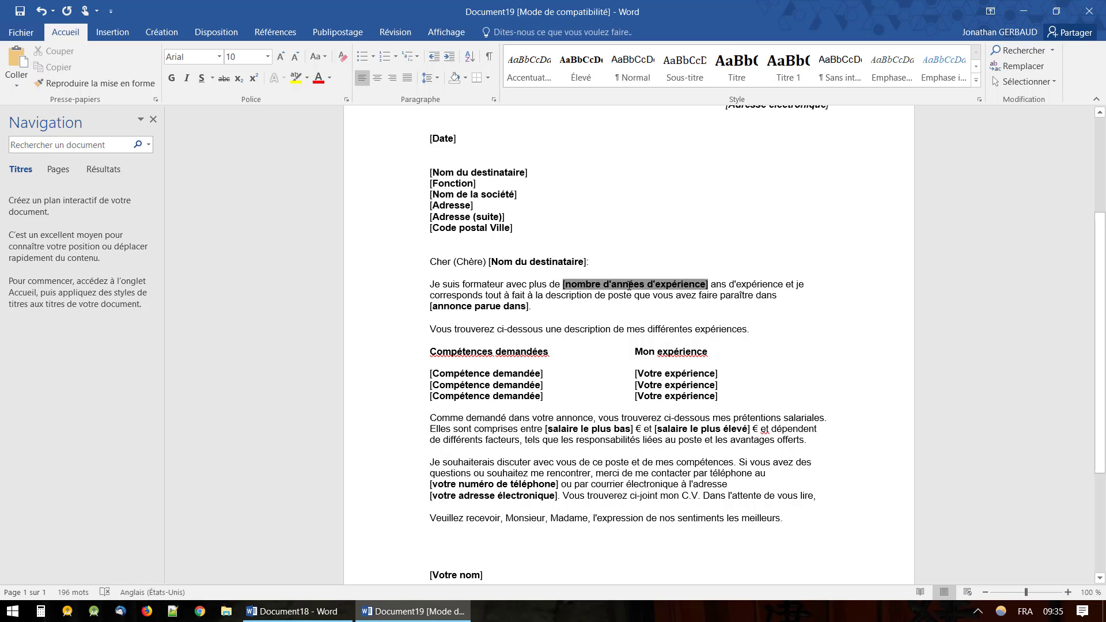
pyautogui.write('10')
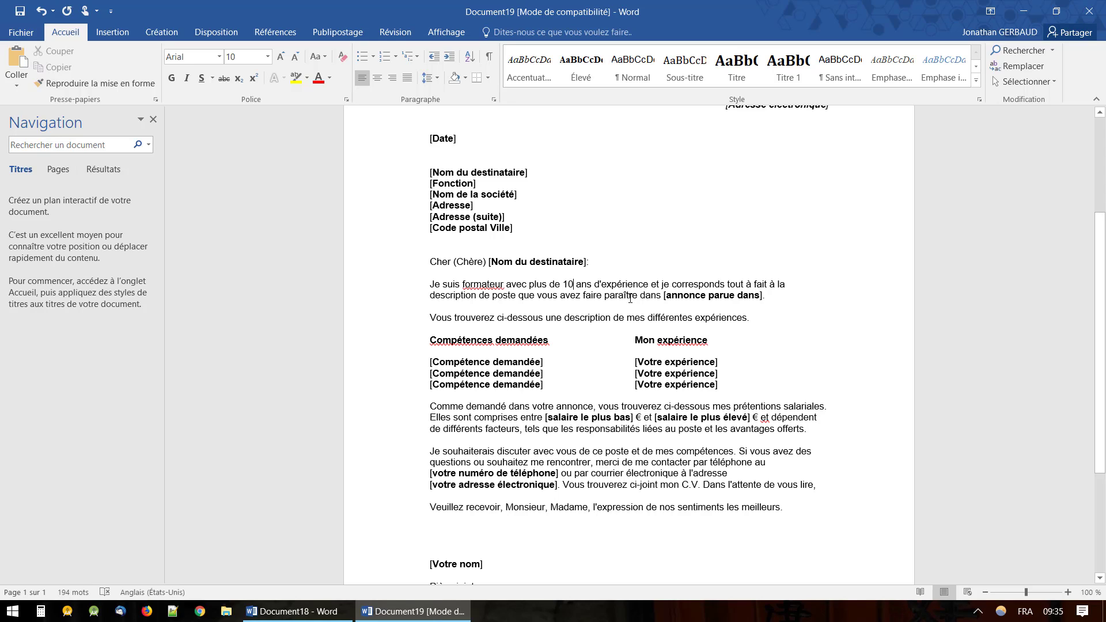
pyautogui.click(601, 296)
pyautogui.press('BackSpace')
pyautogui.press('BackSpace')
pyautogui.write('t')
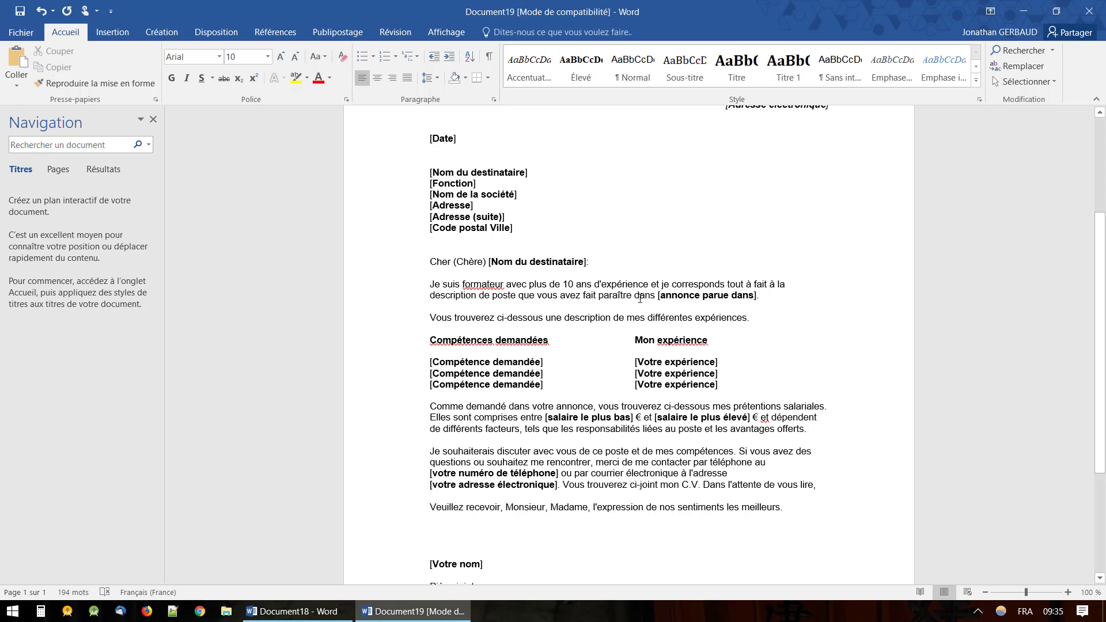
pyautogui.click(658, 295)
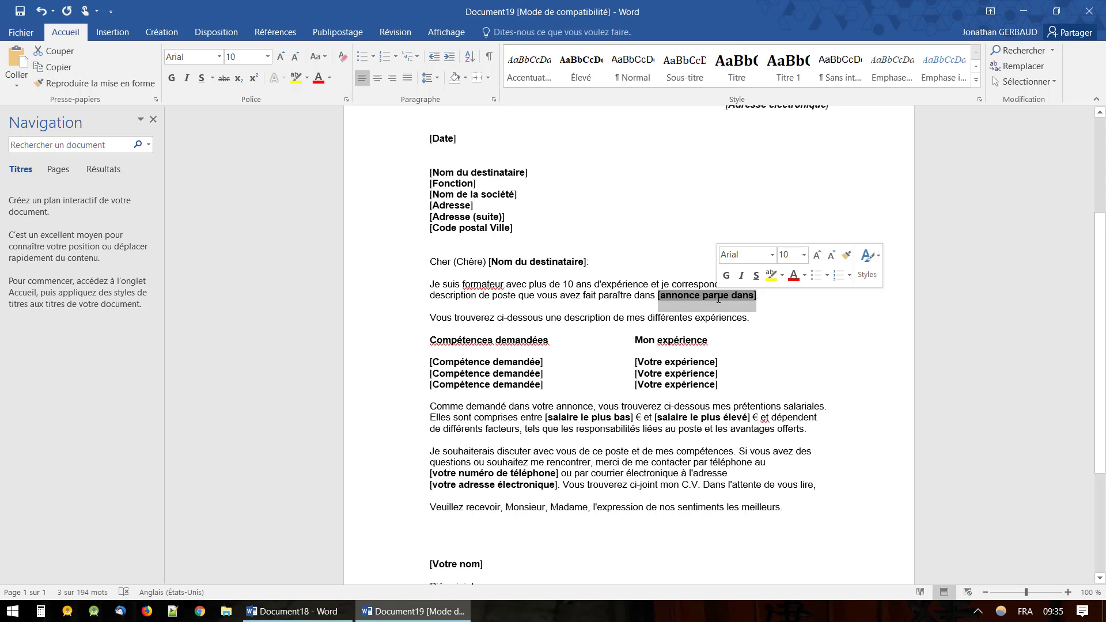
pyautogui.write('Le')
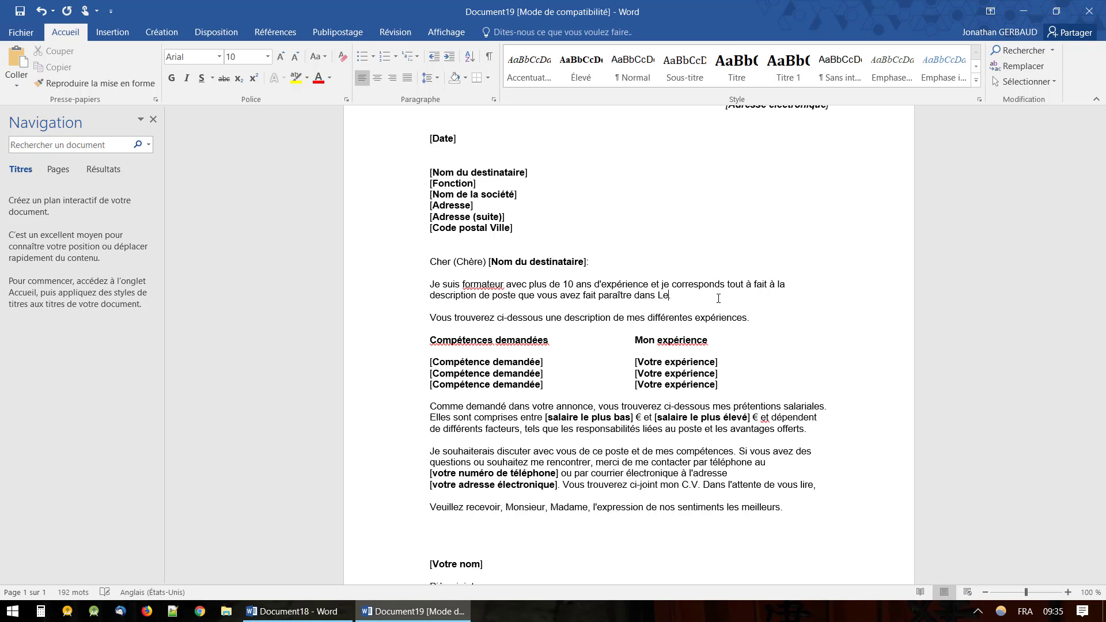
pyautogui.write(' Bon Coin')
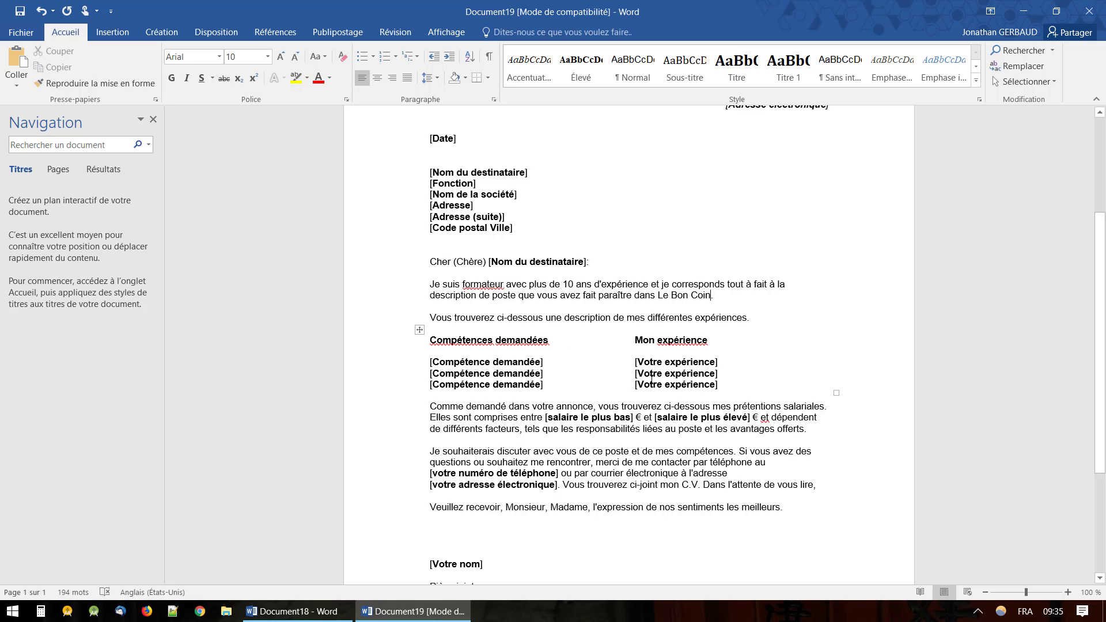
# Delete the Pièce jointe line, then undo to restore it.
pyautogui.scroll(-3, 531, 392)
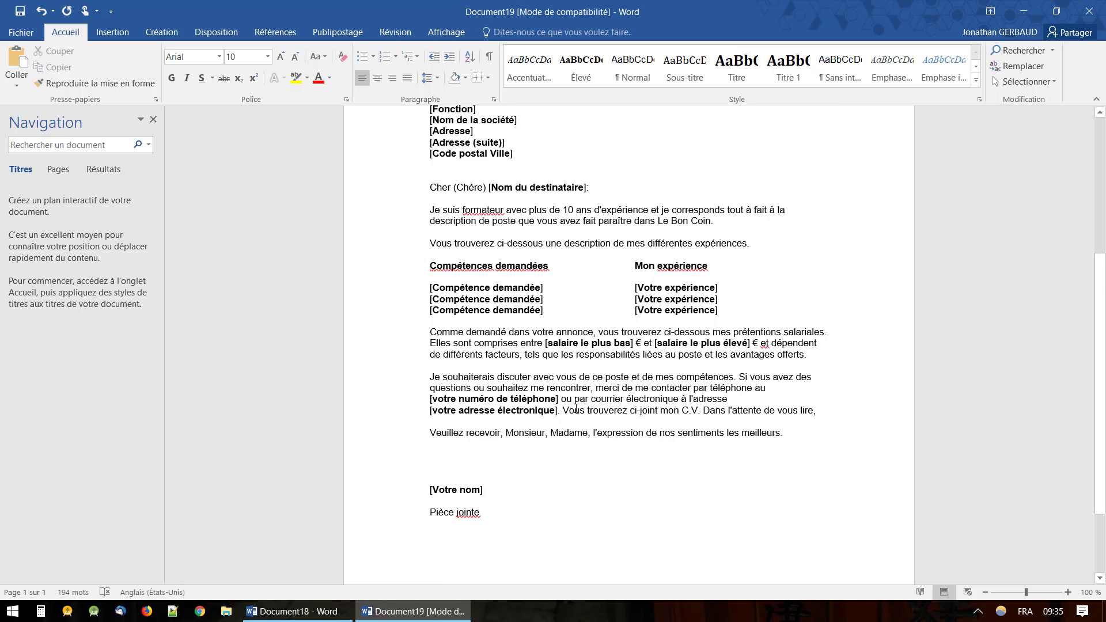
pyautogui.scroll(4, 575, 409)
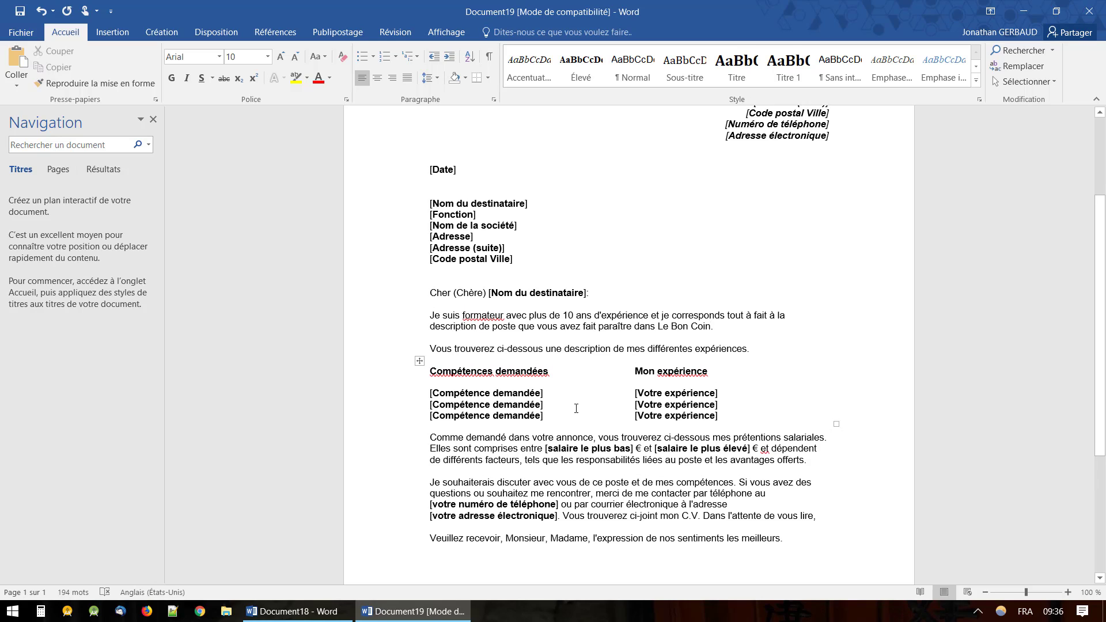
pyautogui.scroll(-2, 576, 409)
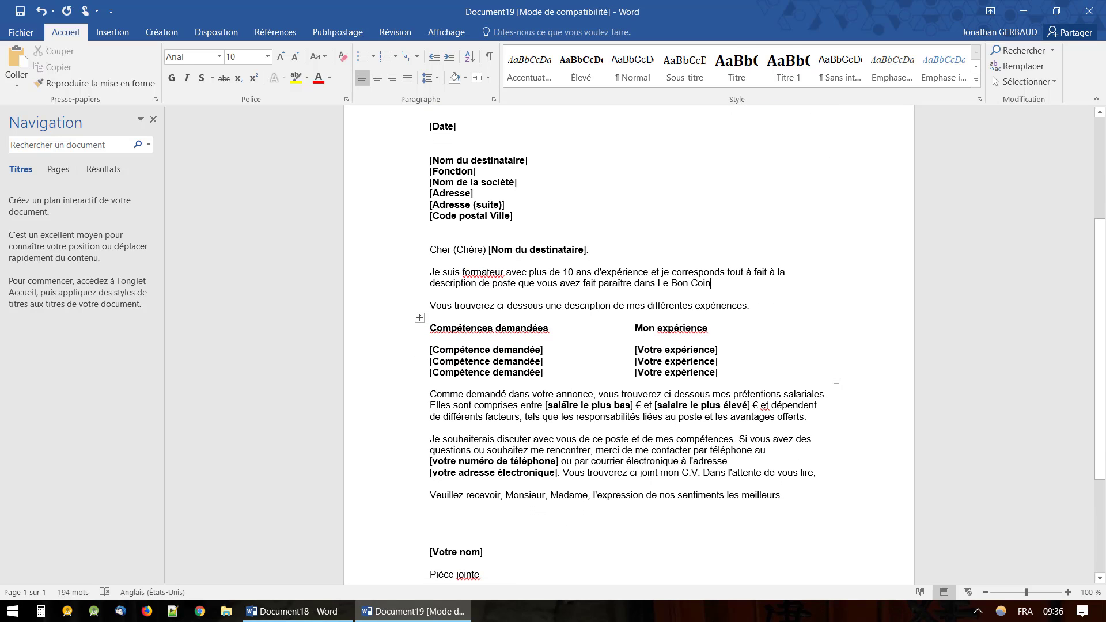
pyautogui.scroll(-4, 565, 396)
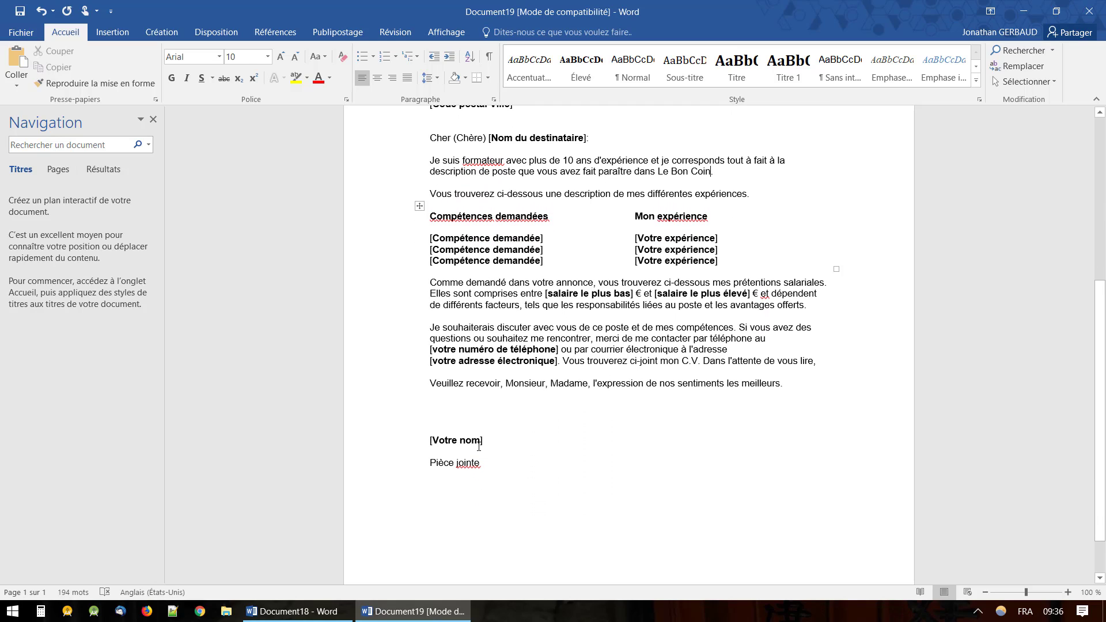
pyautogui.scroll(-2, 580, 429)
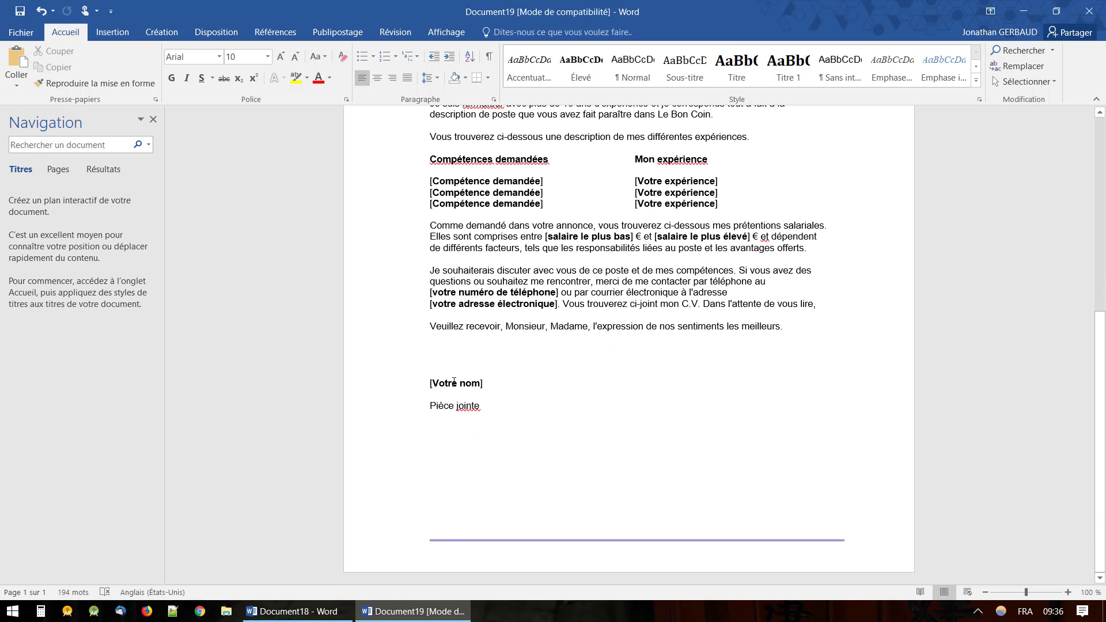
pyautogui.click(467, 404)
pyautogui.moveTo(482, 407); pyautogui.dragTo(425, 407)
pyautogui.press('BackSpace')
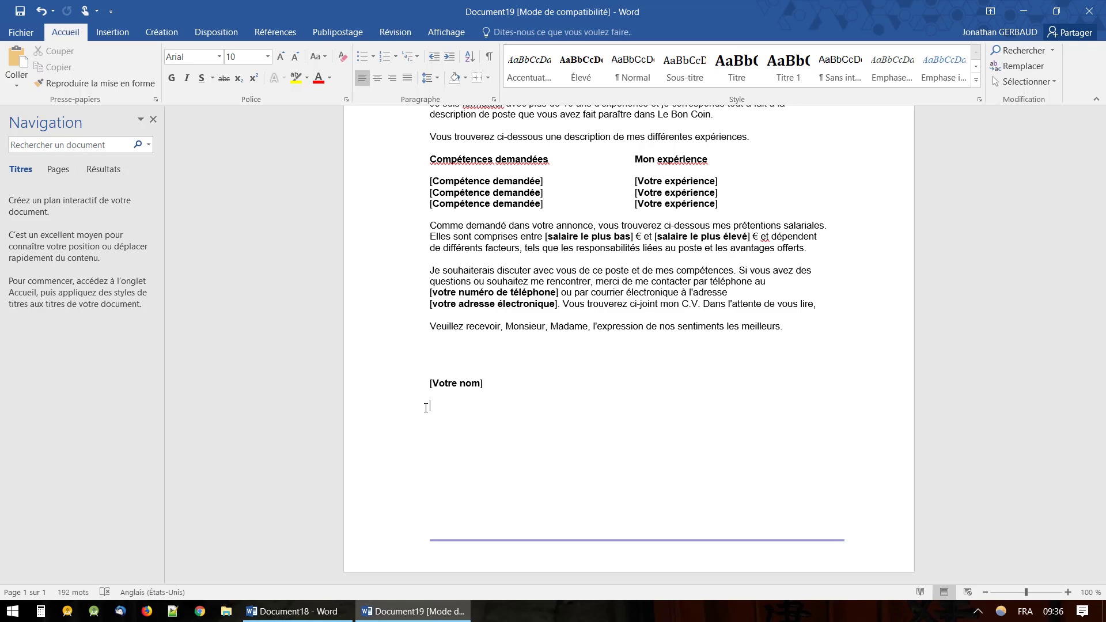
pyautogui.hotkey('ctrl', 'z')
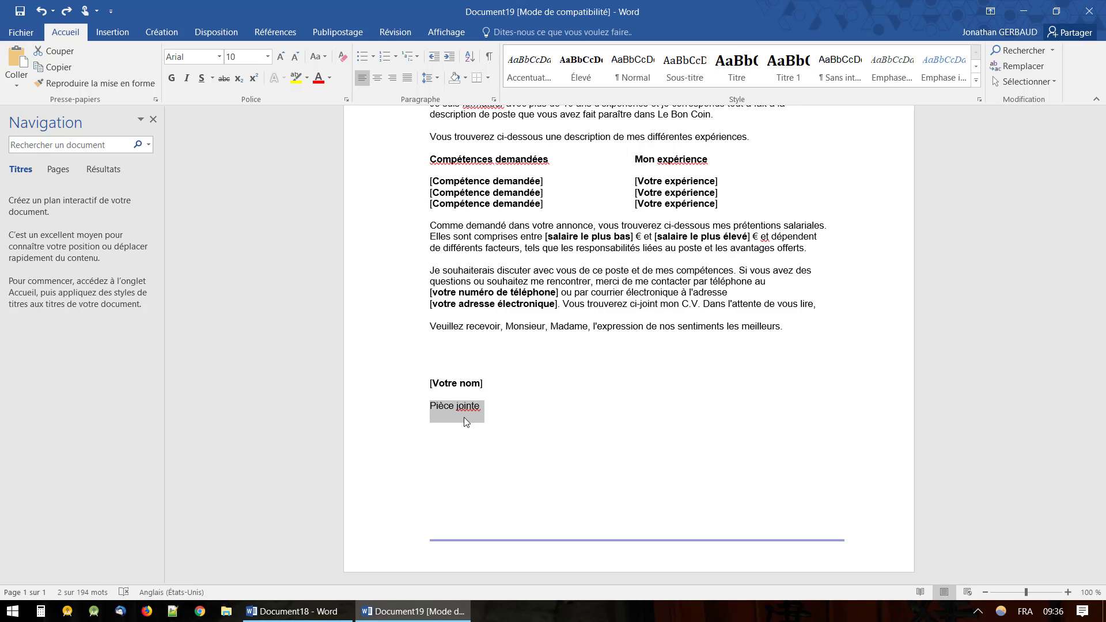
# Scroll back up through the letter to the sender header.
pyautogui.scroll(5, 591, 361)
pyautogui.scroll(2, 590, 361)
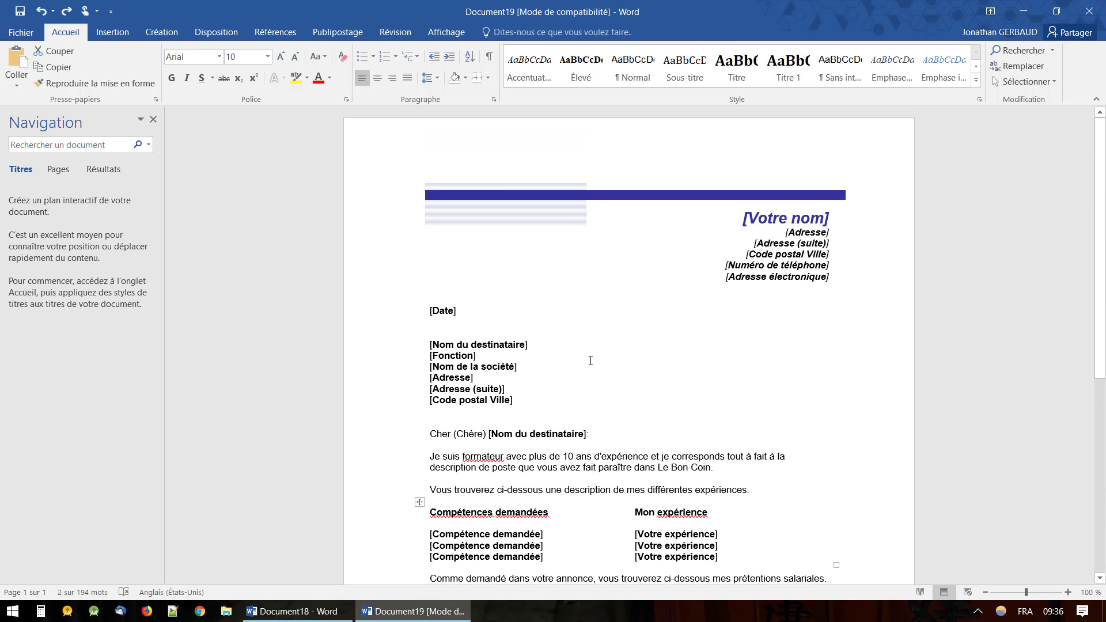
pyautogui.scroll(-5, 590, 360)
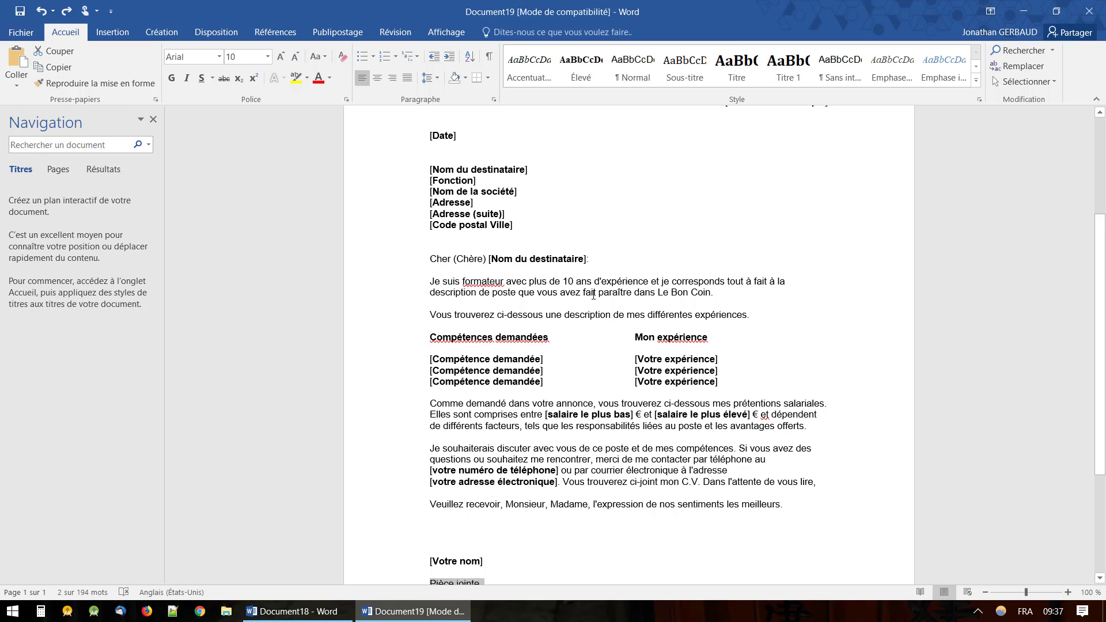
pyautogui.scroll(1, 594, 295)
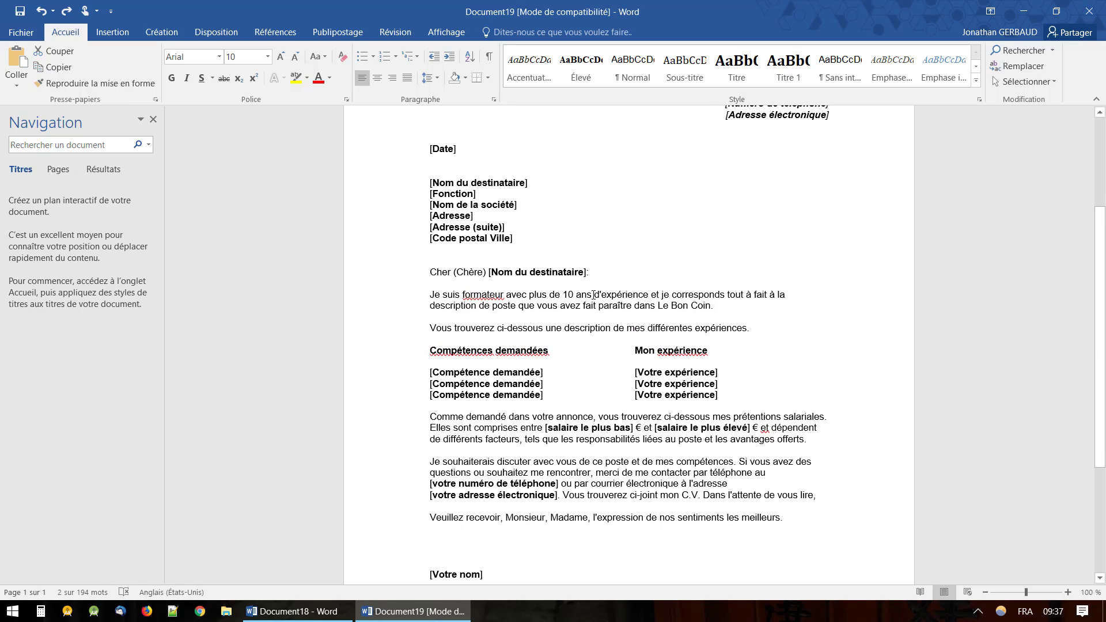
pyautogui.scroll(-1, 593, 295)
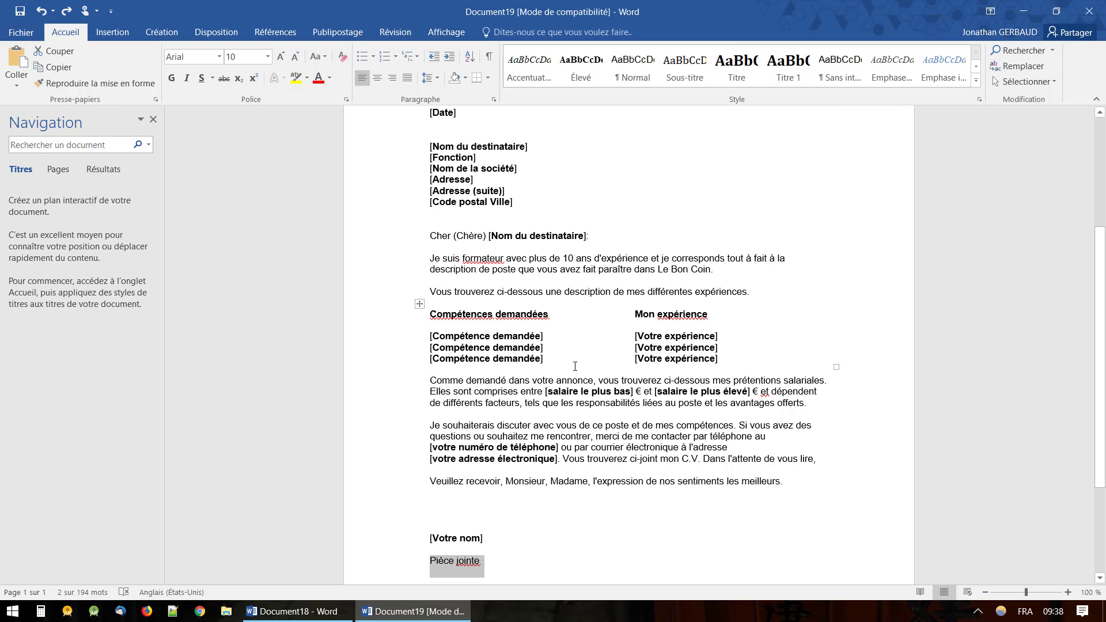
pyautogui.scroll(-1, 574, 366)
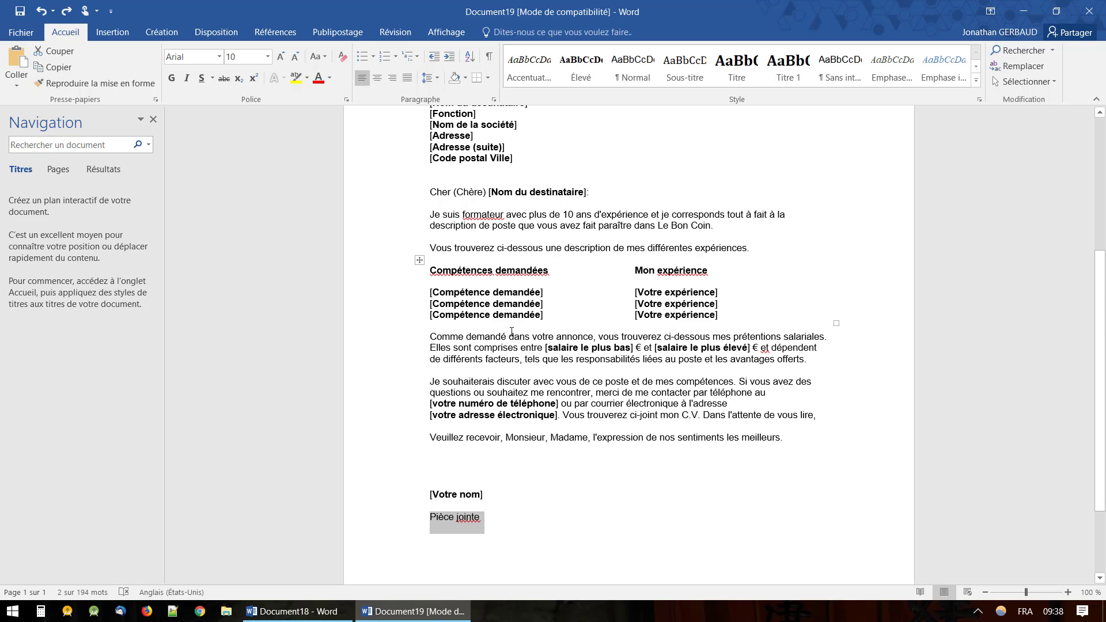
pyautogui.scroll(1, 576, 383)
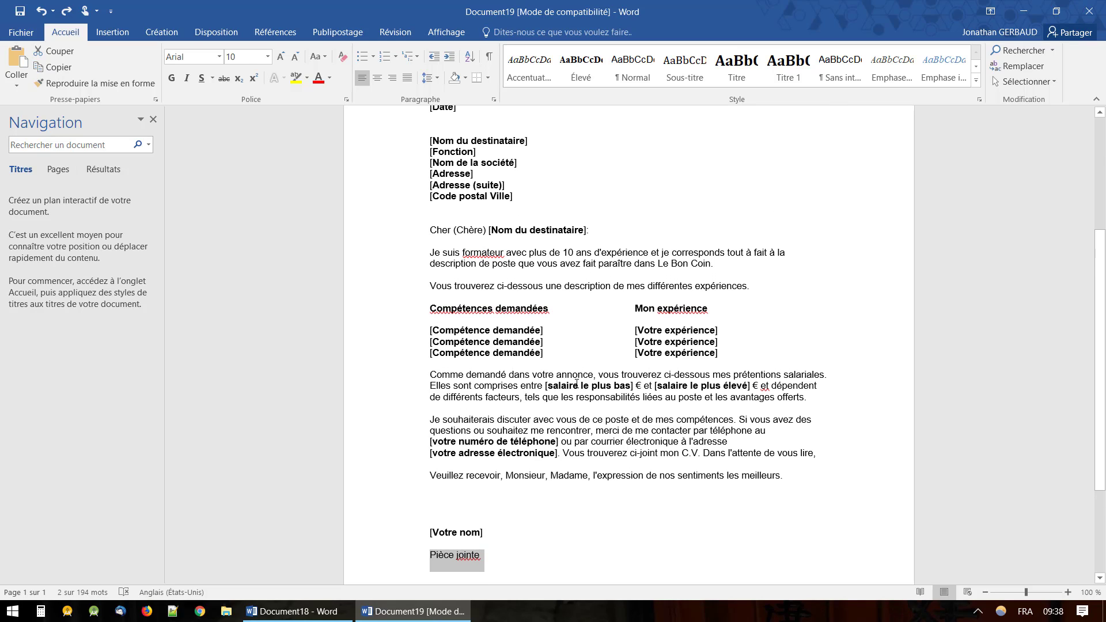
pyautogui.scroll(3, 577, 383)
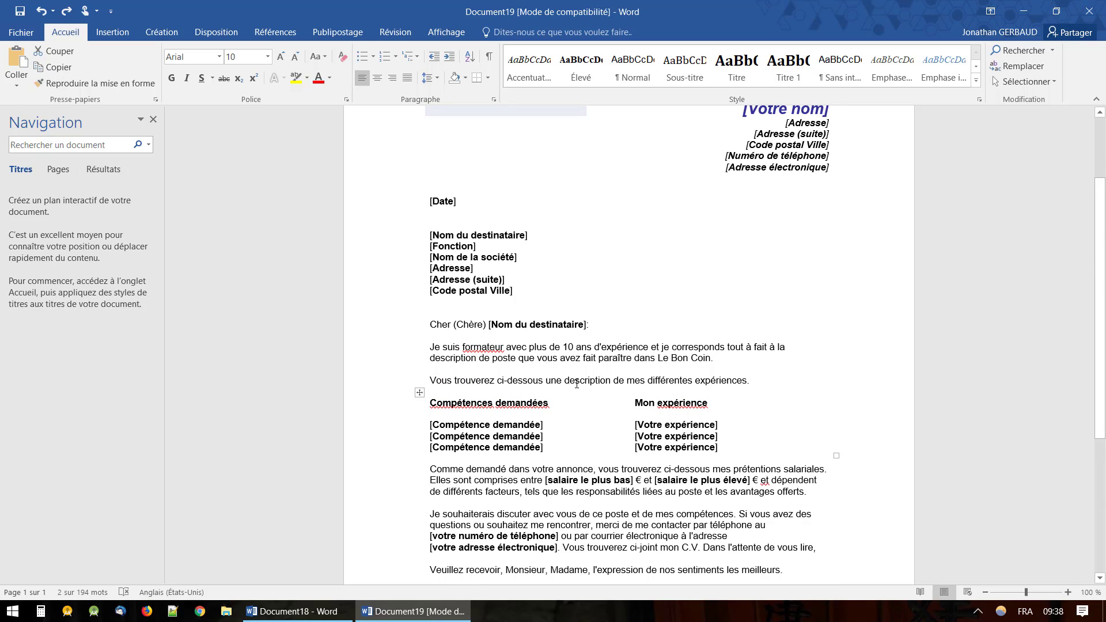
pyautogui.scroll(1, 576, 383)
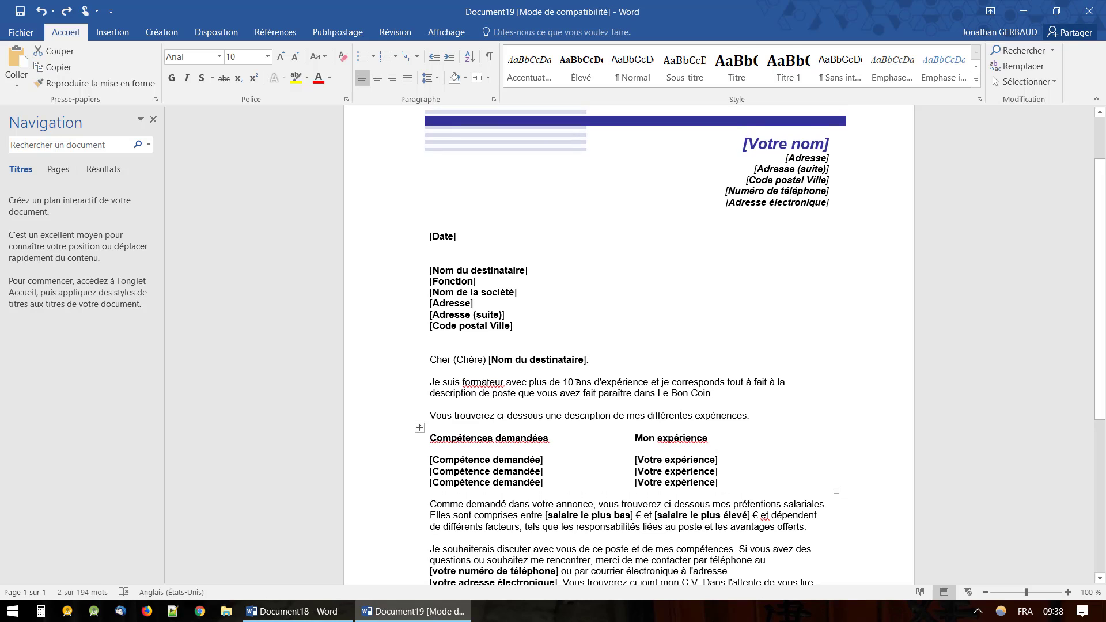
pyautogui.scroll(-2, 576, 383)
pyautogui.scroll(2, 577, 383)
pyautogui.scroll(1, 576, 383)
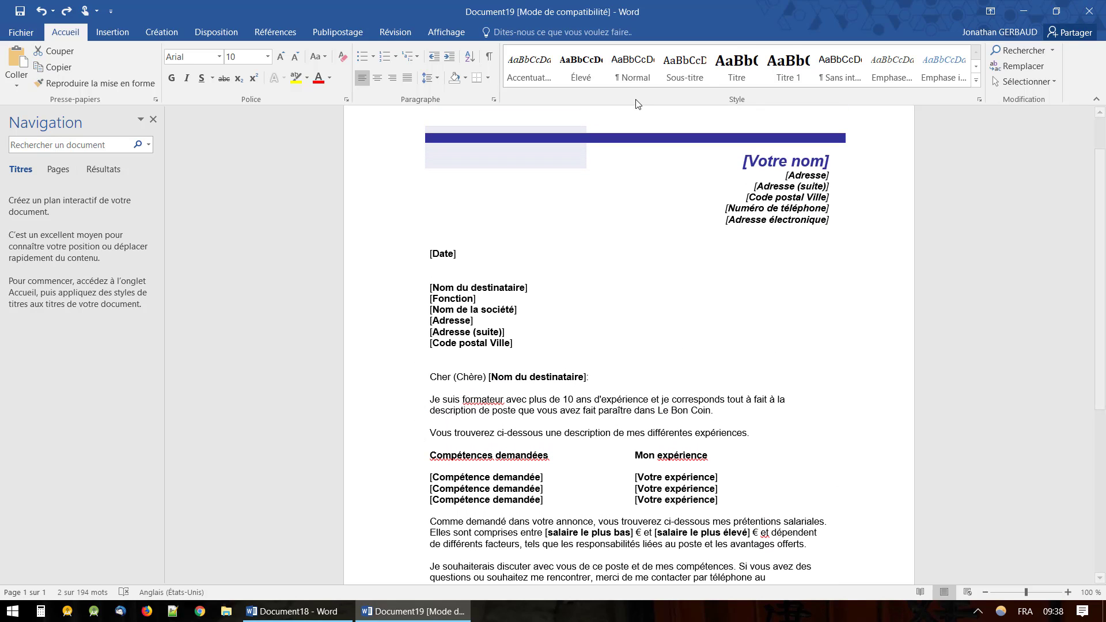
# Close the cover letter without saving, close the blank document, and relaunch Word.
pyautogui.click(1092, 12)
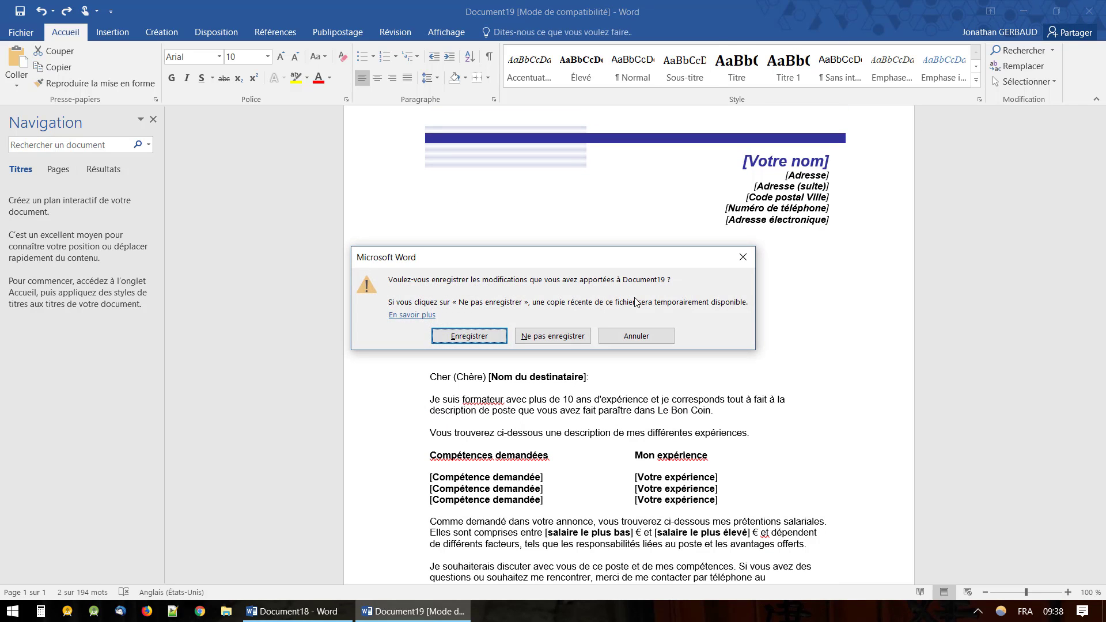
pyautogui.click(571, 337)
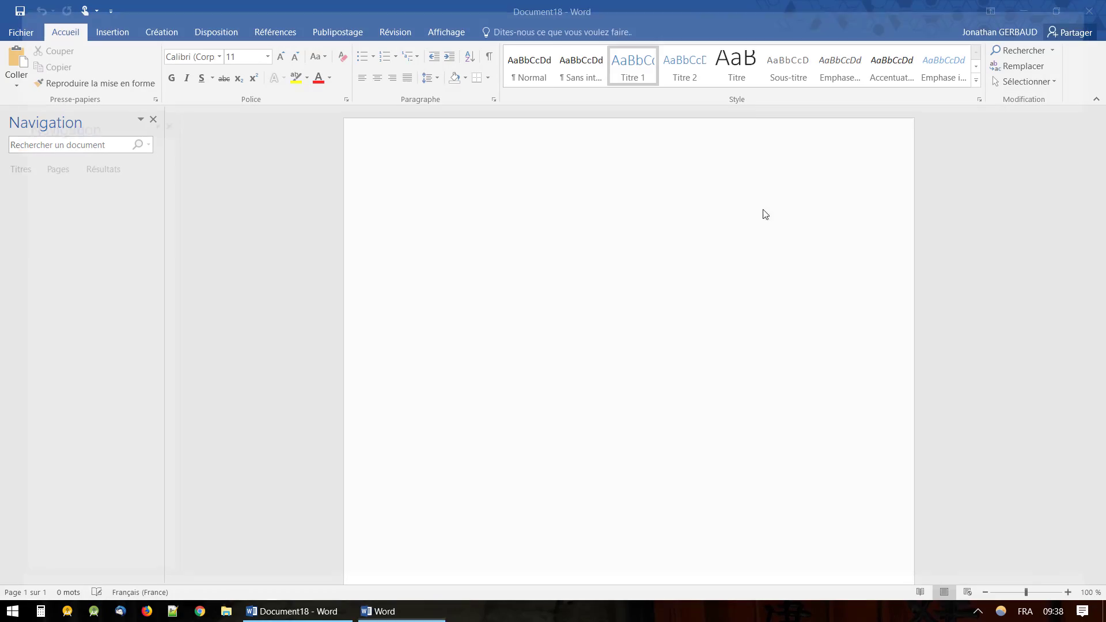
pyautogui.click(1092, 12)
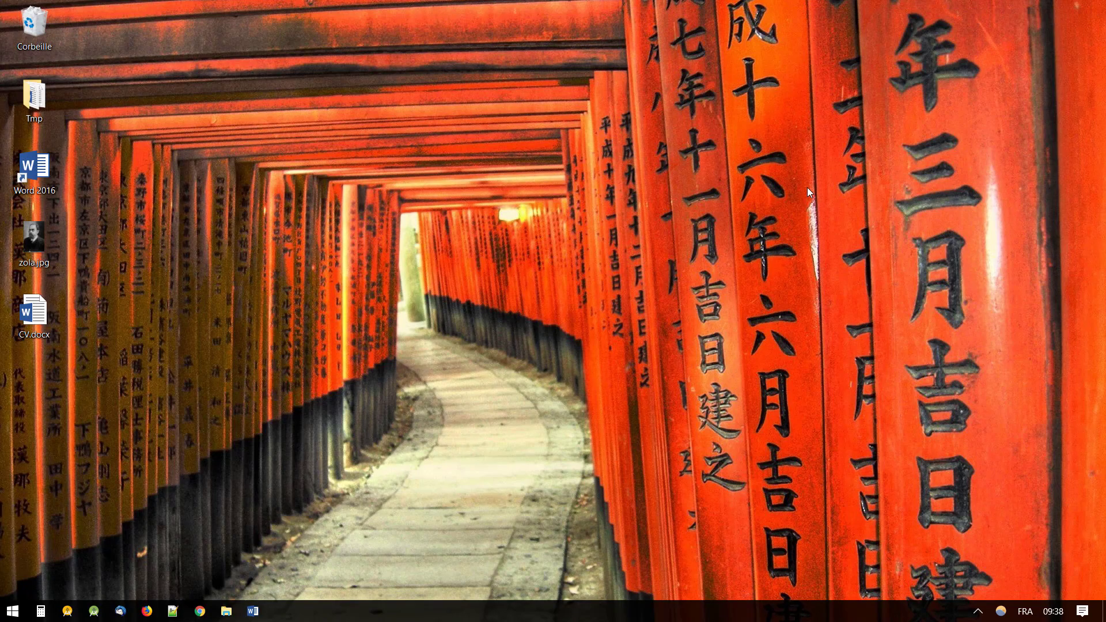
pyautogui.doubleClick(37, 181)
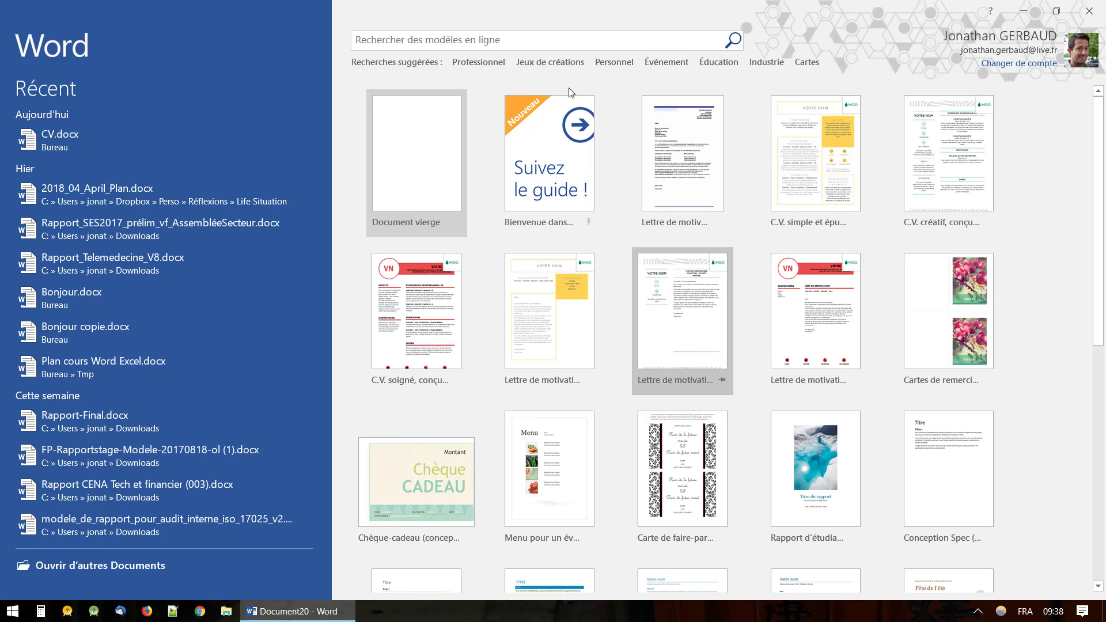
# Browse the Événement templates and create a document from 'Prospectus d'événement saisonnier'.
pyautogui.click(572, 39)
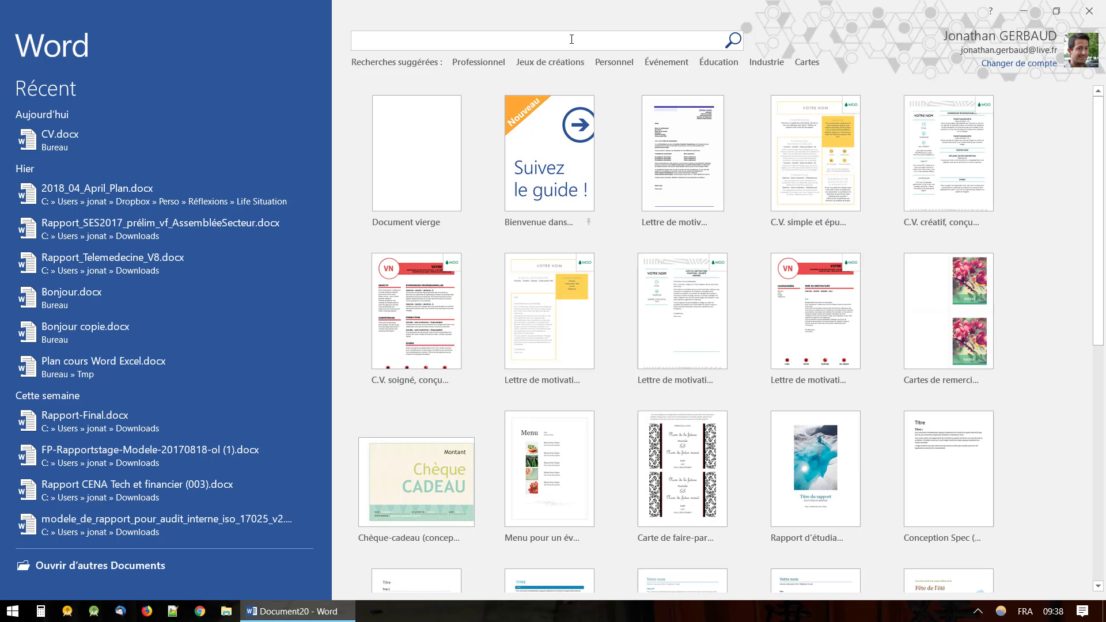
pyautogui.click(657, 62)
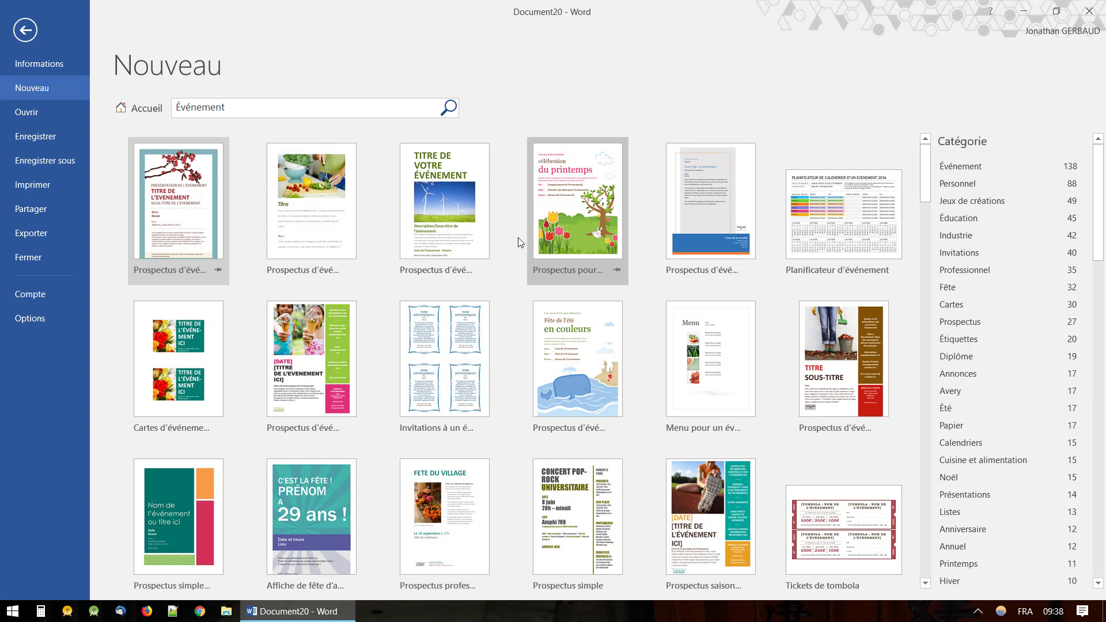
pyautogui.scroll(-2, 530, 464)
pyautogui.scroll(-3, 530, 461)
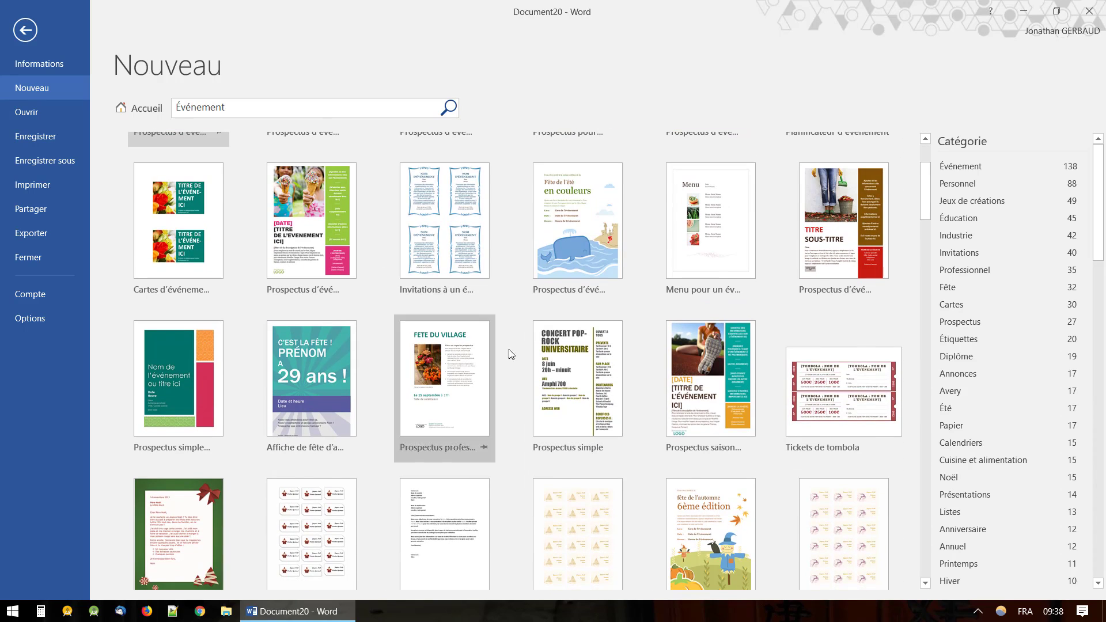
pyautogui.scroll(-5, 509, 368)
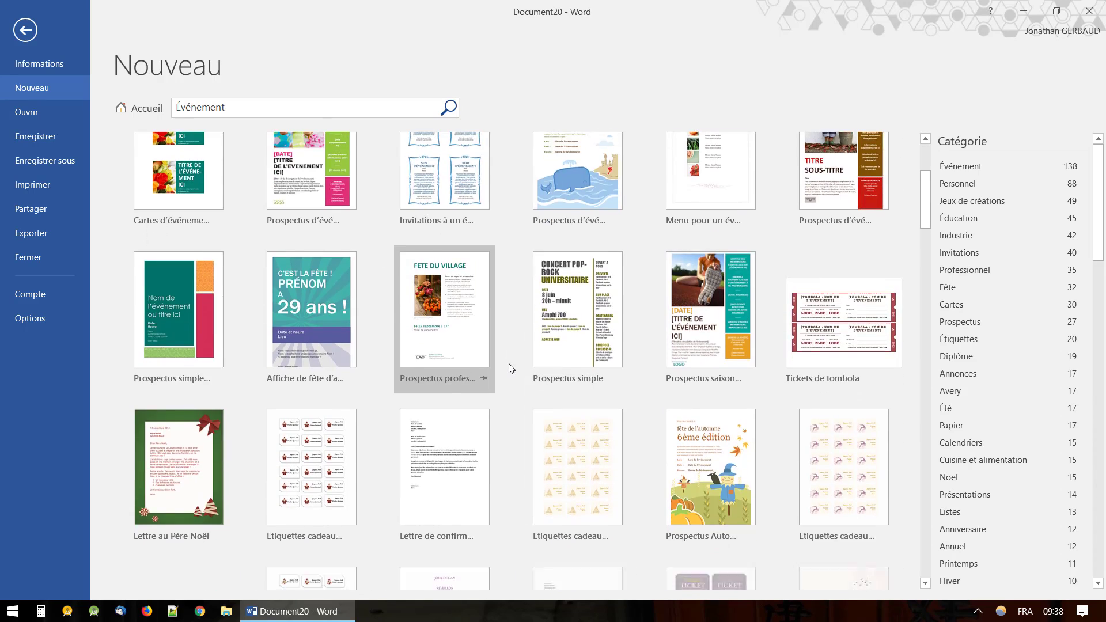
pyautogui.scroll(-3, 510, 369)
pyautogui.scroll(5, 510, 369)
pyautogui.scroll(1, 509, 364)
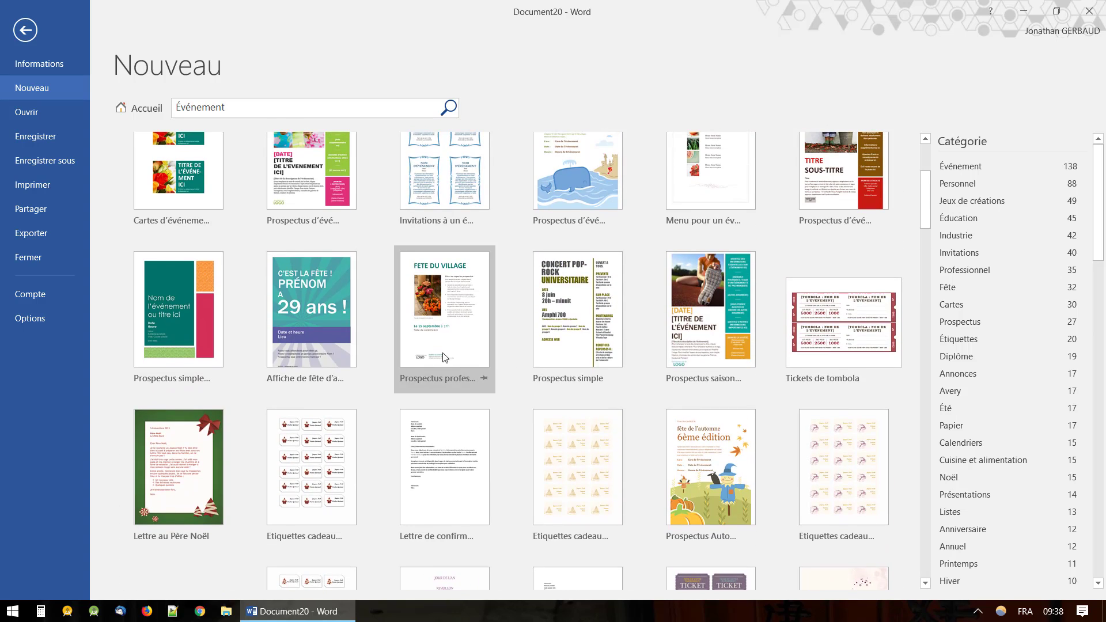
pyautogui.scroll(3, 380, 319)
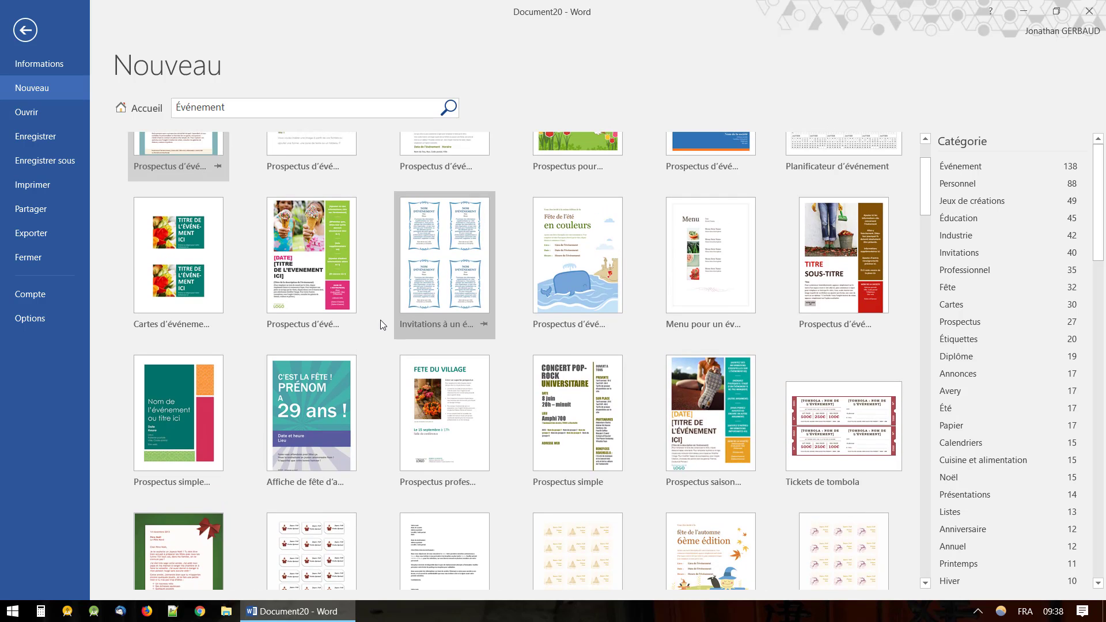
pyautogui.click(299, 274)
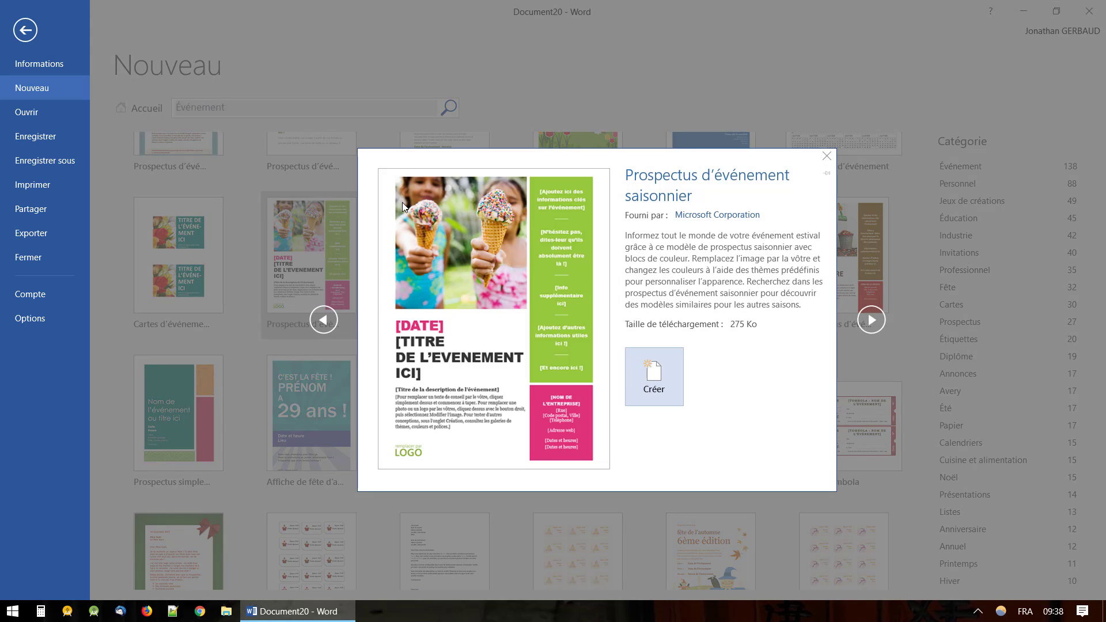
pyautogui.click(661, 385)
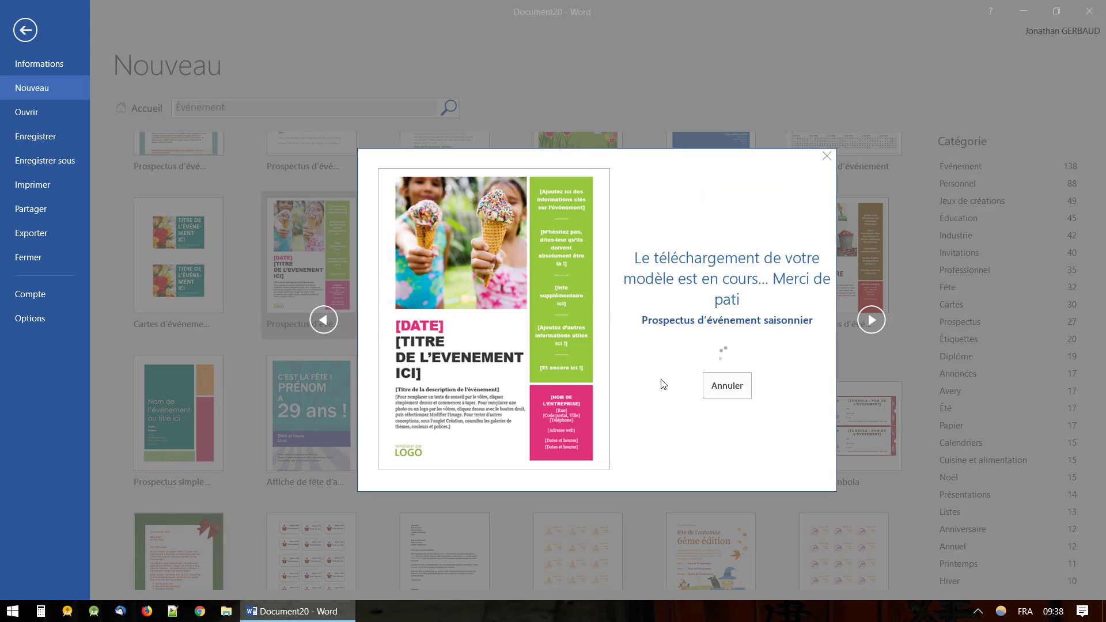
pyautogui.scroll(-2, 661, 444)
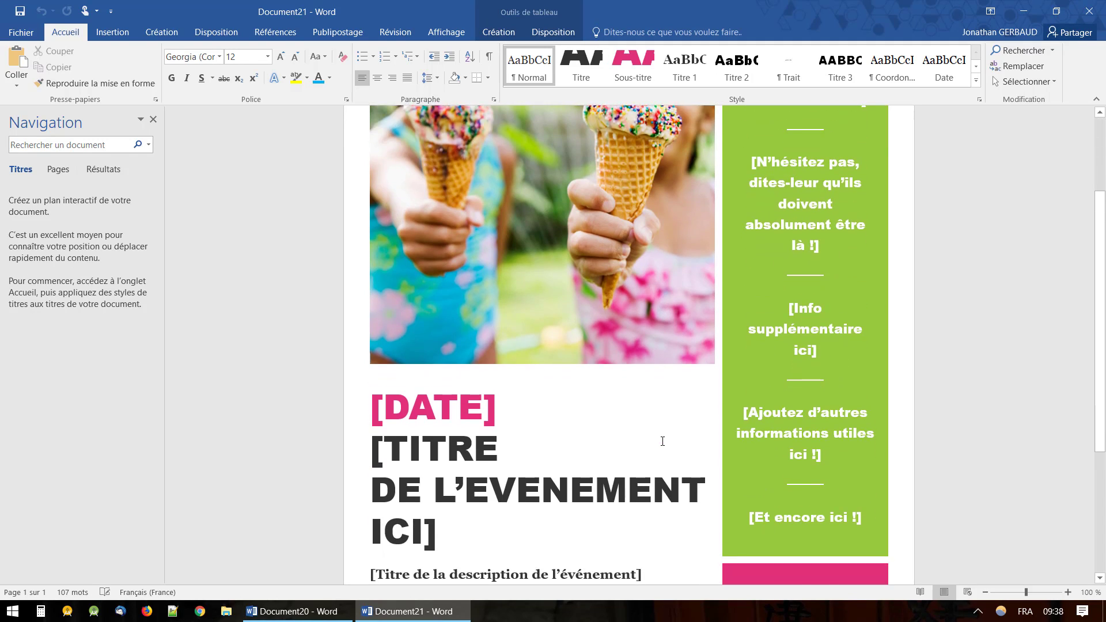
pyautogui.scroll(1, 517, 196)
pyautogui.scroll(1, 518, 196)
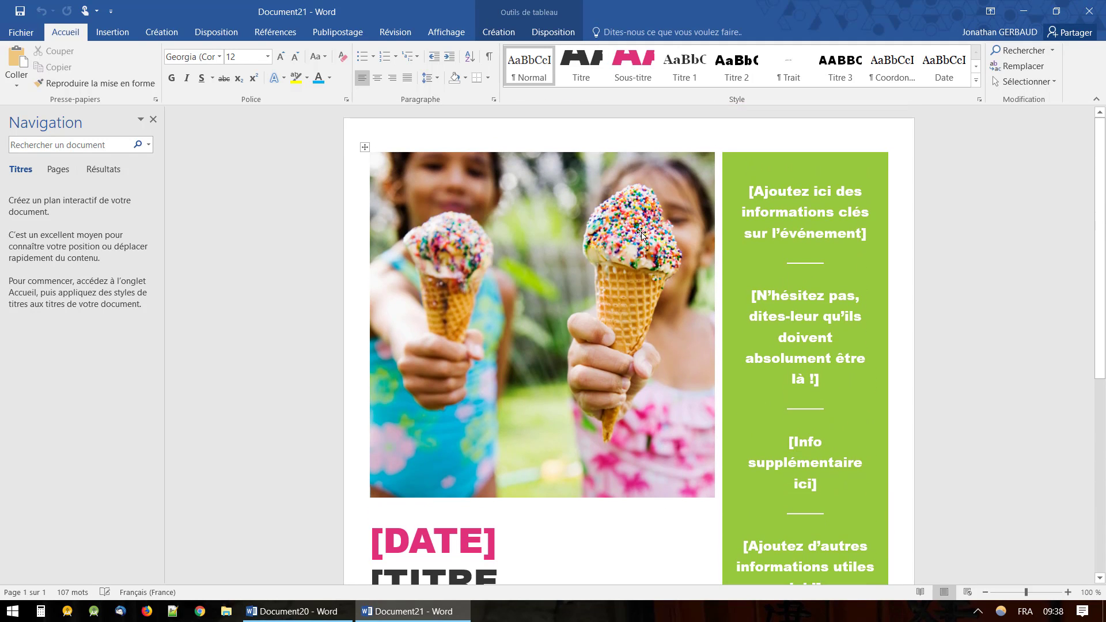
pyautogui.click(563, 271)
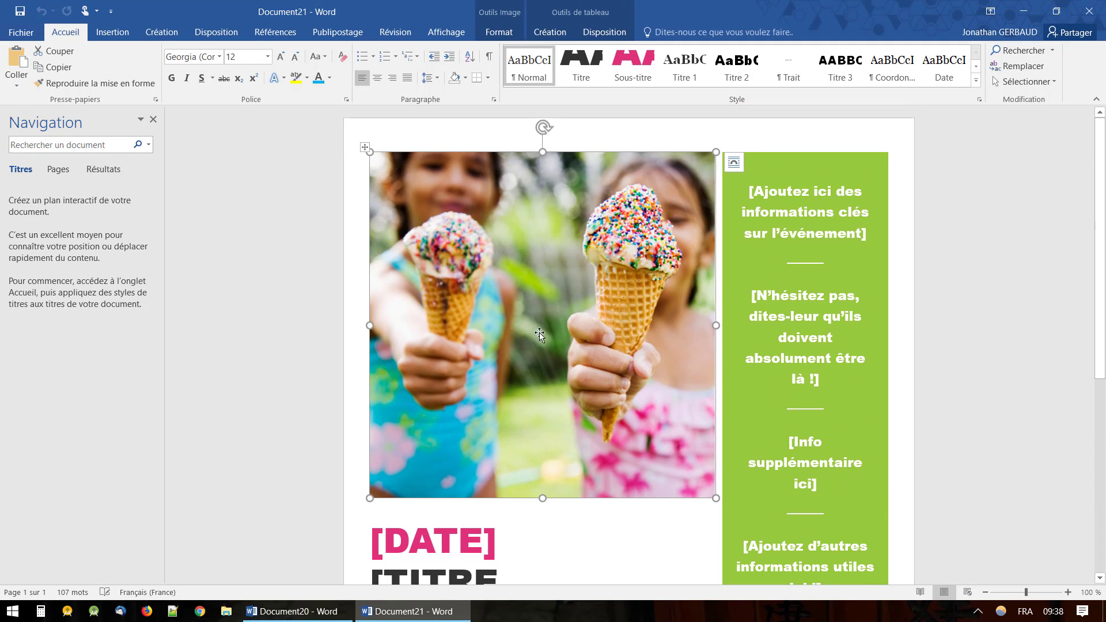
pyautogui.scroll(-1, 558, 332)
pyautogui.scroll(1, 559, 333)
pyautogui.scroll(-1, 559, 332)
pyautogui.scroll(1, 559, 332)
pyautogui.scroll(-1, 559, 332)
pyautogui.scroll(-4, 558, 332)
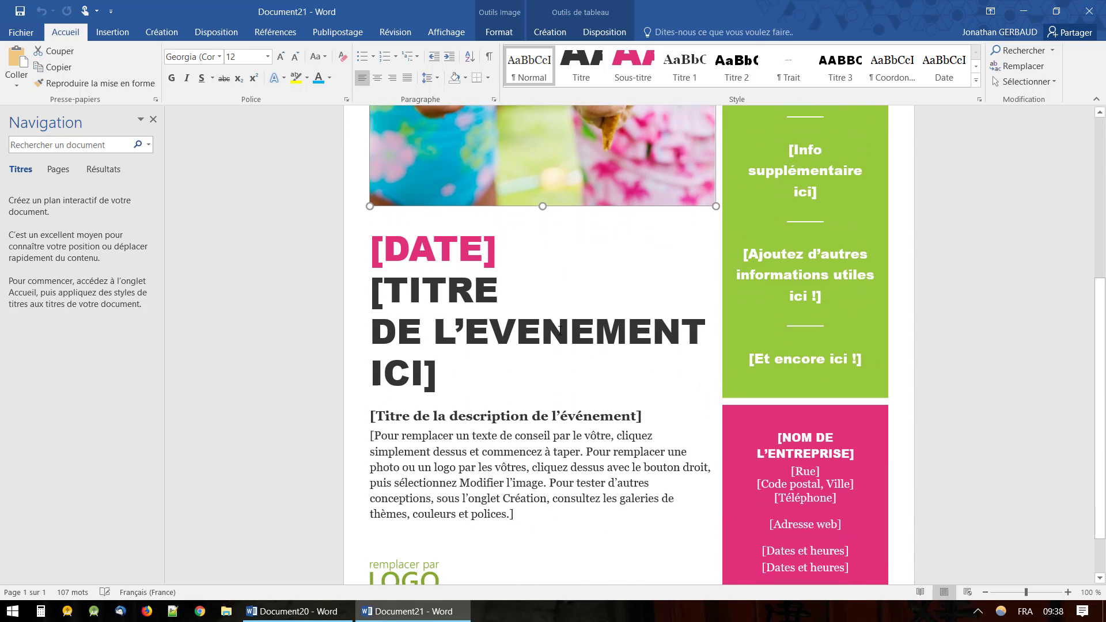
pyautogui.scroll(2, 558, 332)
pyautogui.scroll(3, 559, 332)
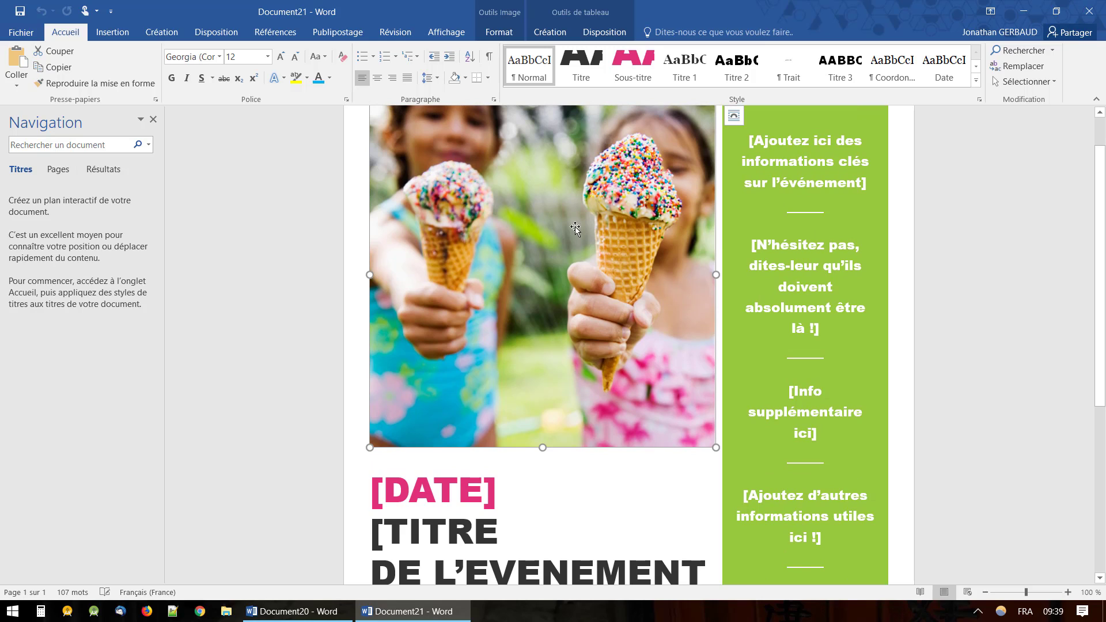
pyautogui.scroll(-3, 521, 341)
pyautogui.scroll(-1, 521, 341)
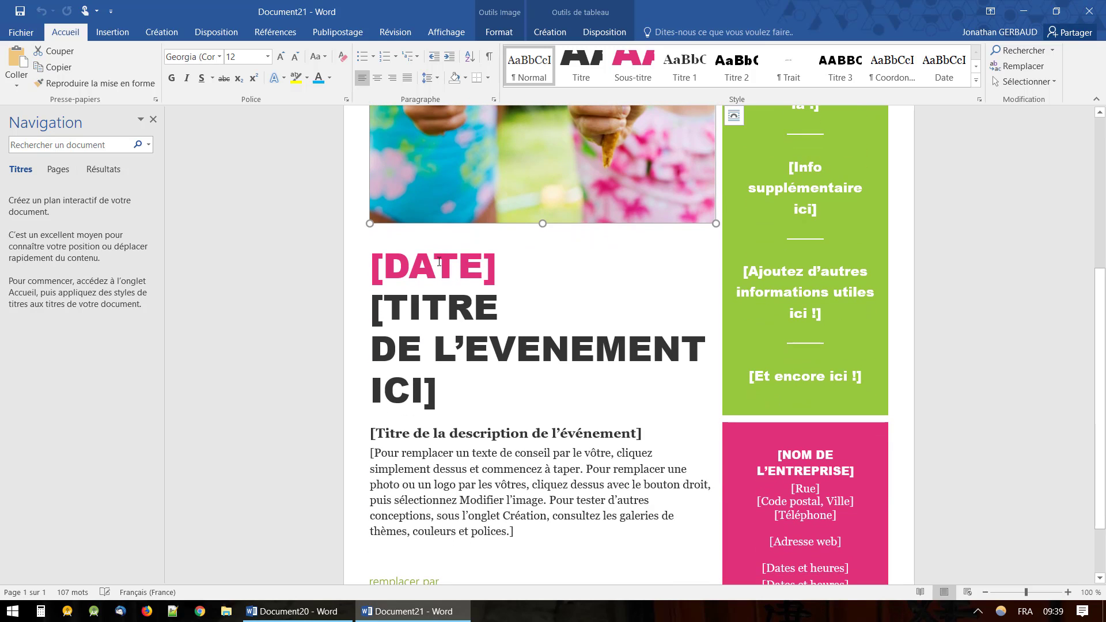
pyautogui.scroll(-1, 455, 380)
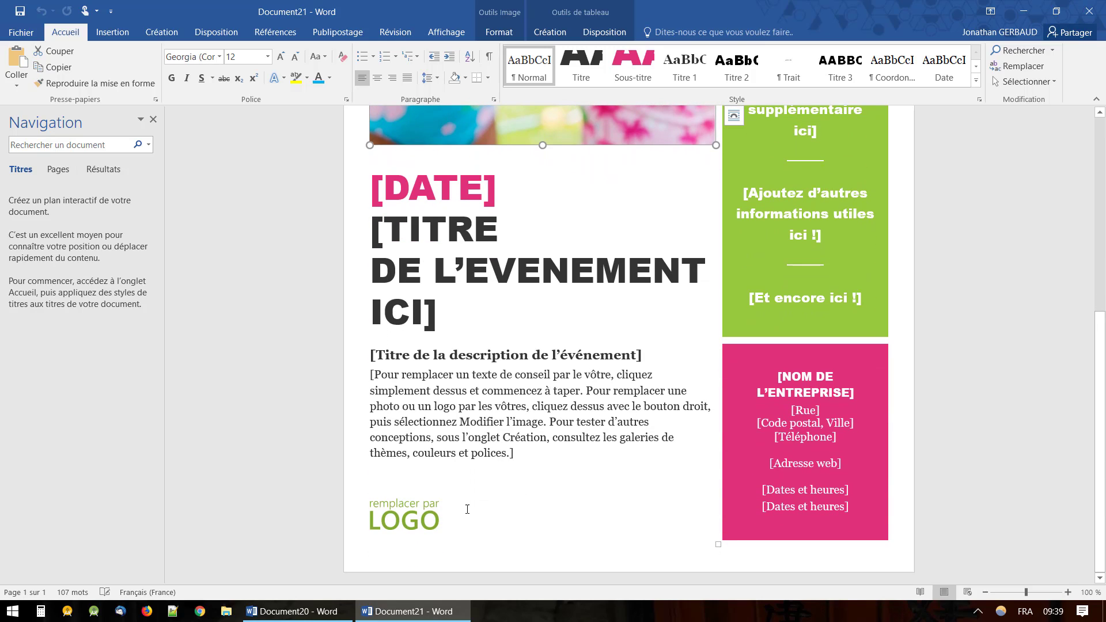
pyautogui.click(414, 514)
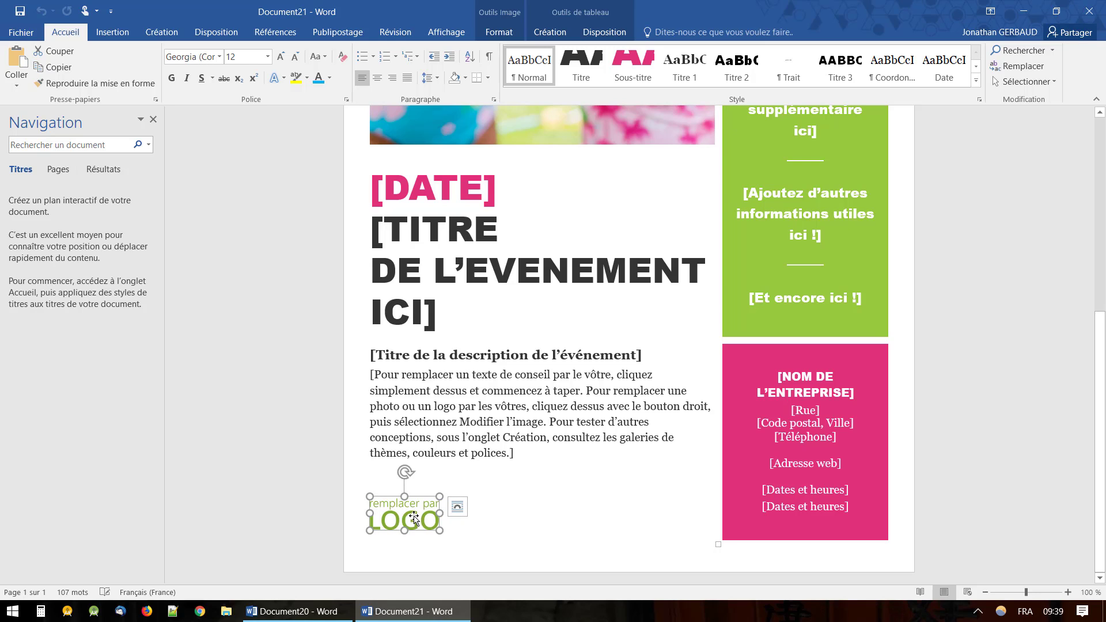
pyautogui.scroll(5, 832, 204)
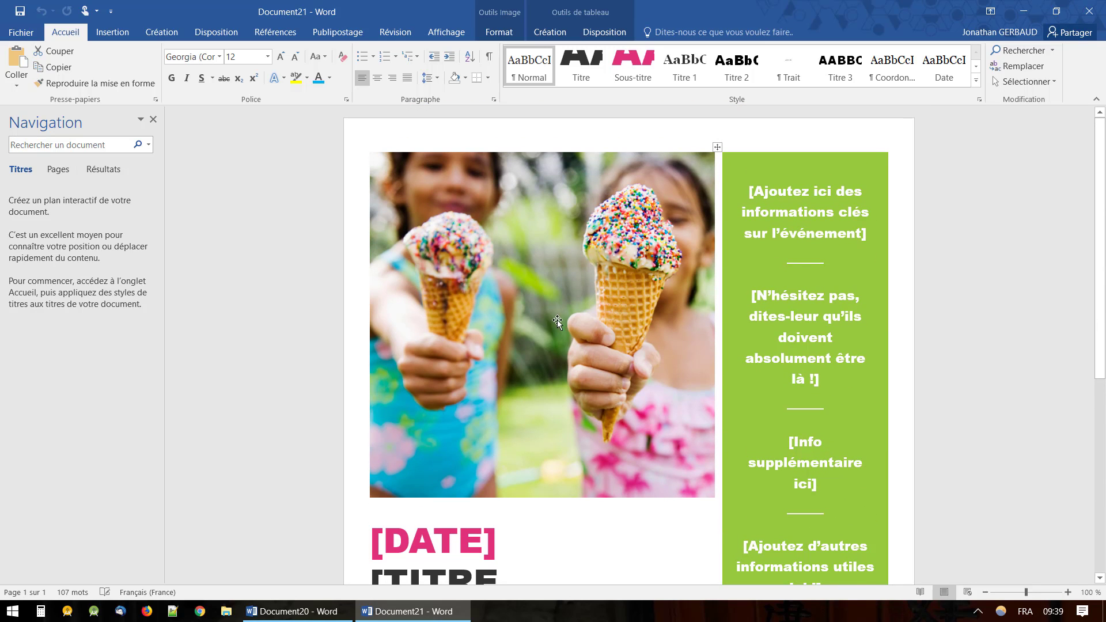
pyautogui.scroll(-3, 543, 338)
pyautogui.scroll(3, 541, 338)
pyautogui.scroll(-4, 541, 338)
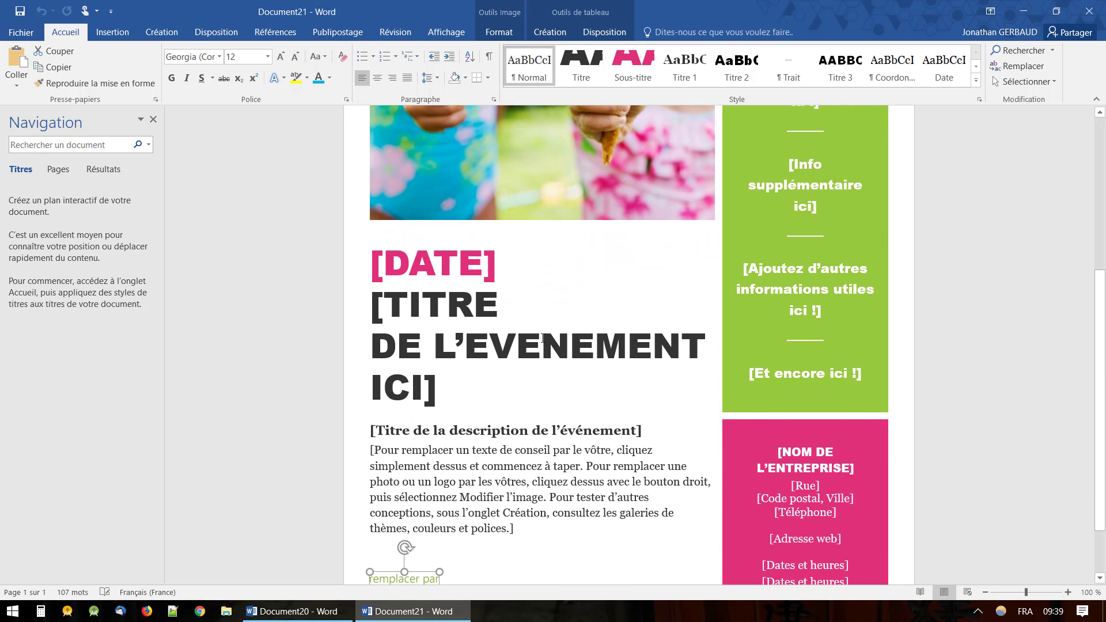
pyautogui.scroll(3, 542, 338)
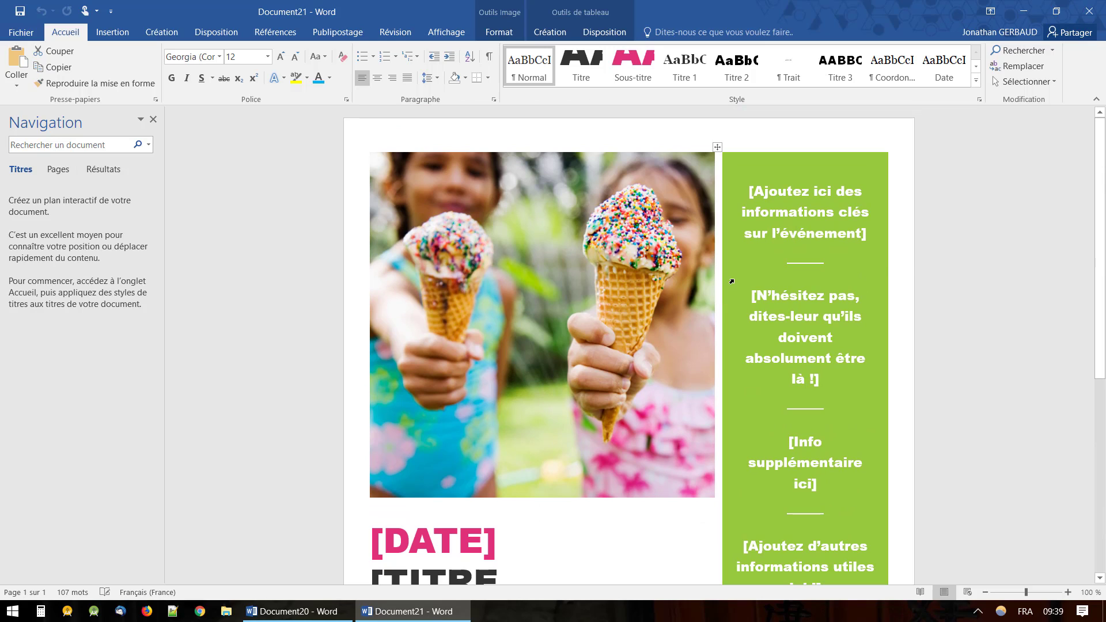
pyautogui.click(730, 282)
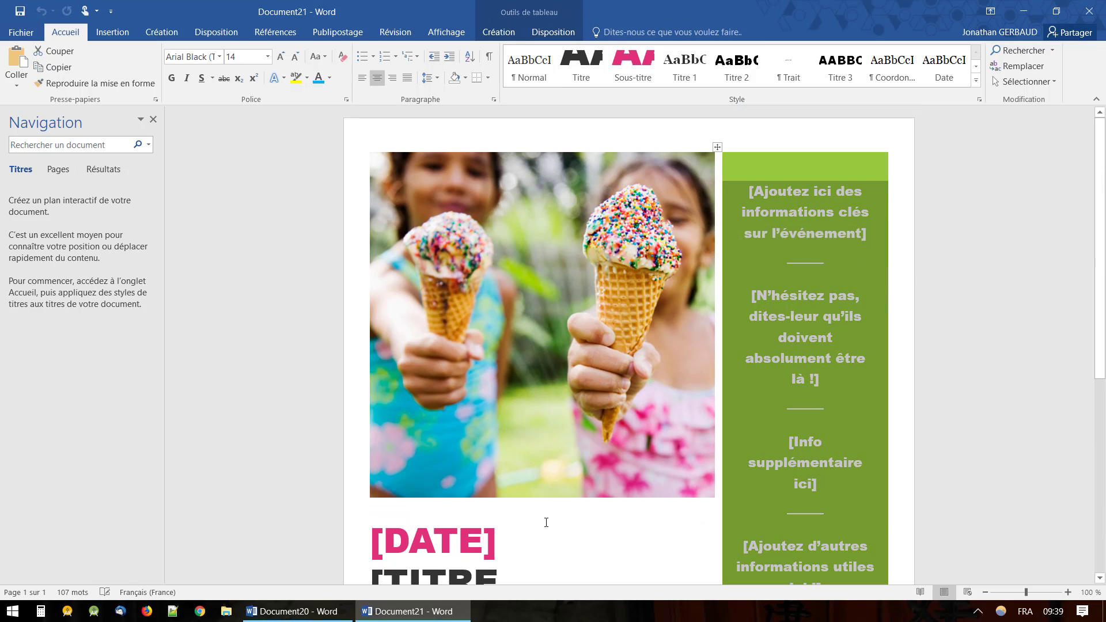
pyautogui.click(545, 522)
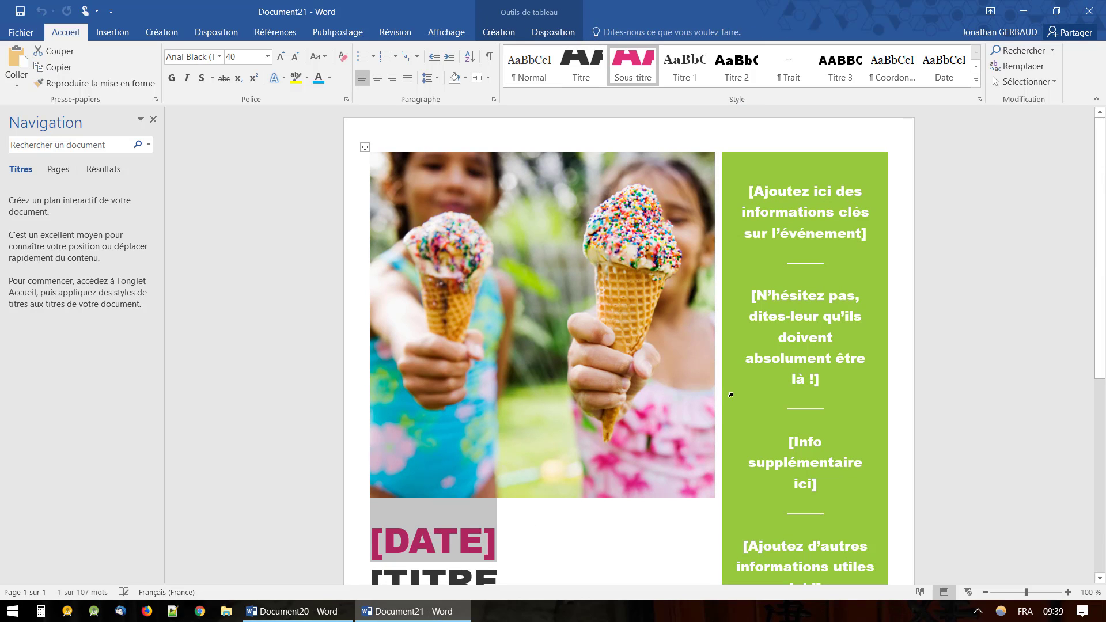